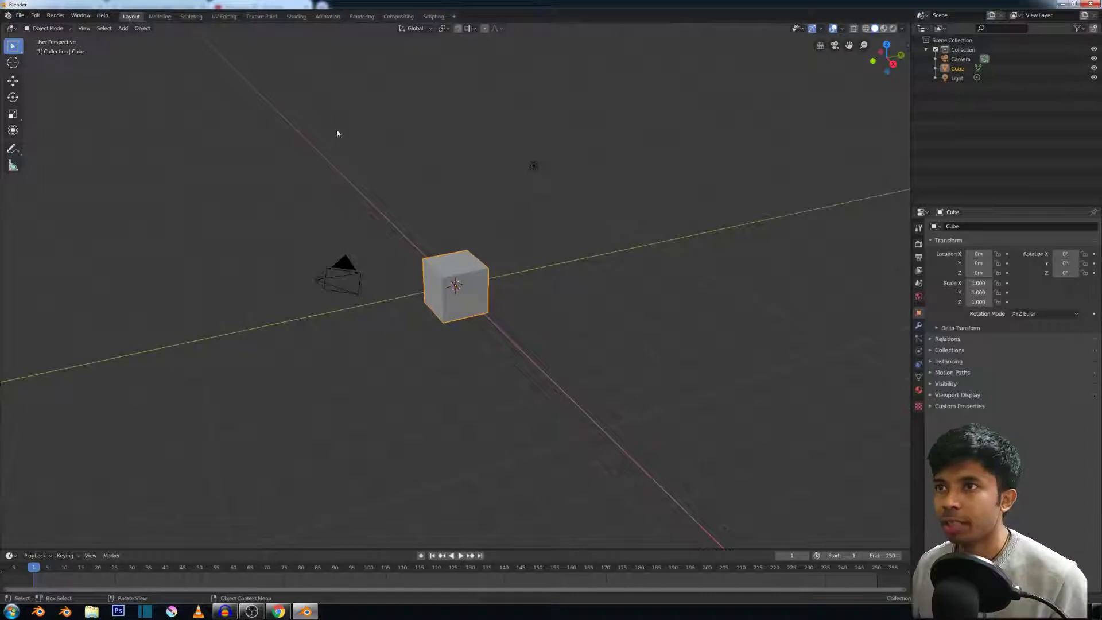
# Inspect the default scene's light, camera and cube by selecting them in turn
pyautogui.scroll(2, 516, 373)
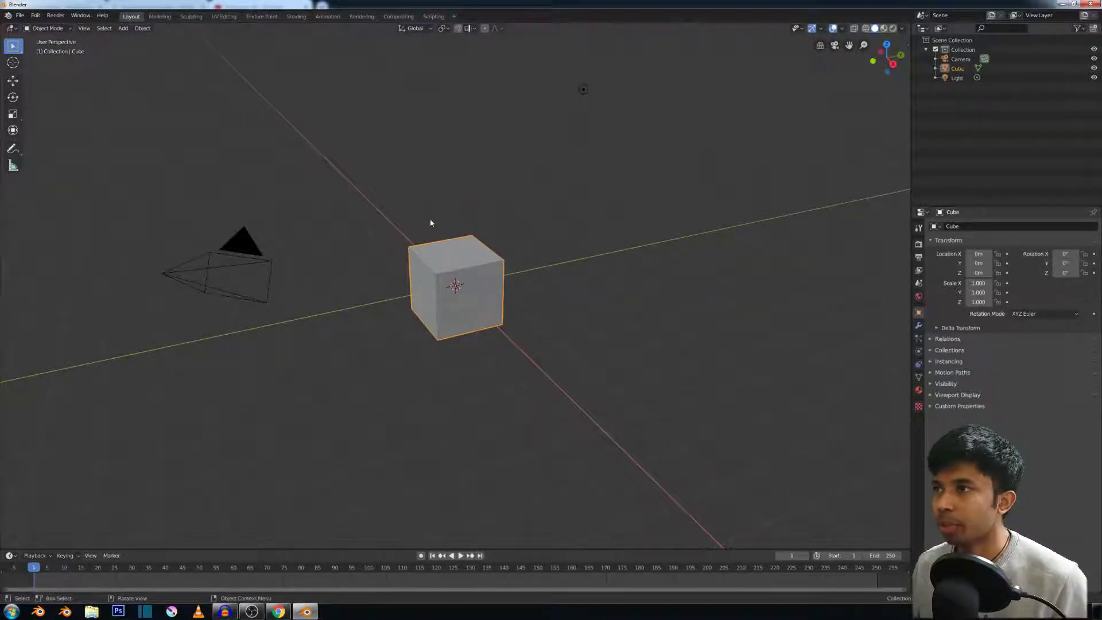
pyautogui.scroll(-3, 431, 227)
pyautogui.keyDown('shift'); pyautogui.click(533, 166); pyautogui.keyUp('shift')
pyautogui.click(347, 285)
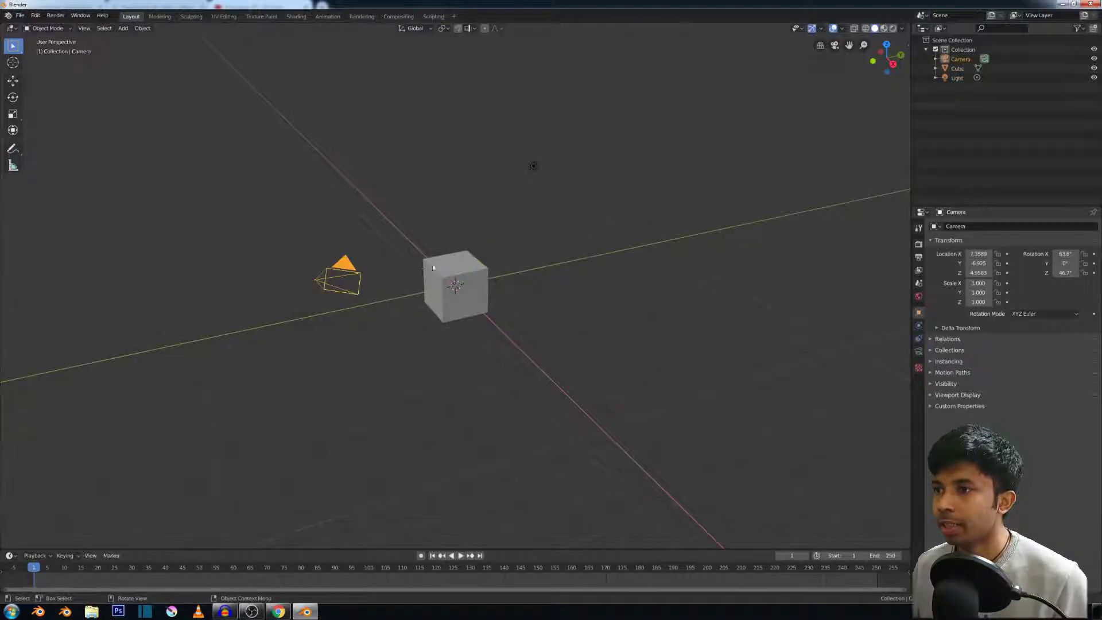
pyautogui.click(444, 276)
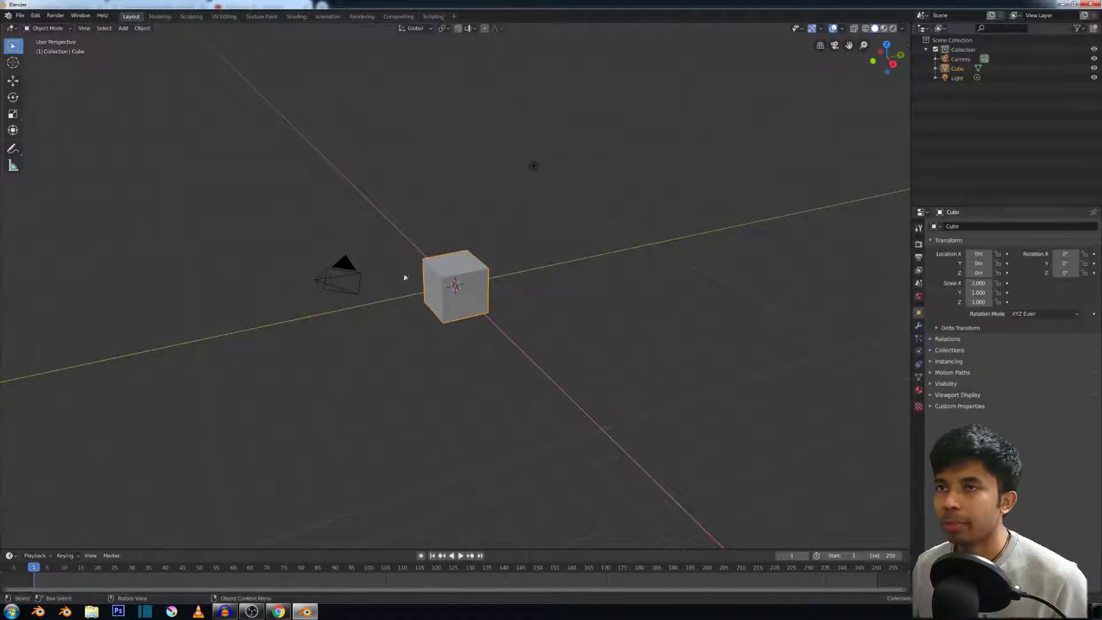
# Render a still image of the default cube scene, look at the result and close the render window
pyautogui.click(55, 16)
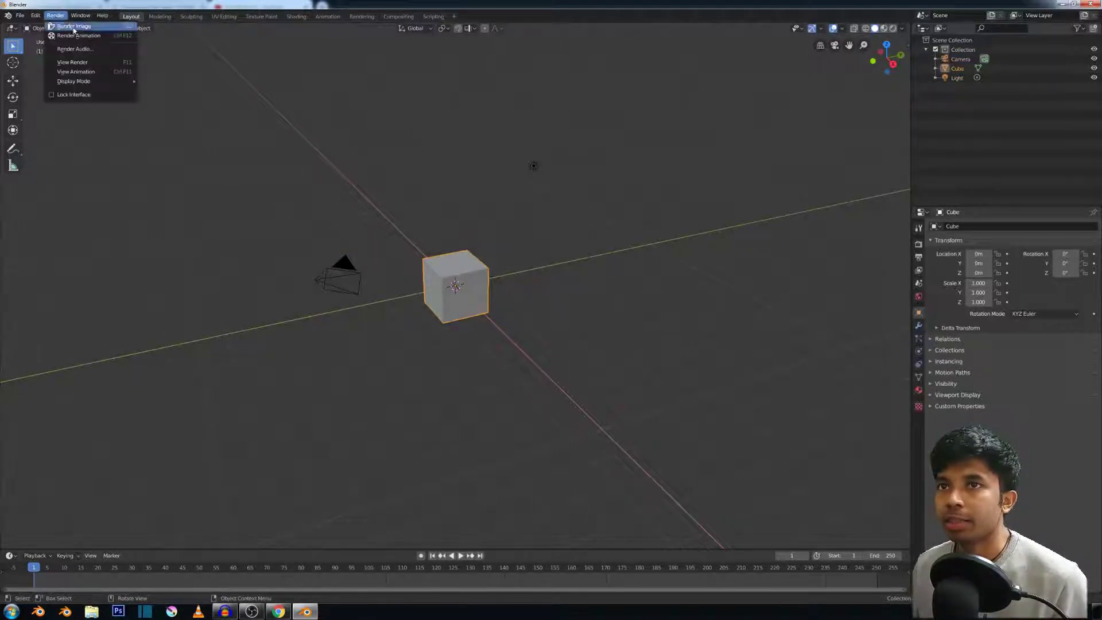
pyautogui.click(75, 26)
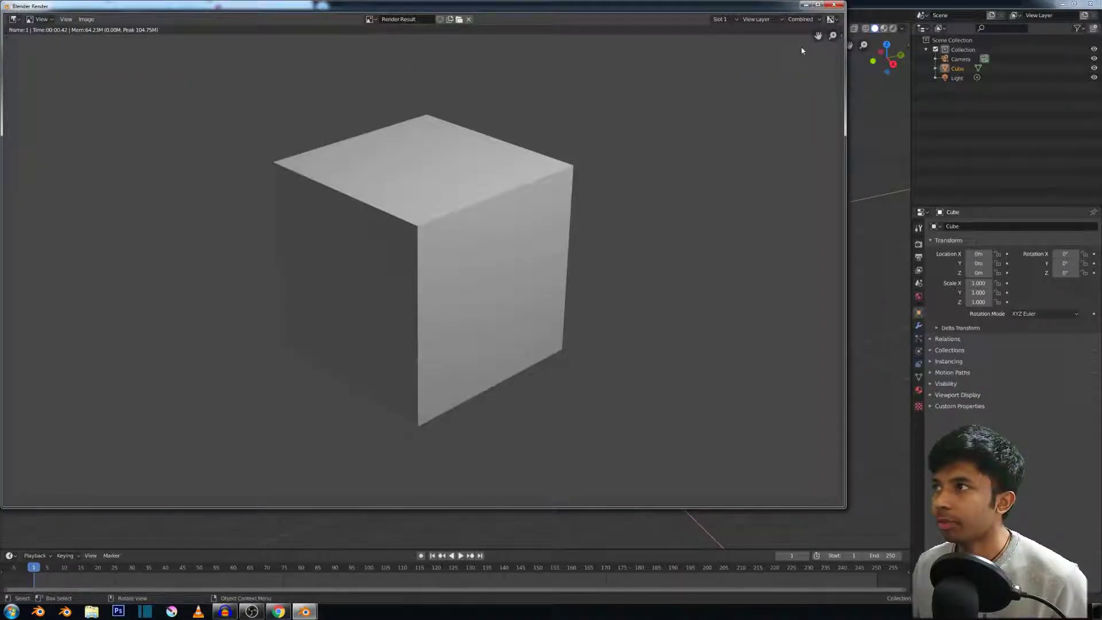
pyautogui.click(833, 5)
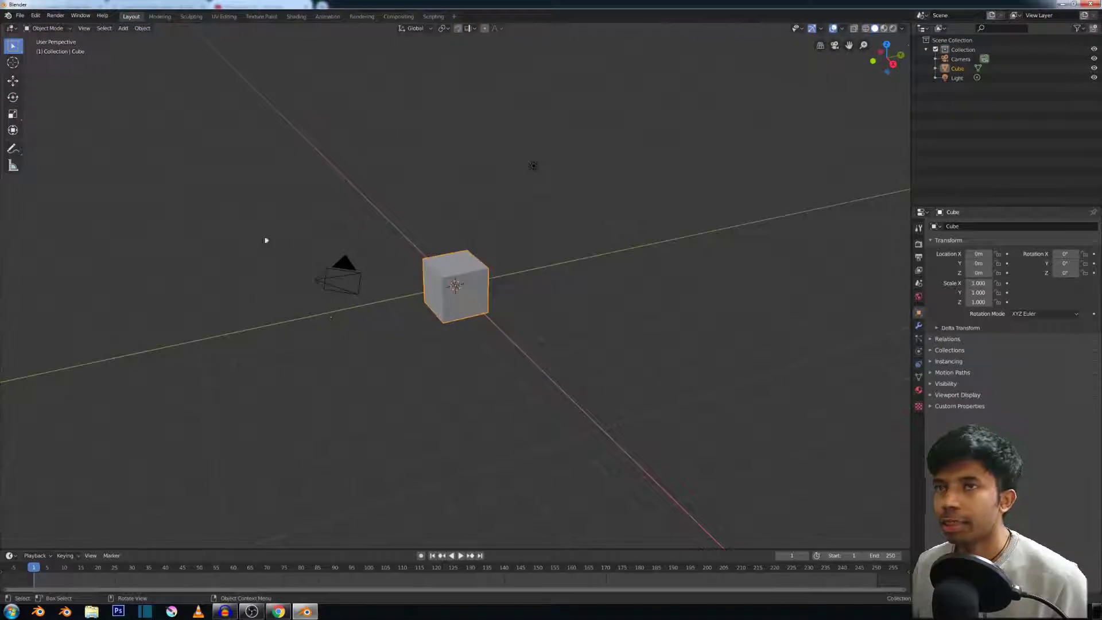
pyautogui.click(56, 16)
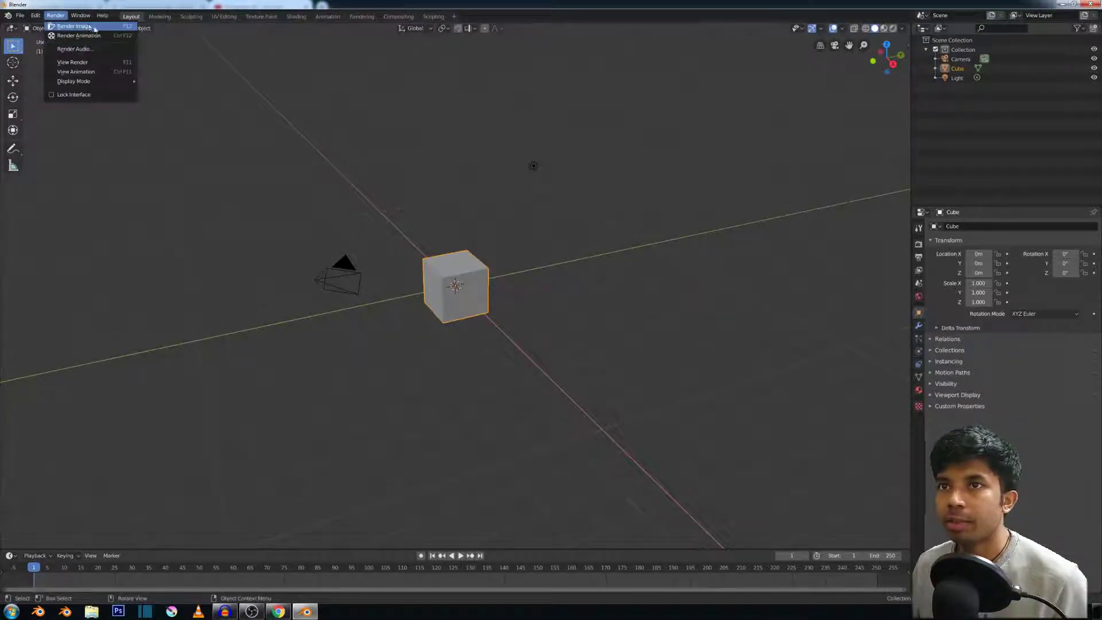
# Select every object in the default scene and delete them all
pyautogui.click(339, 290)
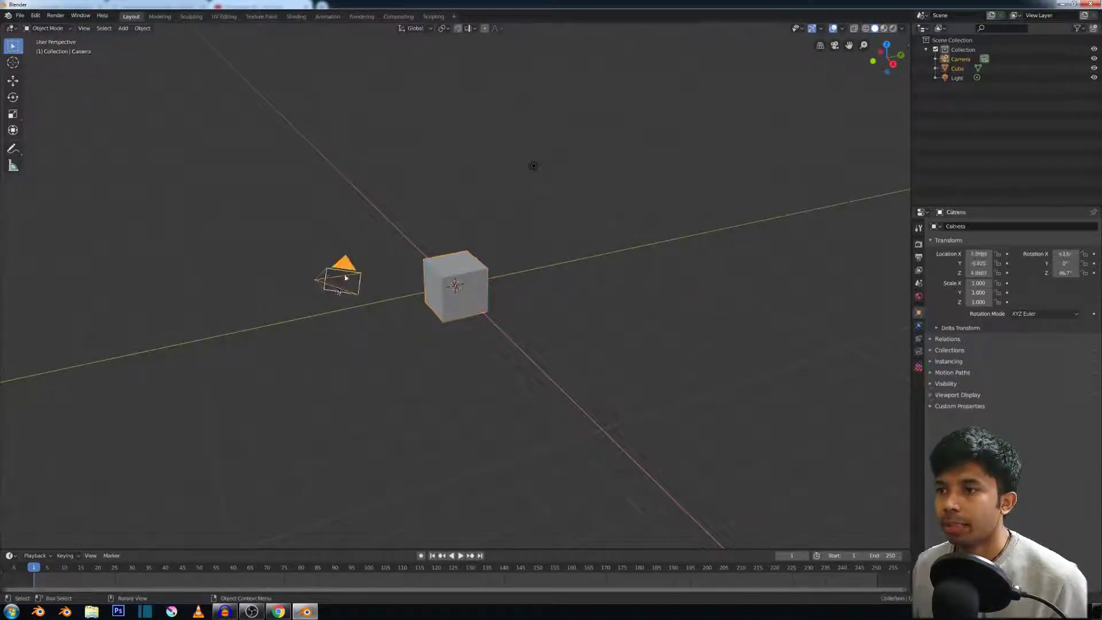
pyautogui.press('a')
pyautogui.press('x')
pyautogui.click(401, 222)
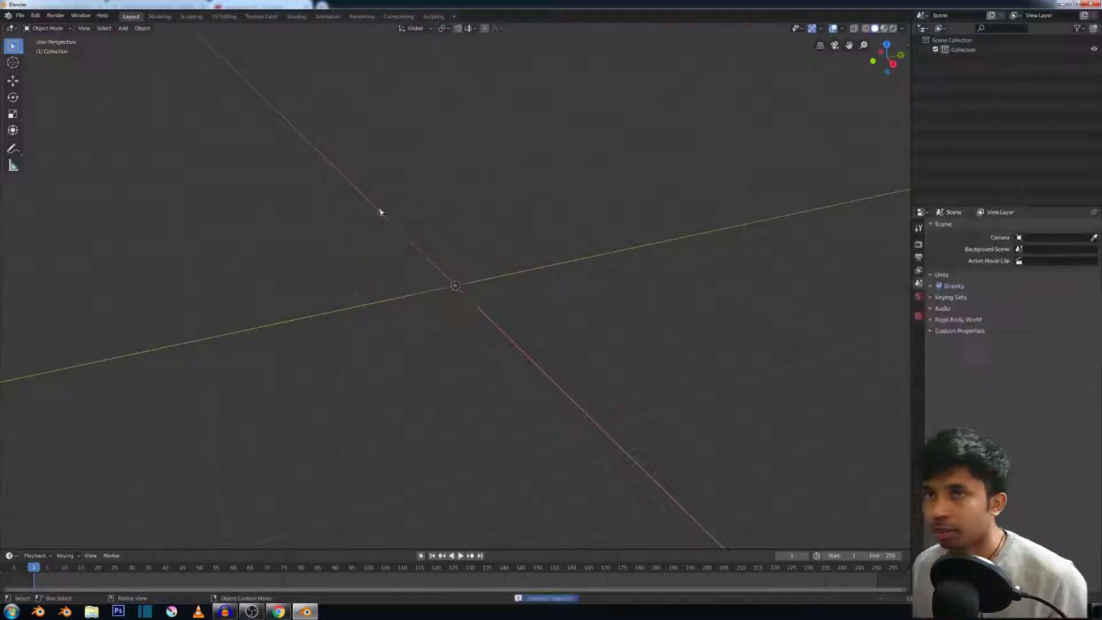
# Open the camera.blend file and look over its coloured grid plane and monkey heads
pyautogui.click(20, 16)
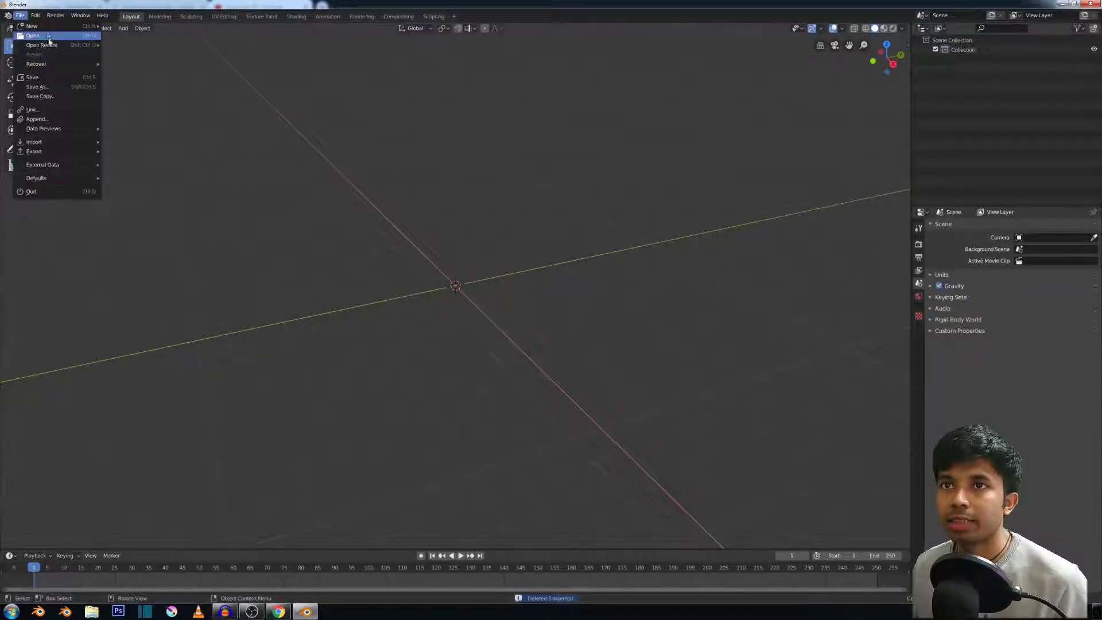
pyautogui.click(33, 35)
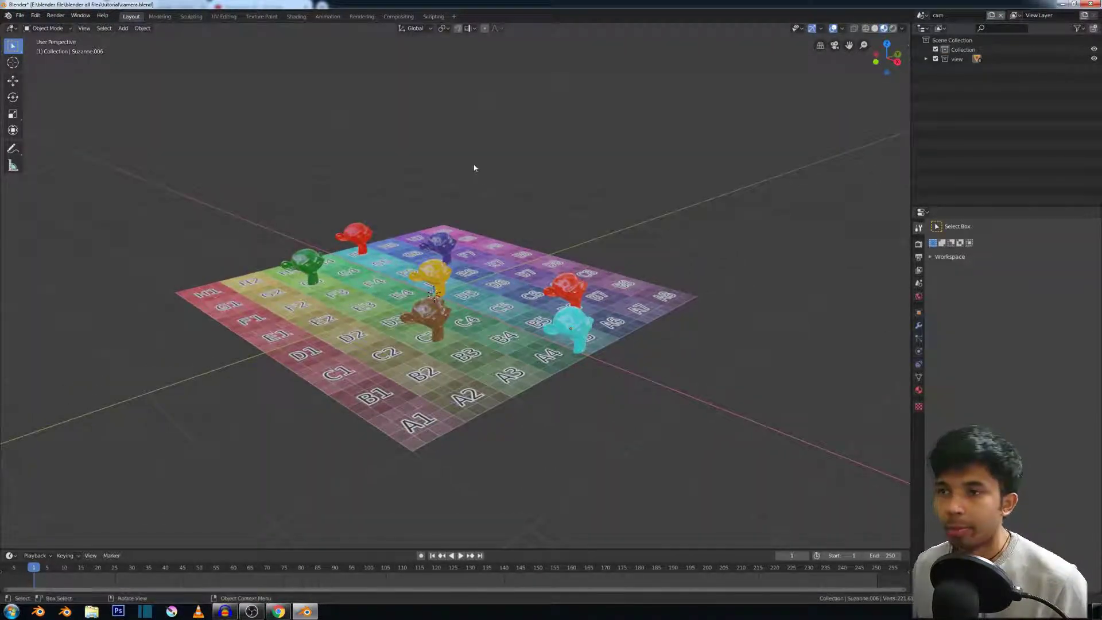
pyautogui.moveTo(436, 343); pyautogui.dragTo(327, 244, button='middle')
pyautogui.click(320, 237)
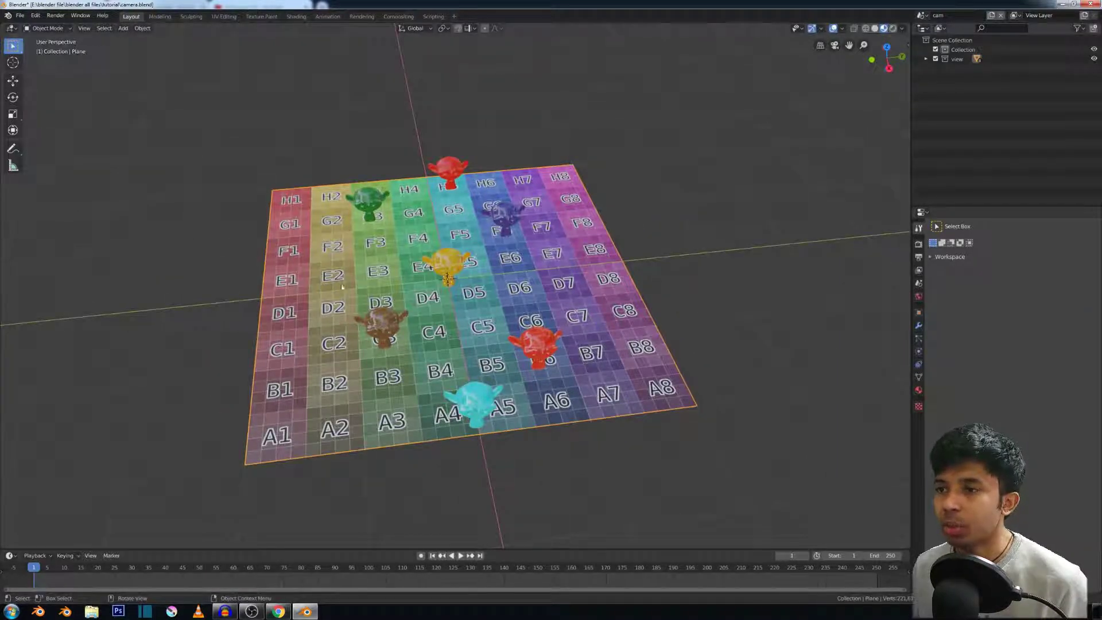
pyautogui.moveTo(448, 278); pyautogui.dragTo(437, 309, button='middle')
pyautogui.click(439, 287)
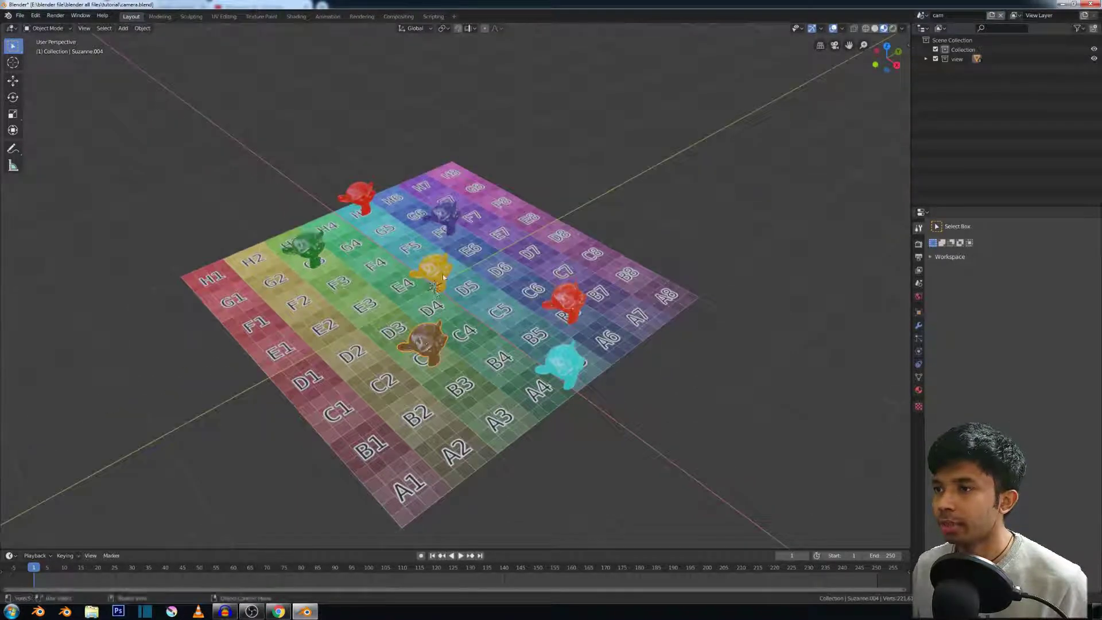
pyautogui.click(436, 274)
# Try to render a still image of the monkey-head scene without a camera
pyautogui.scroll(-2, 393, 308)
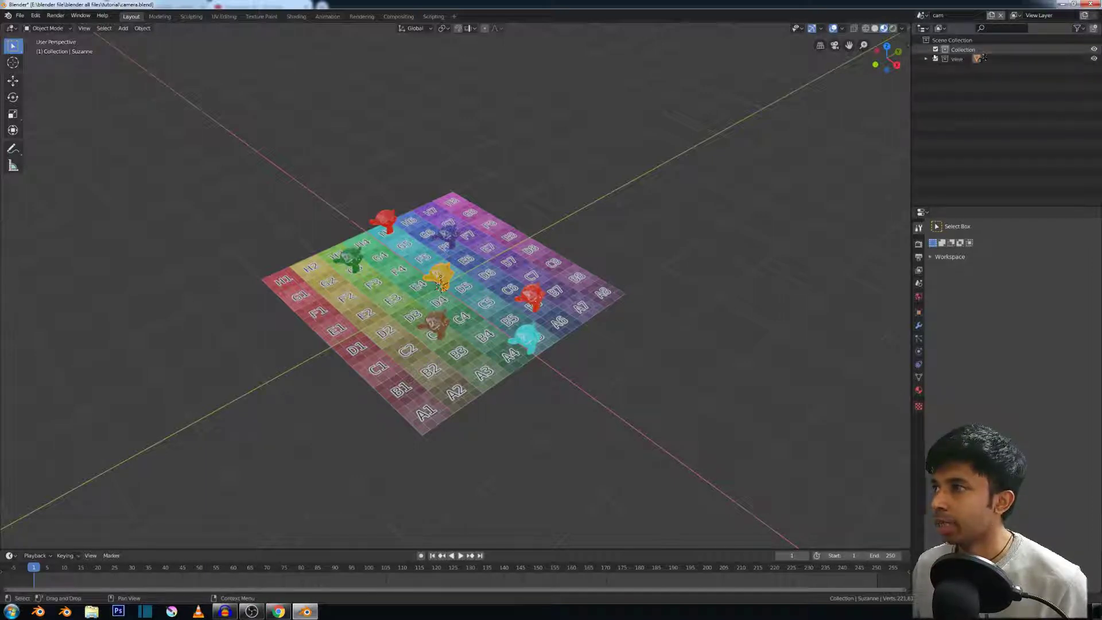
pyautogui.click(57, 16)
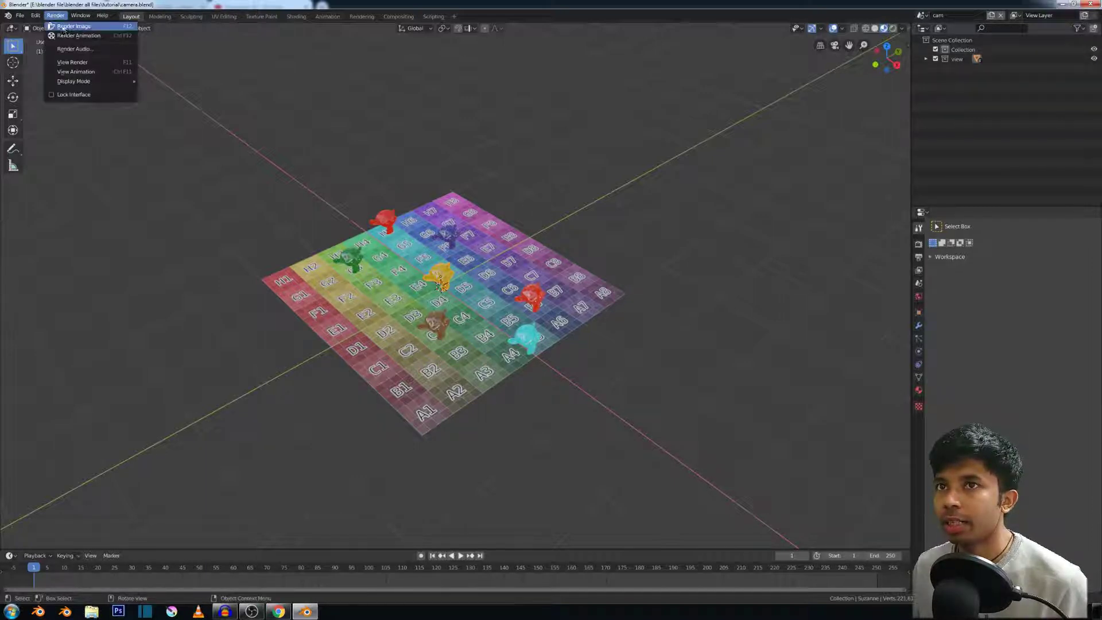
pyautogui.click(64, 28)
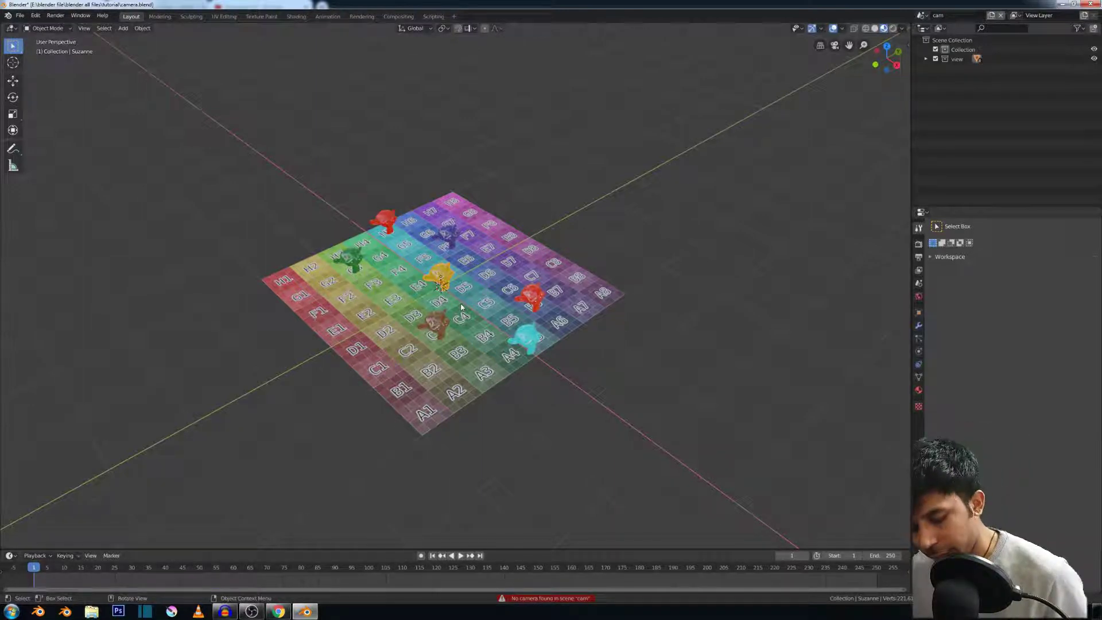
# Start the Shortcut VUr key display from the viewport sidebar
pyautogui.hotkey('shift', 'a')
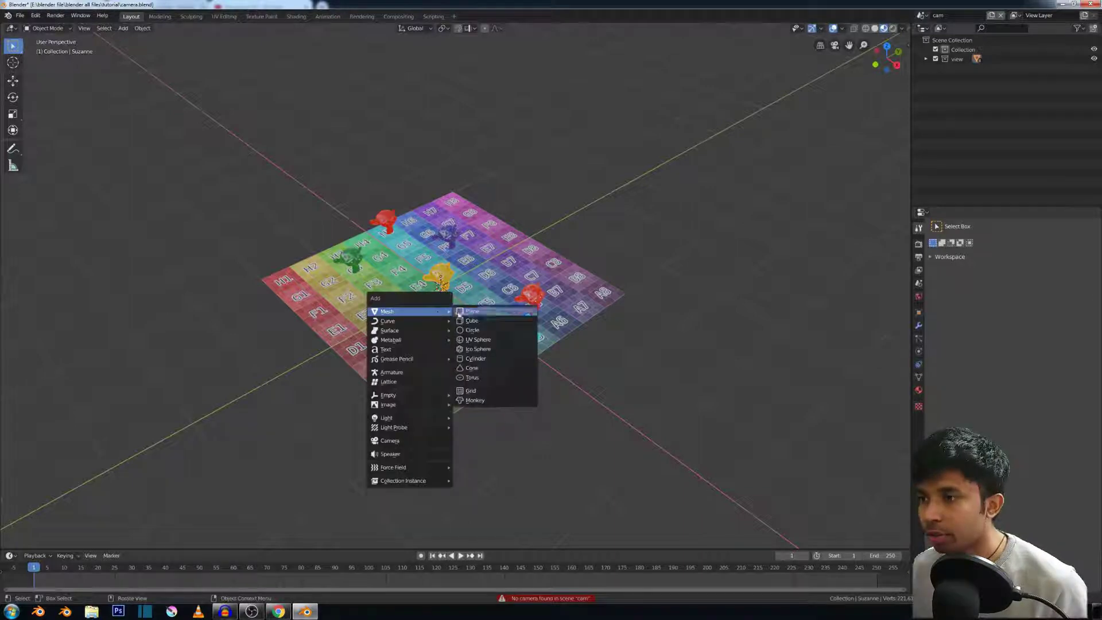
pyautogui.press('n')
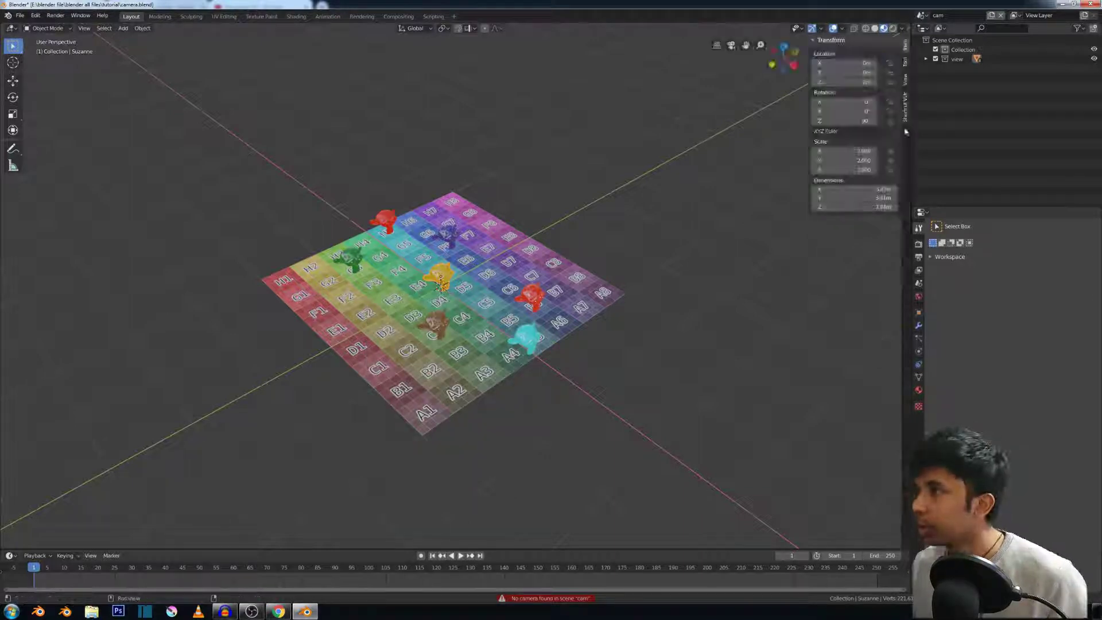
pyautogui.click(904, 106)
pyautogui.click(878, 56)
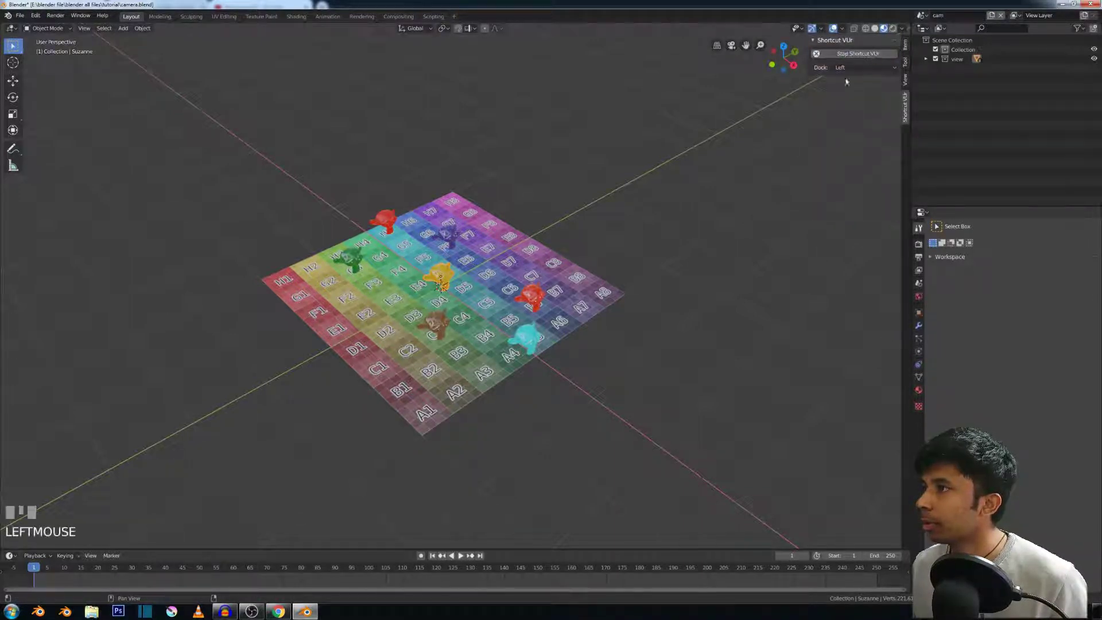
# Add a camera to the scene and look through it using the active camera view
pyautogui.hotkey('shift', 'a')
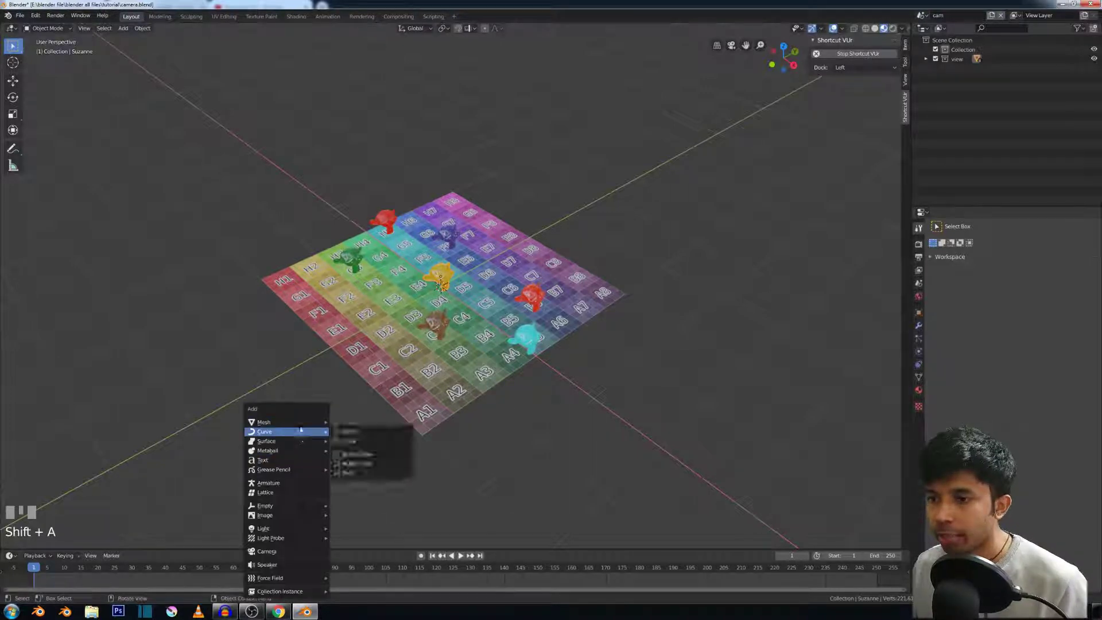
pyautogui.click(267, 551)
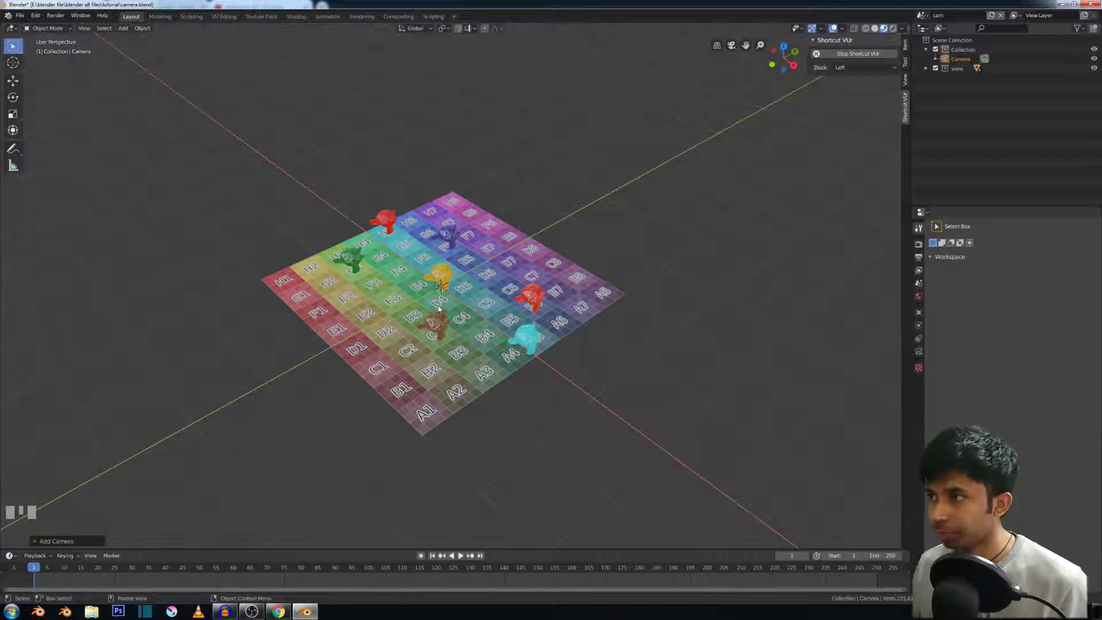
pyautogui.moveTo(449, 352); pyautogui.dragTo(459, 310, button='middle')
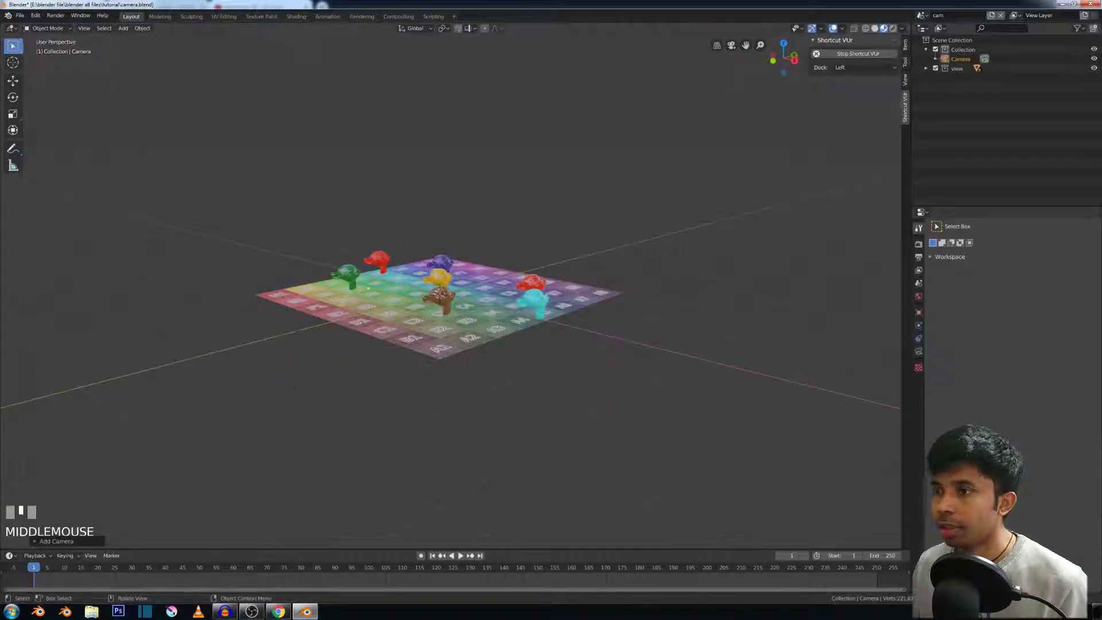
pyautogui.click(84, 28)
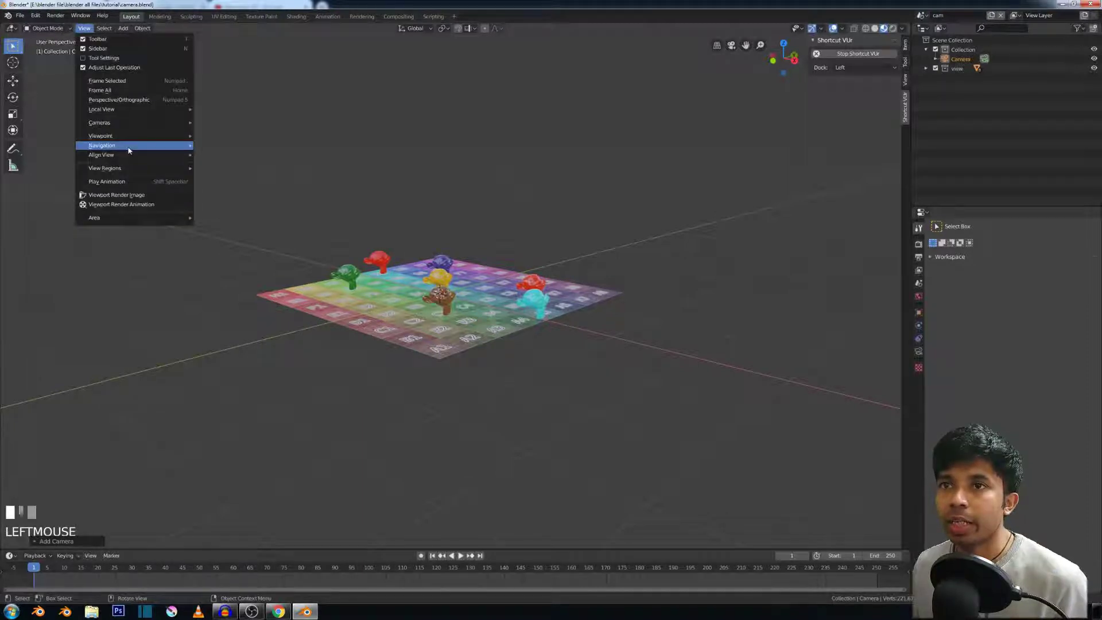
pyautogui.moveTo(127, 124)
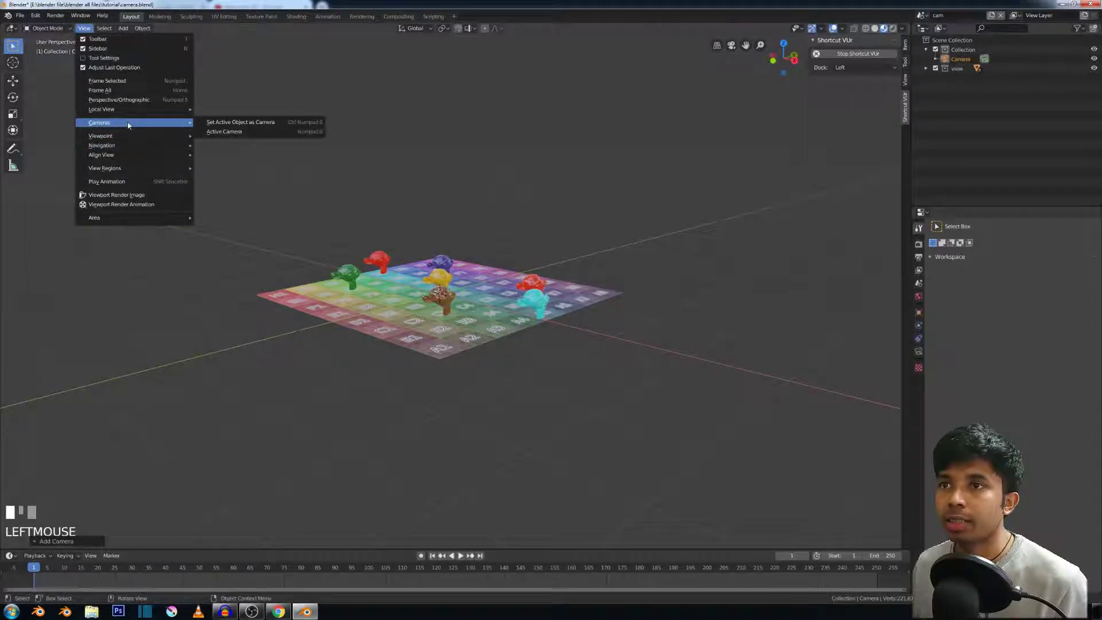
pyautogui.click(255, 134)
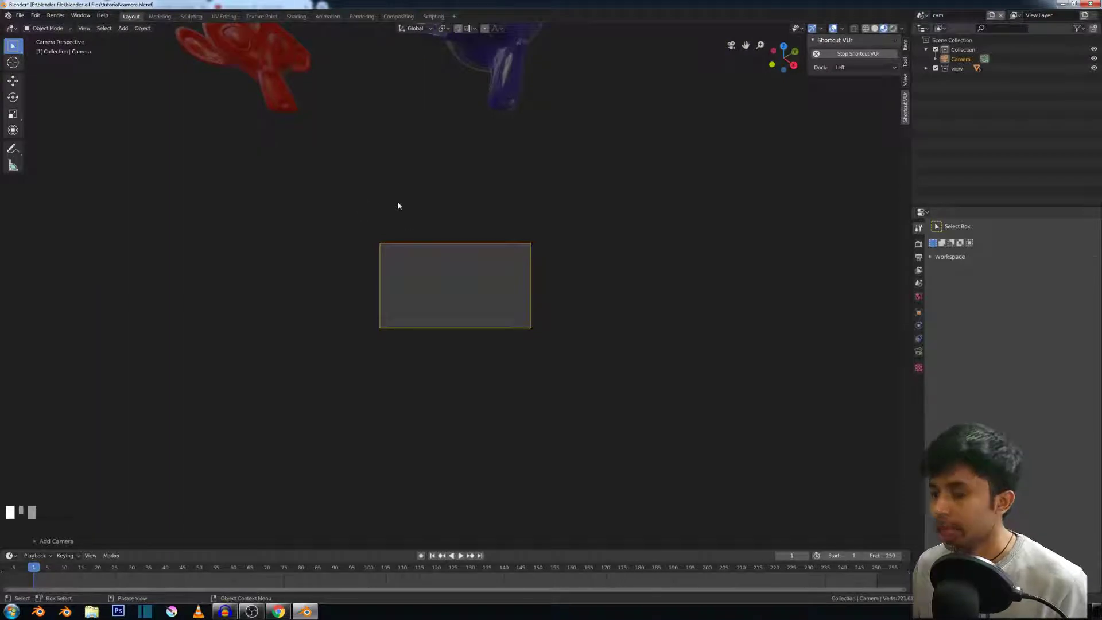
pyautogui.scroll(4, 459, 271)
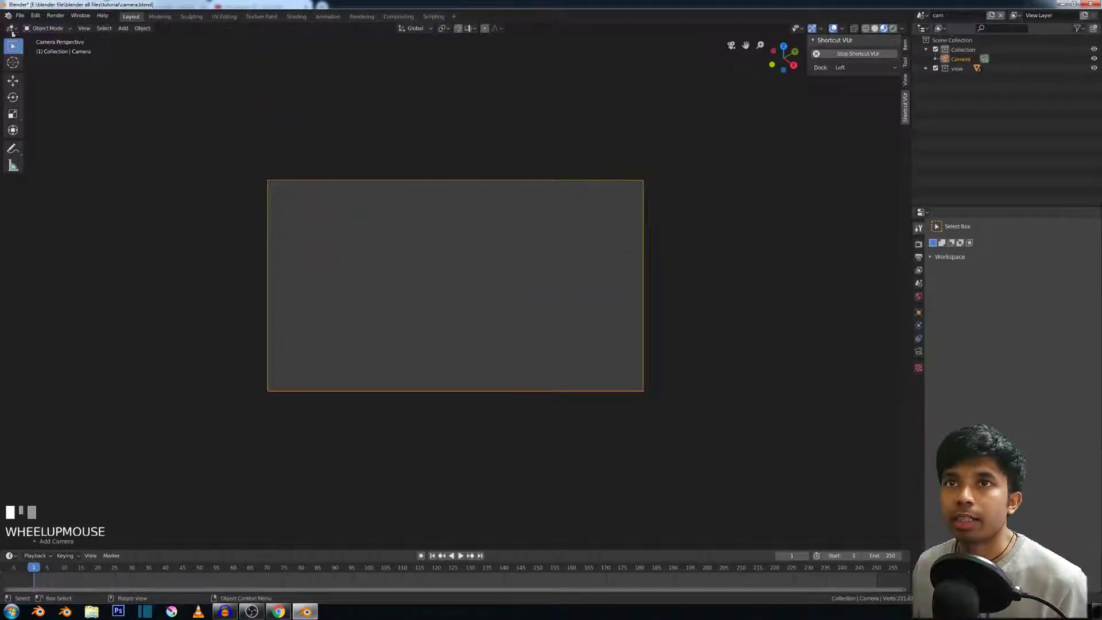
# Split the 3D viewport into two side-by-side views, one through the camera without a sidebar, the other in free user perspective
pyautogui.moveTo(2, 23); pyautogui.dragTo(462, 229)
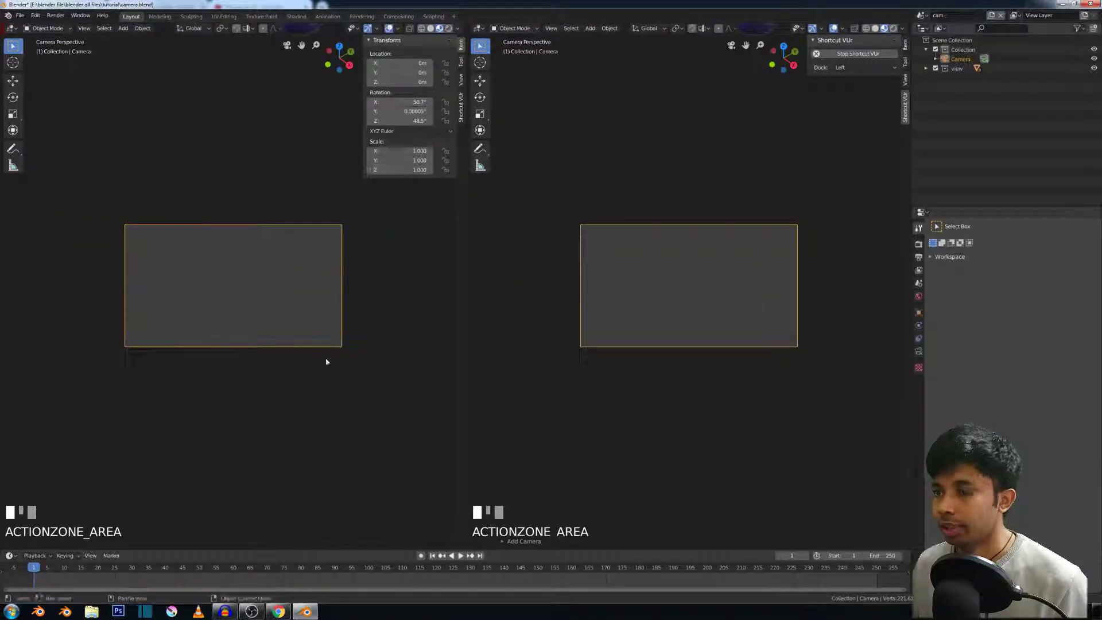
pyautogui.press('n')
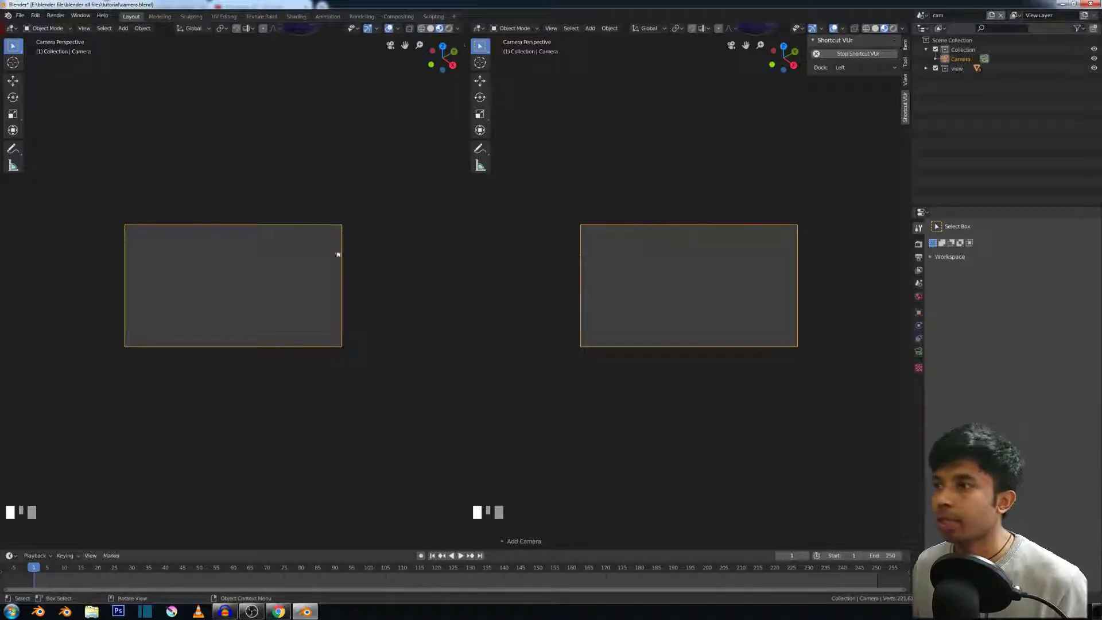
pyautogui.scroll(-3, 580, 243)
pyautogui.moveTo(580, 244); pyautogui.dragTo(735, 247, button='middle')
pyautogui.scroll(-3, 625, 246)
pyautogui.scroll(-2, 733, 250)
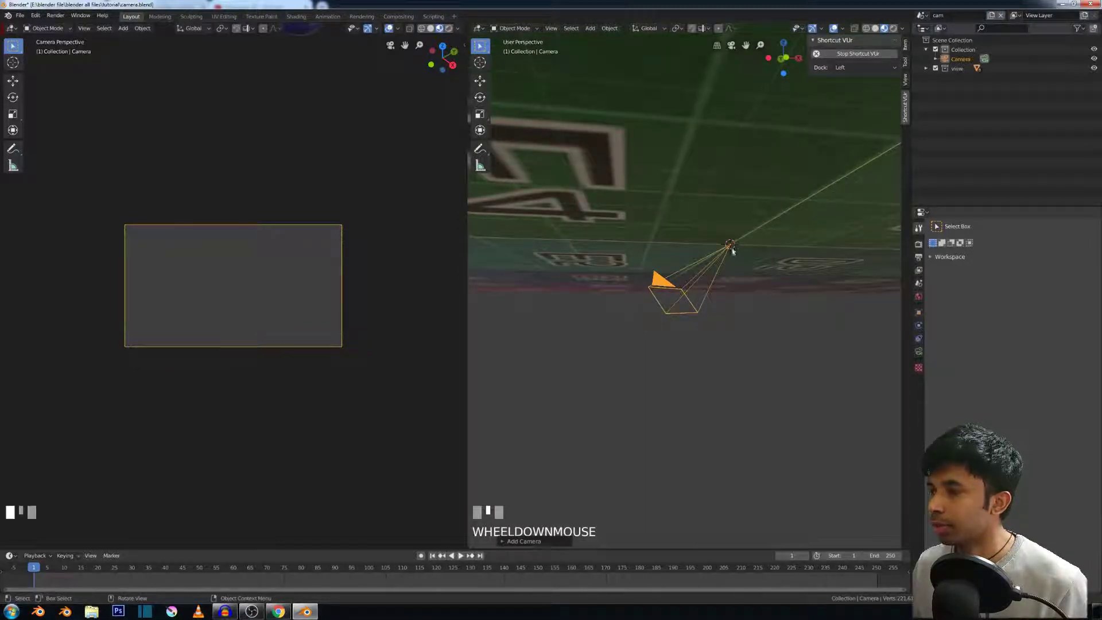
# Move the camera freely from the grid's centre to above the plane, just beyond the yellow monkey head
pyautogui.moveTo(705, 257); pyautogui.dragTo(688, 269, button='middle')
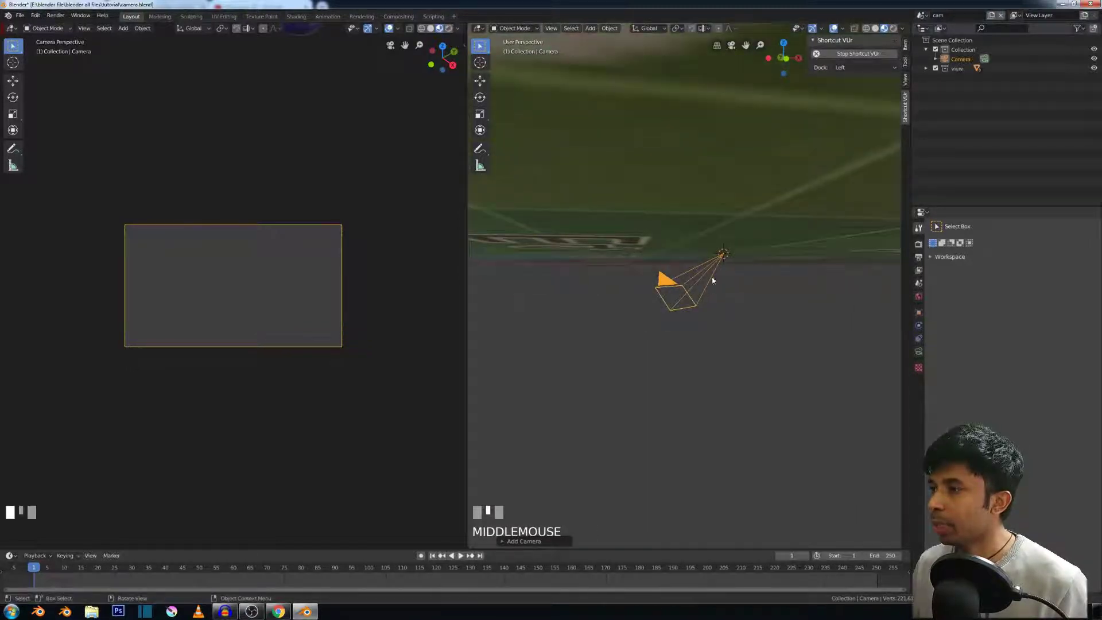
pyautogui.scroll(-2, 700, 304)
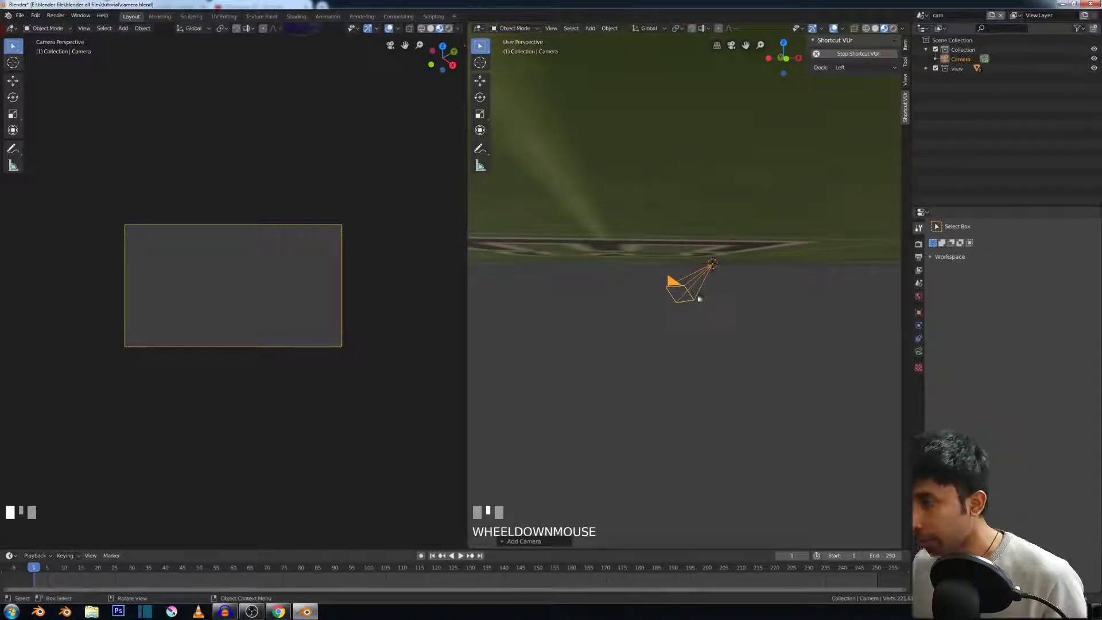
pyautogui.moveTo(697, 286); pyautogui.dragTo(692, 305, button='middle')
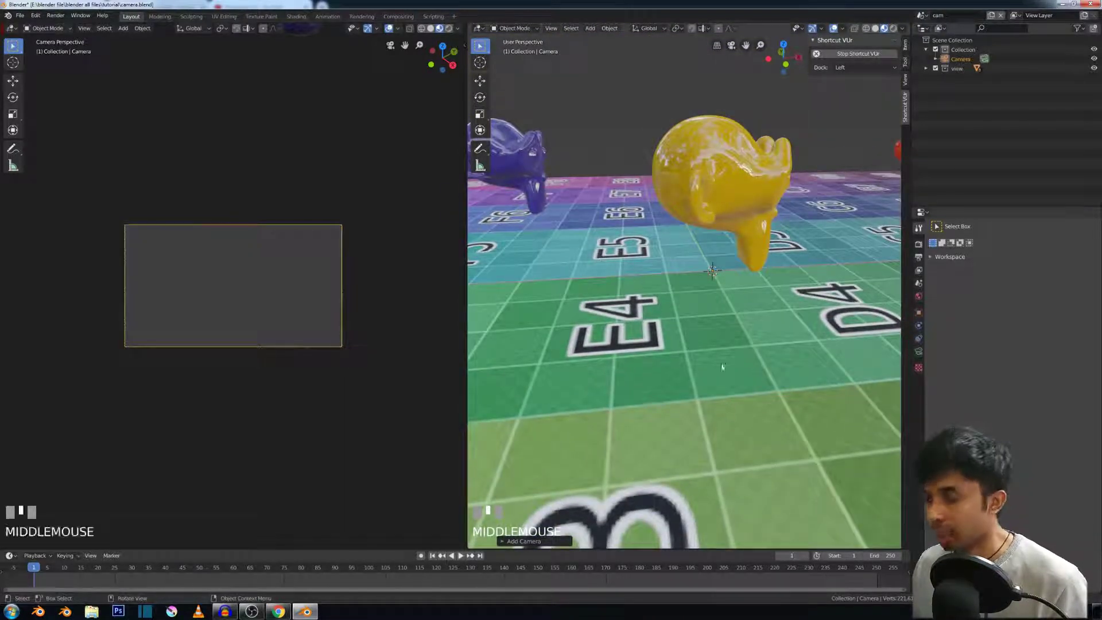
pyautogui.press('g')
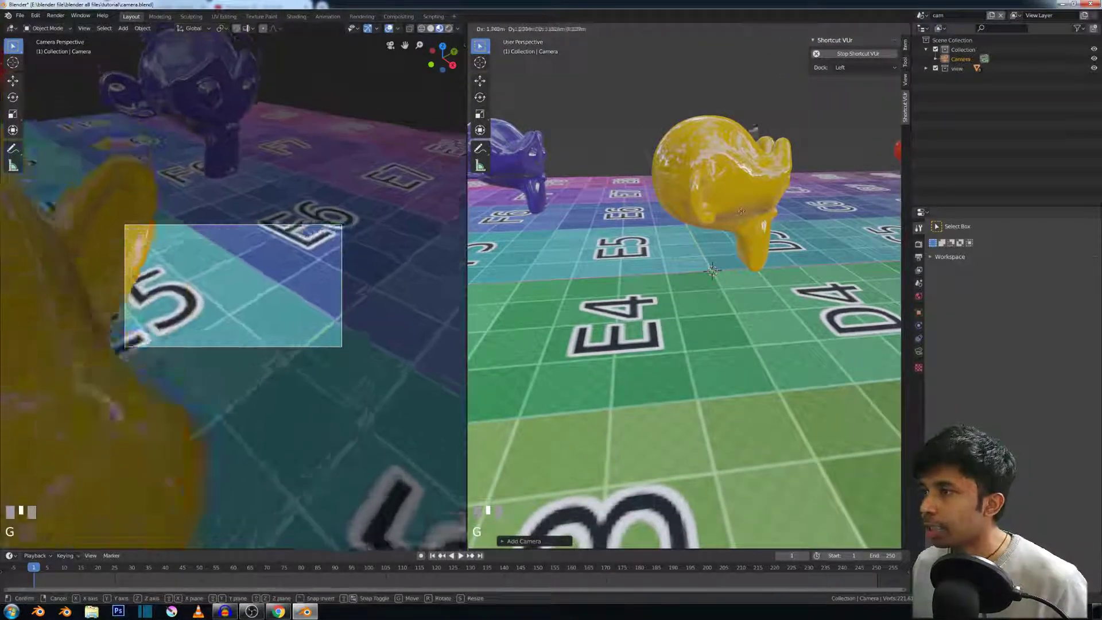
pyautogui.click(814, 174)
pyautogui.scroll(-7, 799, 187)
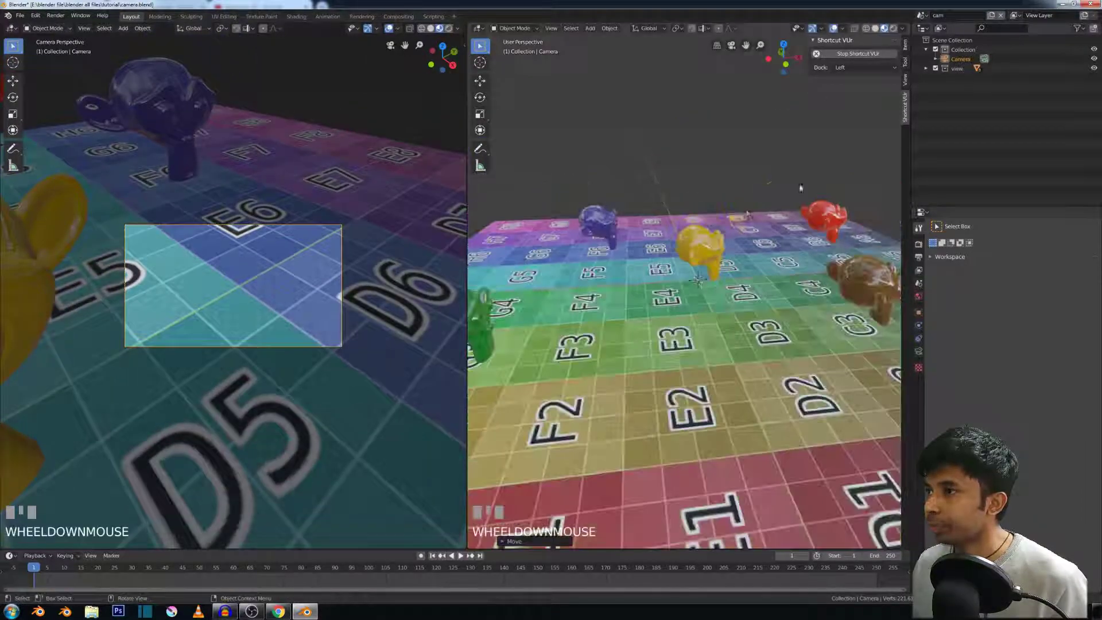
pyautogui.moveTo(749, 213); pyautogui.dragTo(725, 233, button='middle')
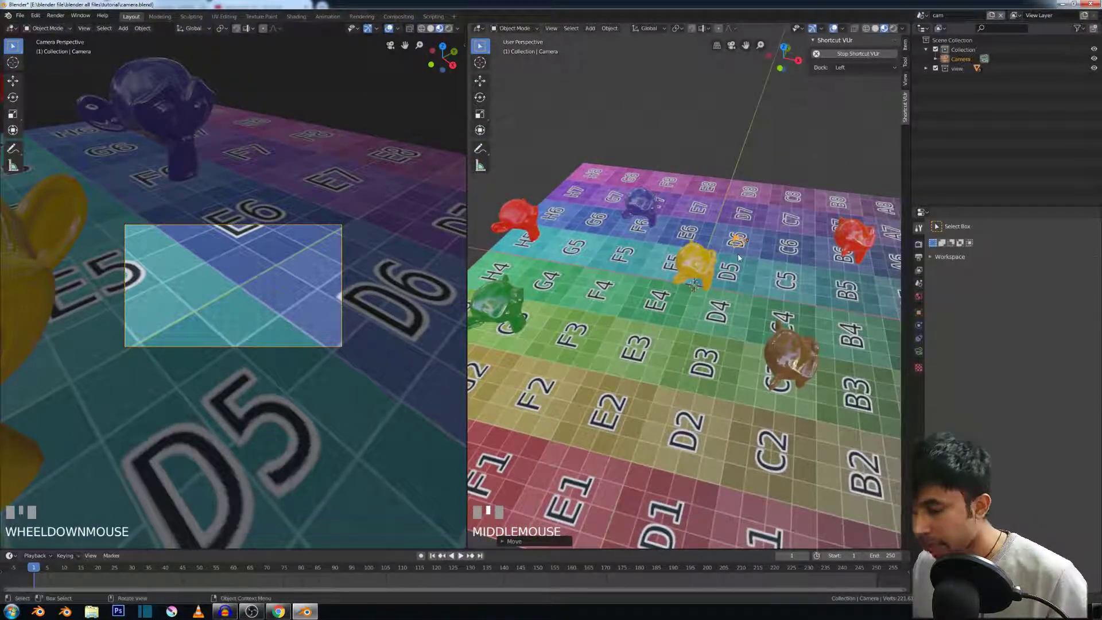
# Move the camera straight up along the Z axis to a height of about 14.6 m
pyautogui.press('g')
pyautogui.press('z')
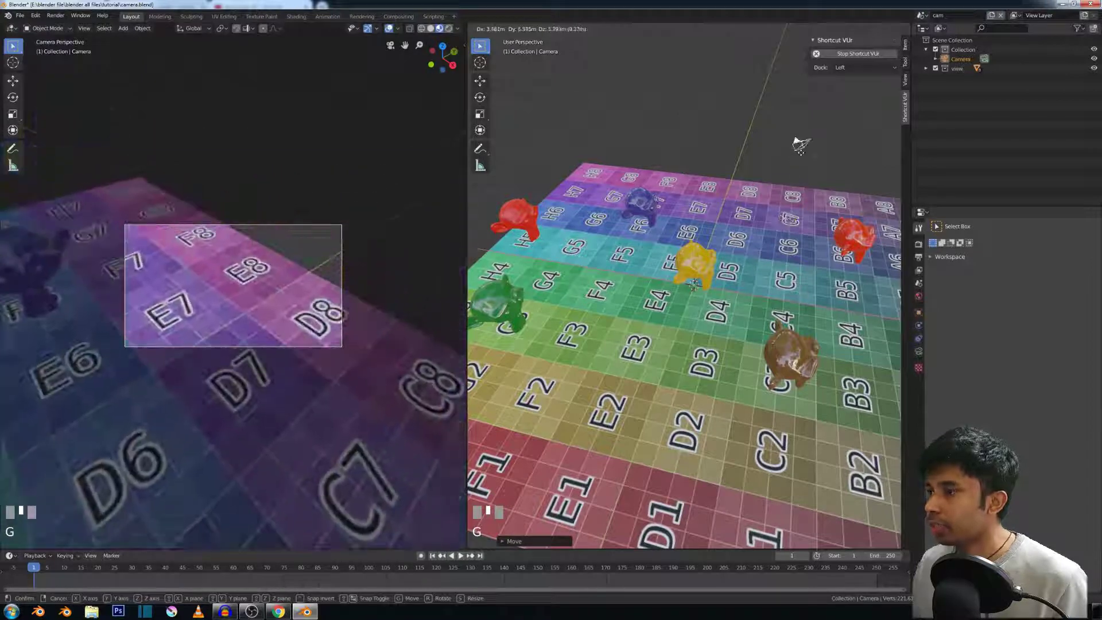
pyautogui.click(780, 202)
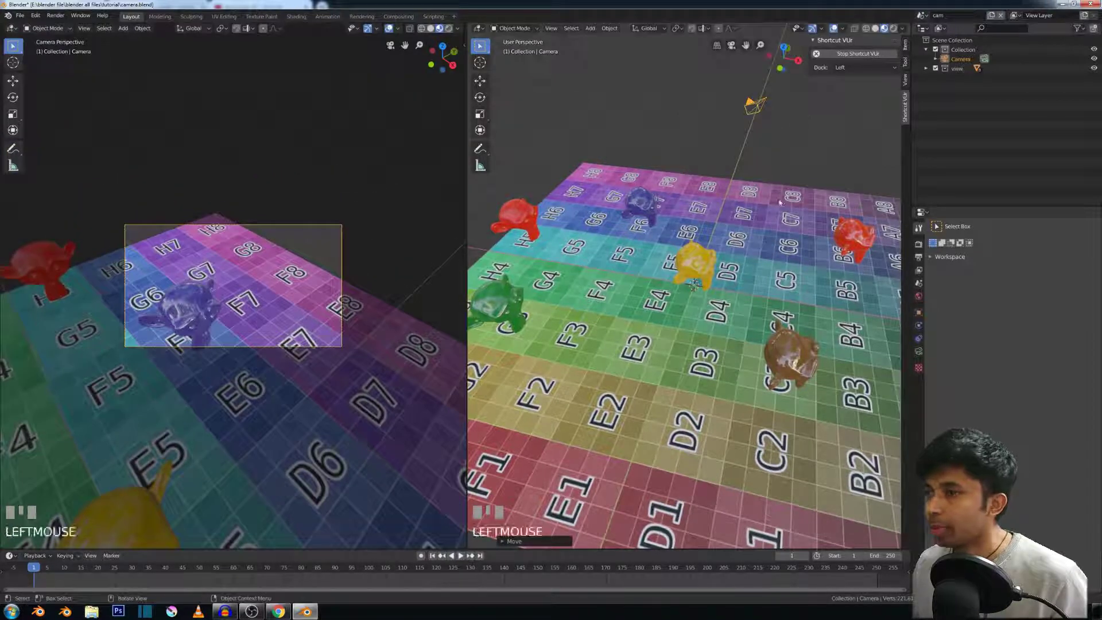
# Clear the camera's rotation so that it points straight down at the plane
pyautogui.scroll(-5, 748, 195)
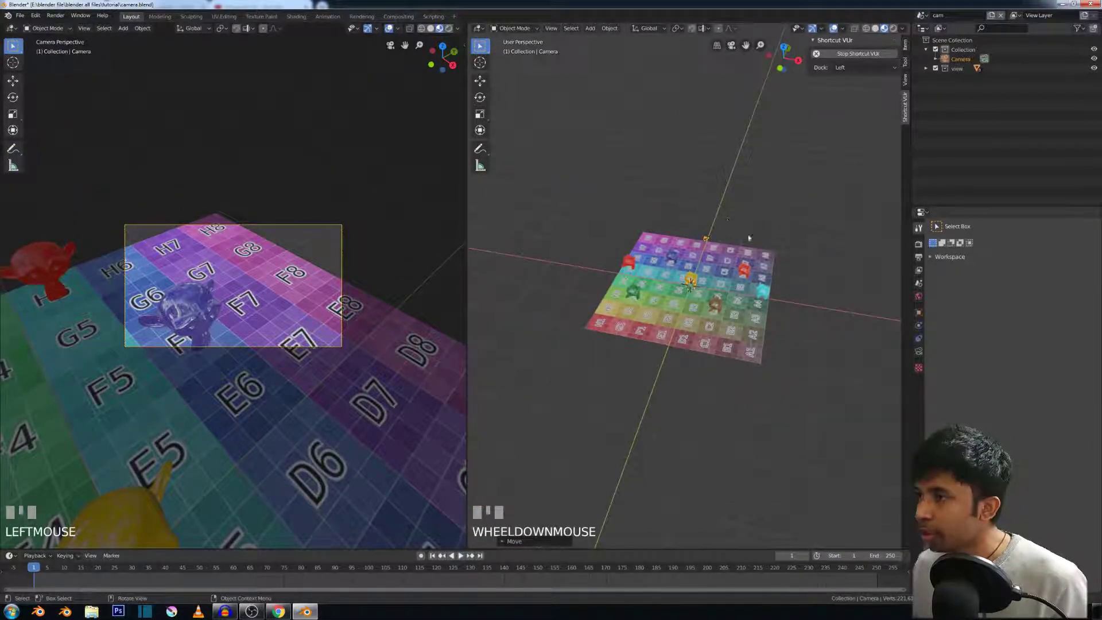
pyautogui.moveTo(749, 237); pyautogui.dragTo(660, 217, button='middle')
pyautogui.moveTo(687, 252); pyautogui.dragTo(711, 281, button='middle')
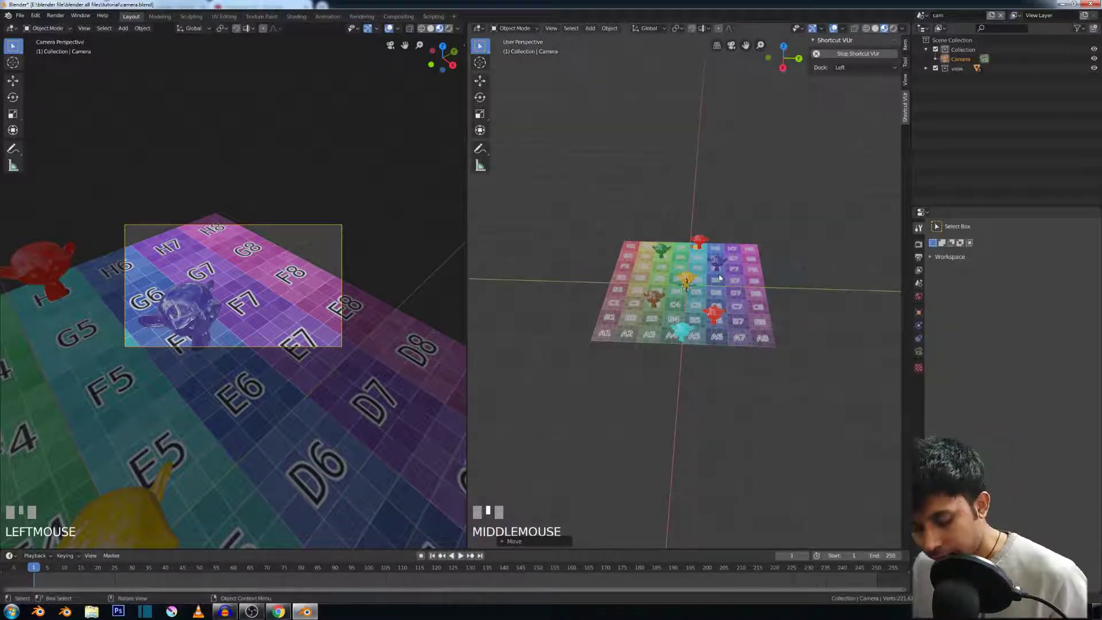
pyautogui.hotkey('alt', 'r')
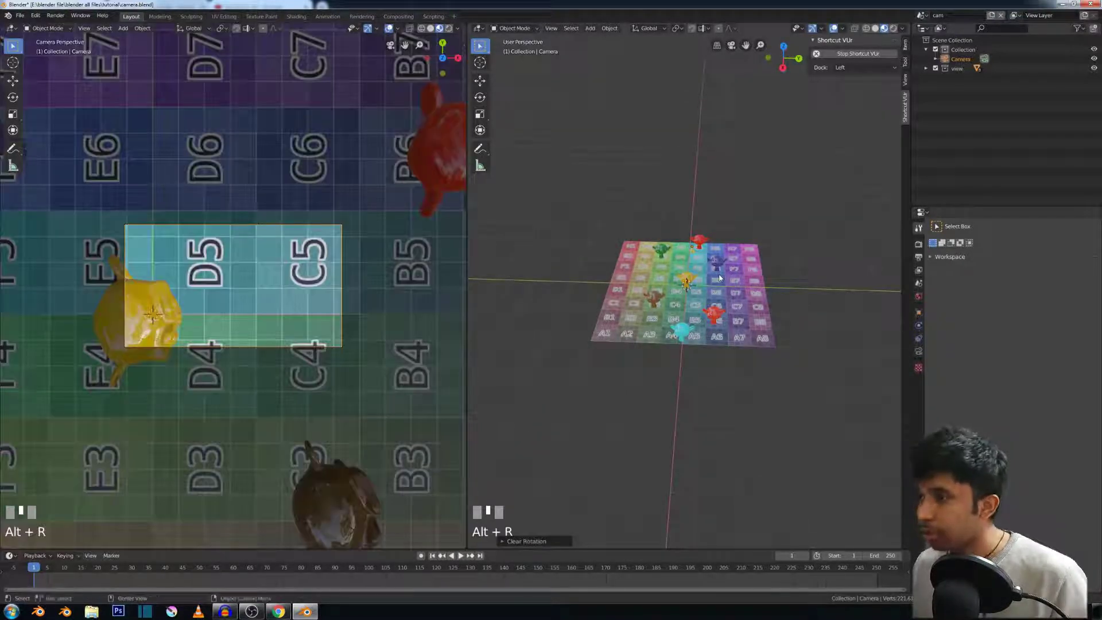
pyautogui.scroll(5, 701, 282)
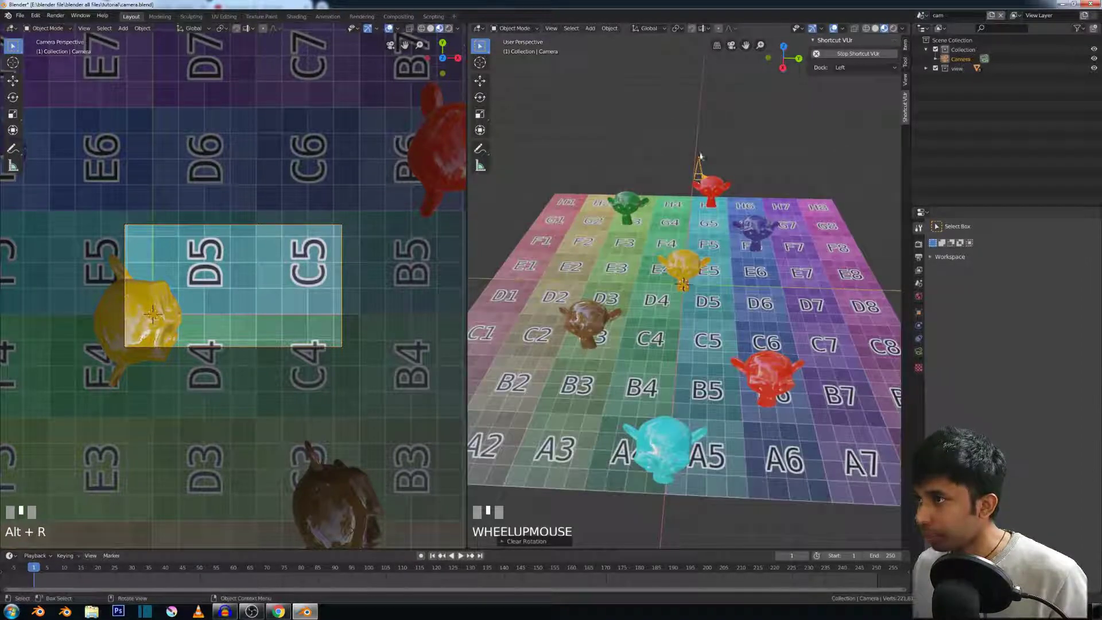
# Show the camera's location, rotation and scale values in the sidebar of the user-perspective viewport
pyautogui.press('n')
pyautogui.press('n')
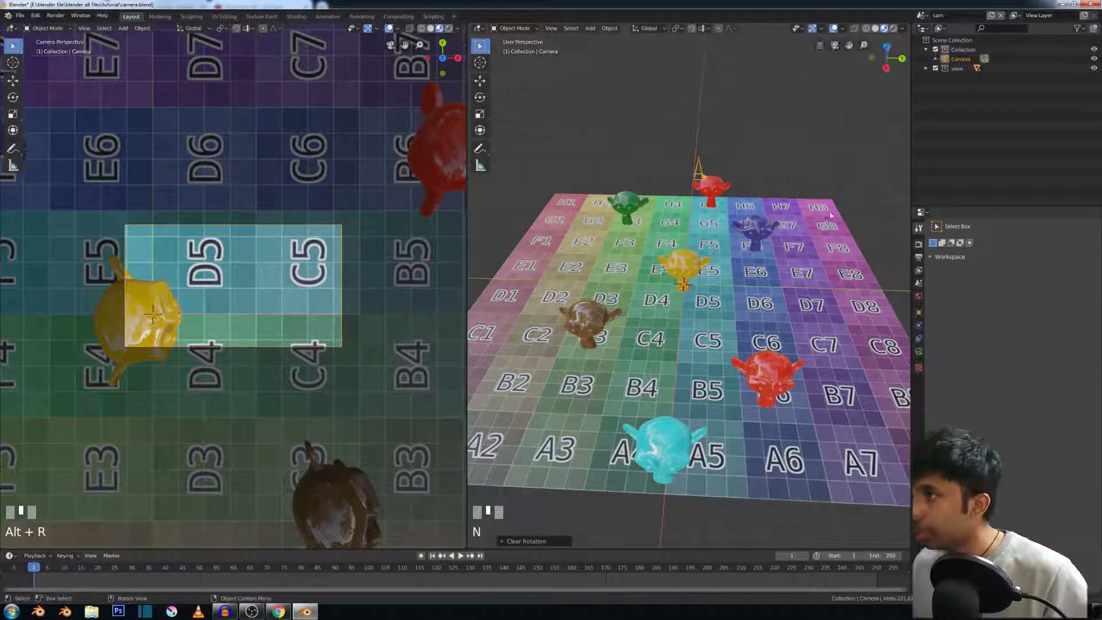
pyautogui.click(904, 78)
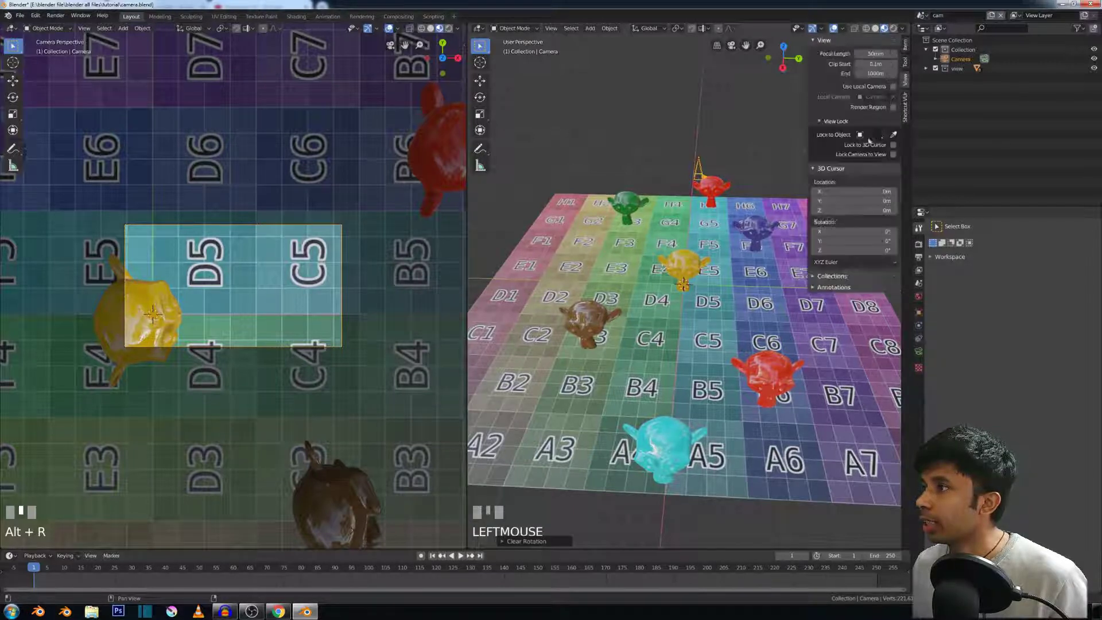
pyautogui.click(905, 47)
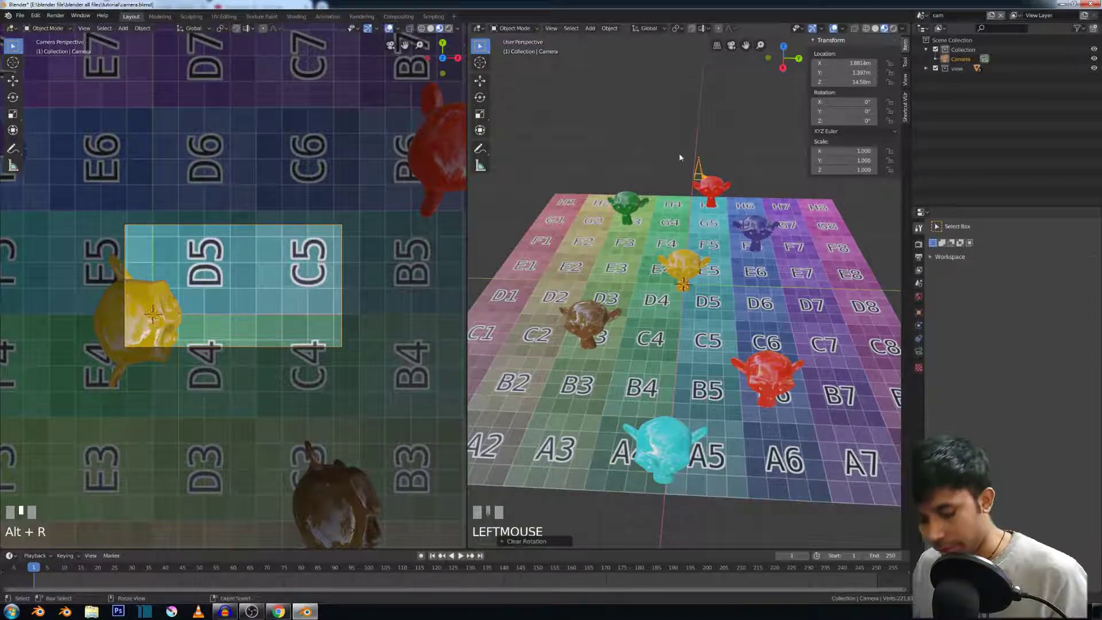
# Undo the rotation reset, then clear both the camera's rotation and its location
pyautogui.hotkey('ctrl', 'z')
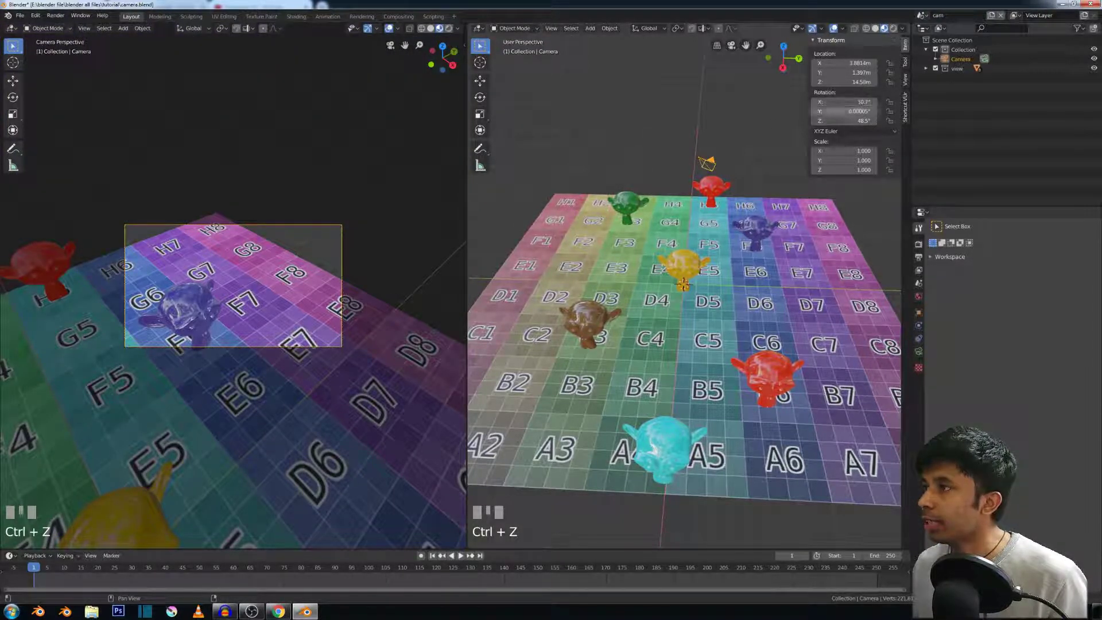
pyautogui.hotkey('alt', 'r')
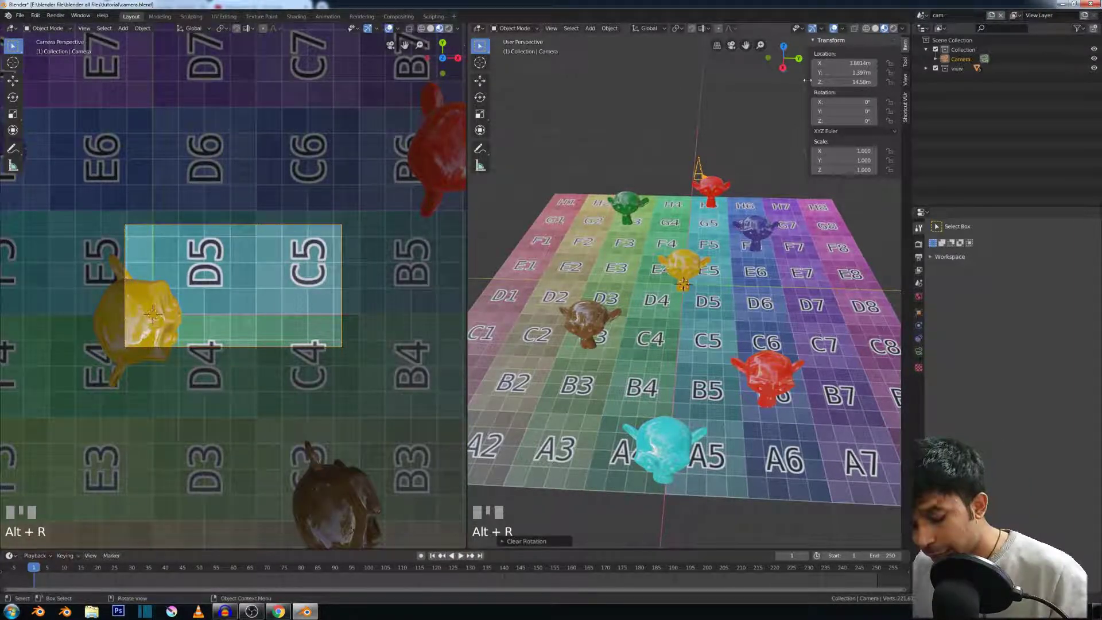
pyautogui.hotkey('alt', 'g')
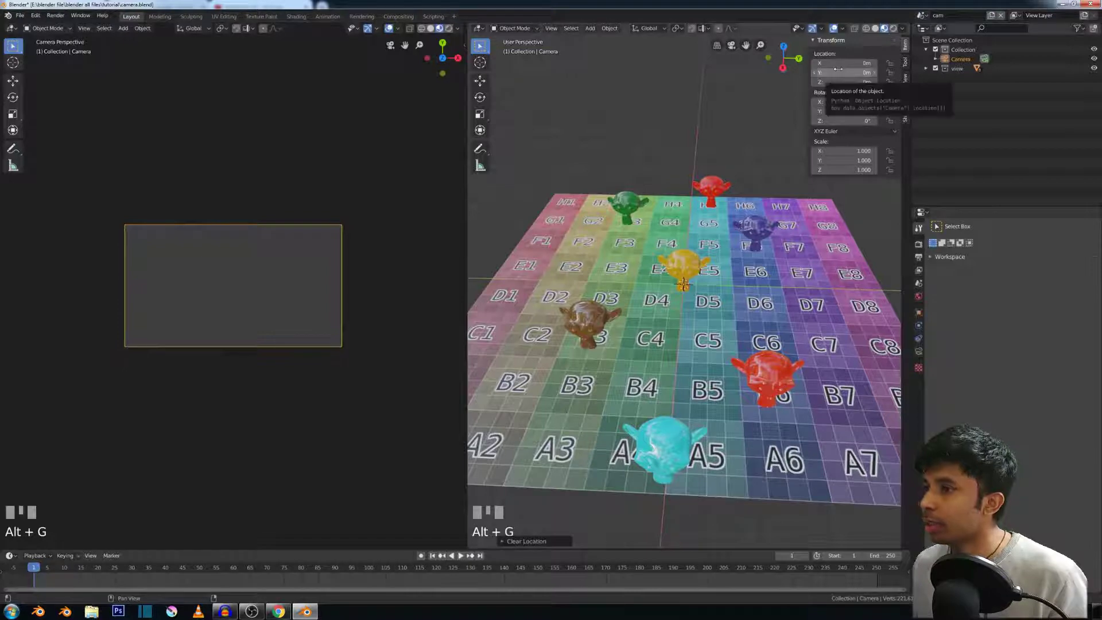
# Move the camera straight up along the Z axis to about 33 m above the grid's centre
pyautogui.scroll(5, 685, 274)
pyautogui.moveTo(685, 275); pyautogui.dragTo(676, 312, button='middle')
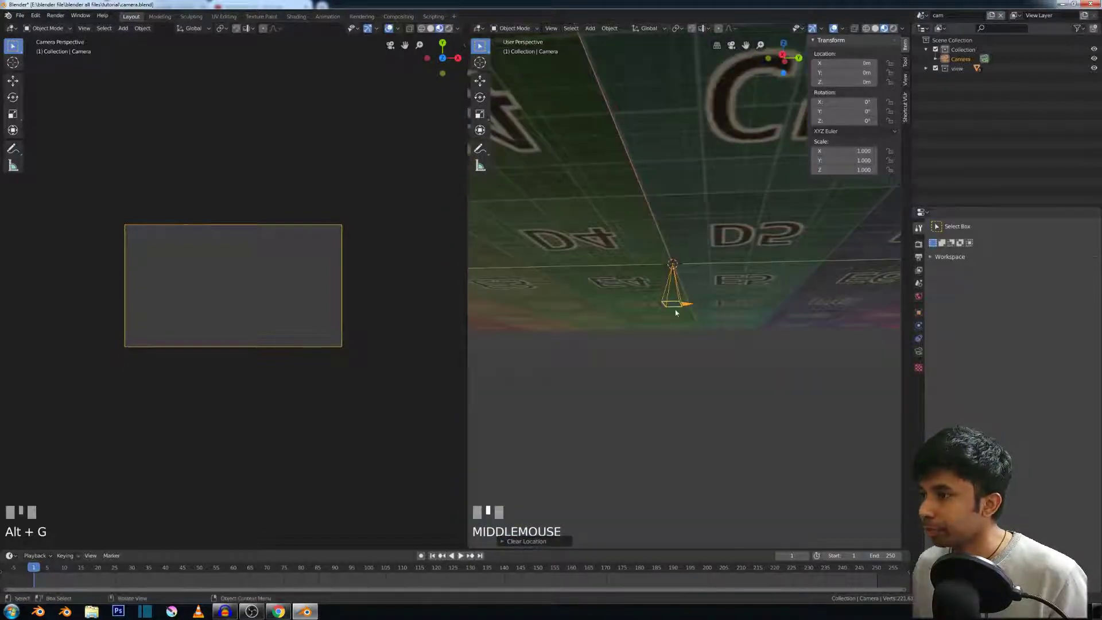
pyautogui.scroll(-5, 679, 287)
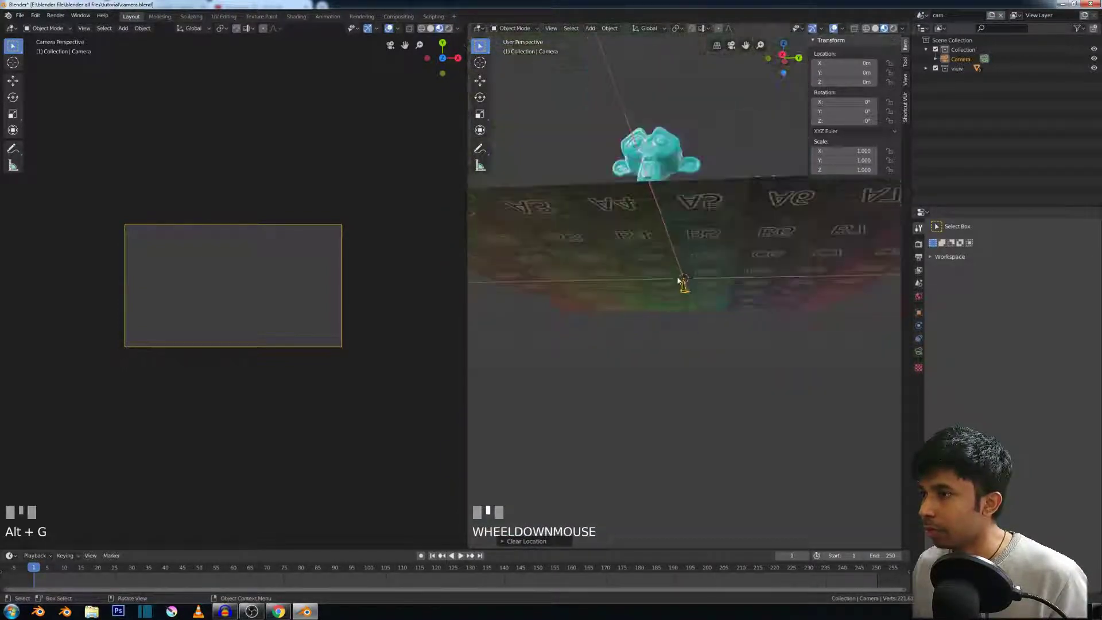
pyautogui.scroll(-3, 683, 281)
pyautogui.moveTo(682, 281); pyautogui.dragTo(686, 295, button='middle')
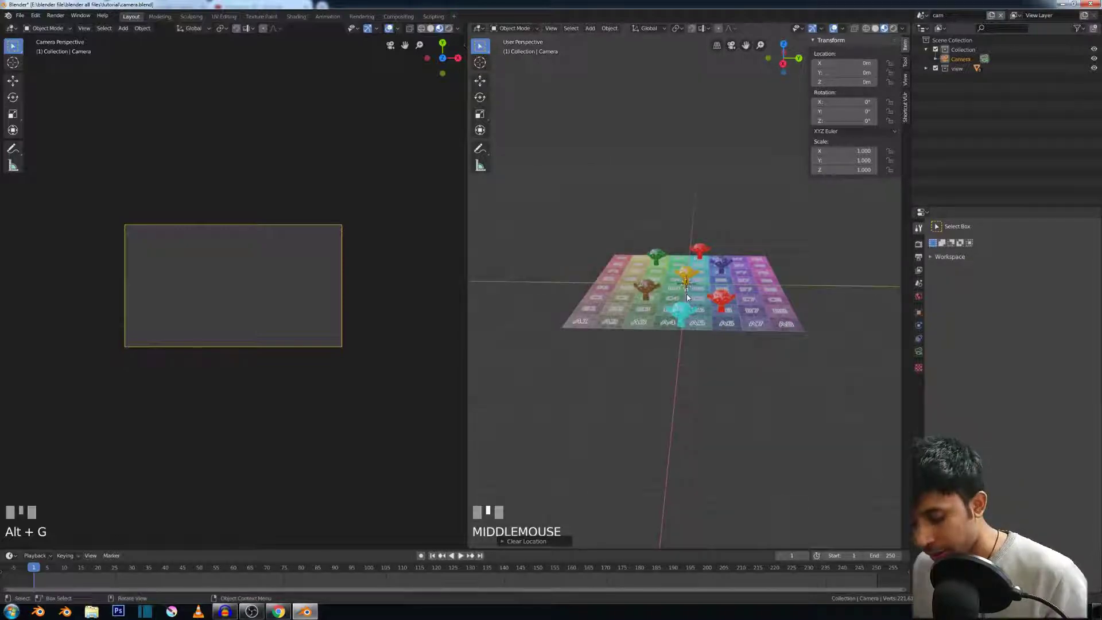
pyautogui.press('g')
pyautogui.press('z')
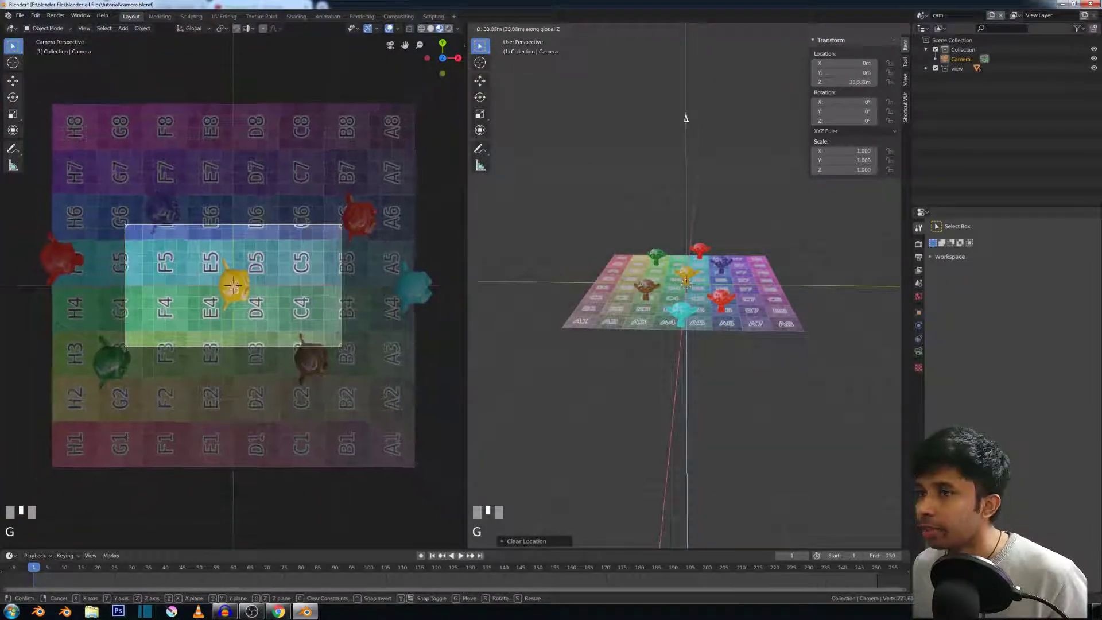
pyautogui.click(686, 120)
pyautogui.moveTo(728, 247); pyautogui.dragTo(779, 172, button='middle')
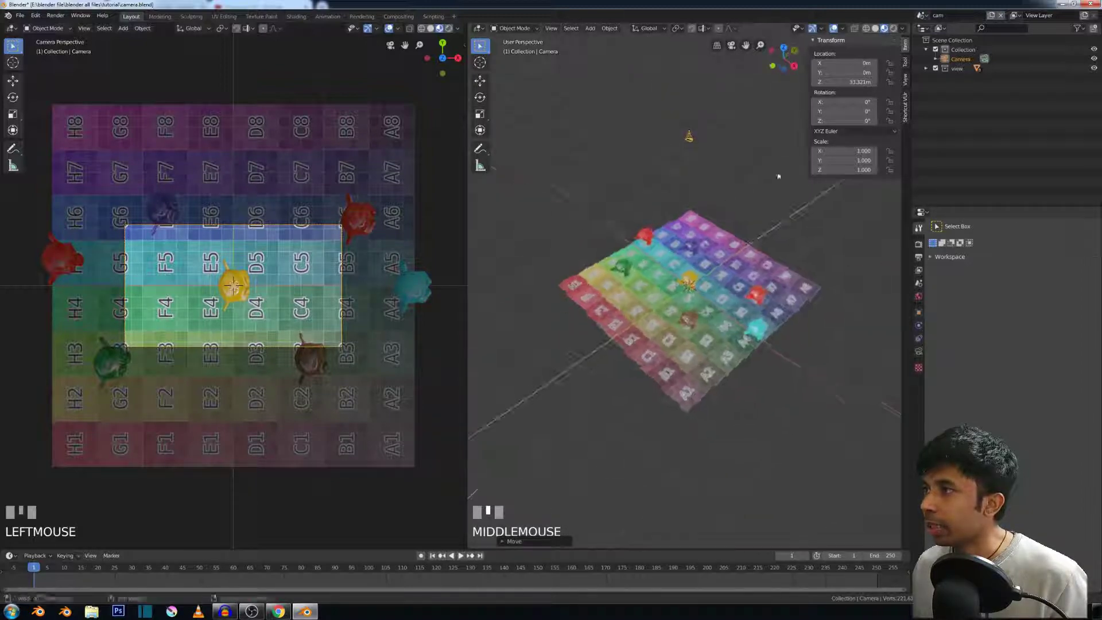
# Enable Lock Camera to View for the user-perspective viewport and switch that viewport to the camera view
pyautogui.click(905, 82)
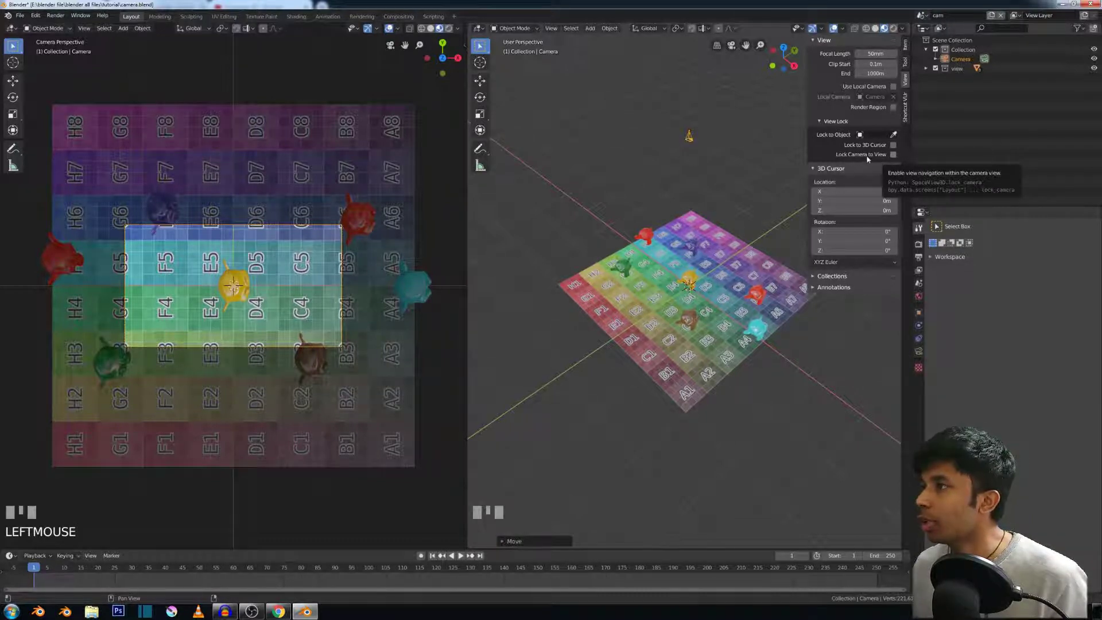
pyautogui.click(893, 155)
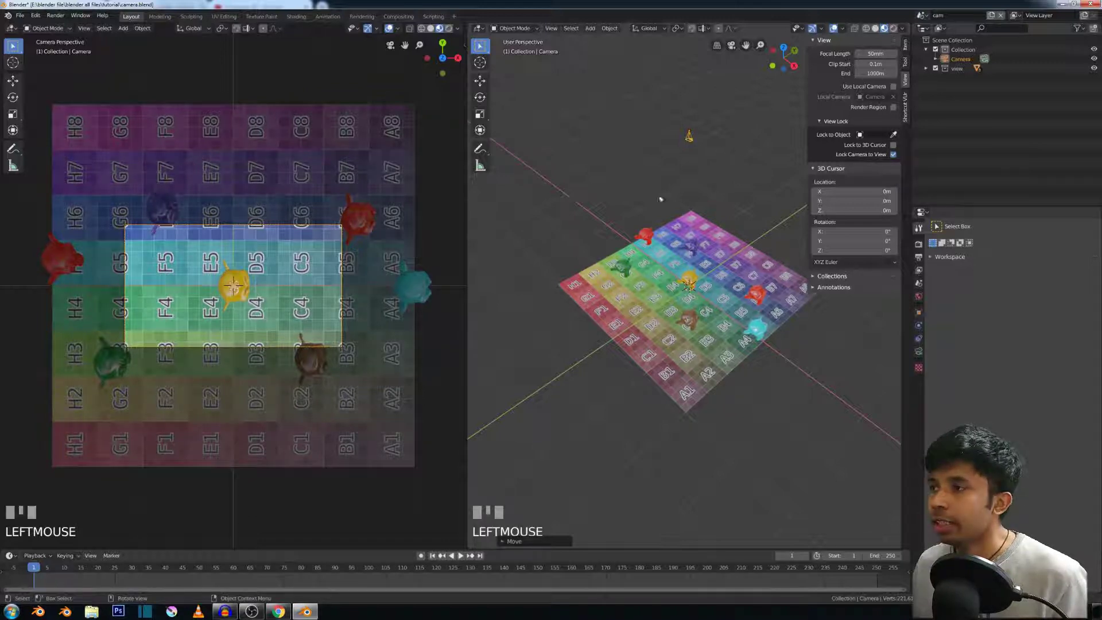
pyautogui.moveTo(660, 199); pyautogui.dragTo(436, 242, button='middle')
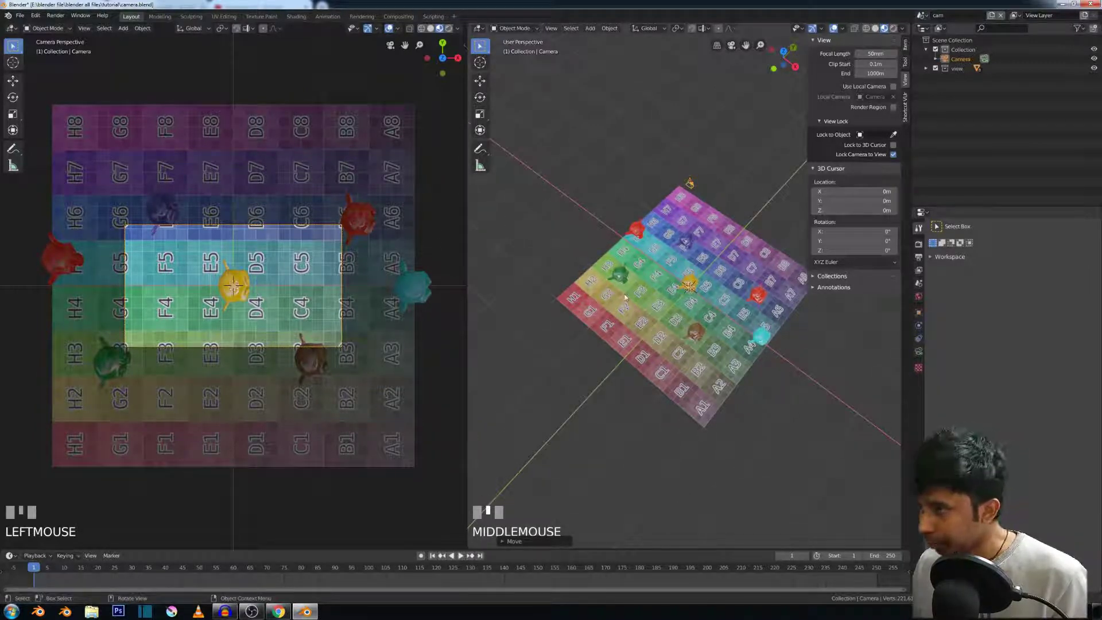
pyautogui.press('KP_0')
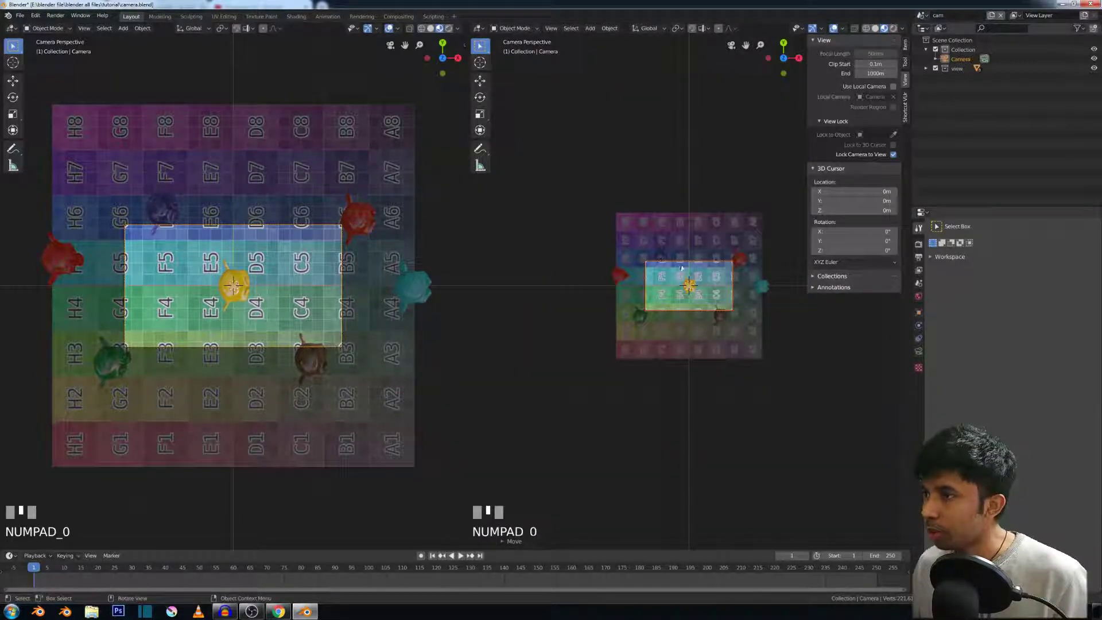
# Orbit and zoom the locked camera to a low, angled close view centred on the yellow monkey head
pyautogui.moveTo(674, 356); pyautogui.dragTo(686, 297, button='middle')
pyautogui.scroll(-3, 663, 297)
pyautogui.scroll(3, 689, 298)
pyautogui.scroll(2, 686, 298)
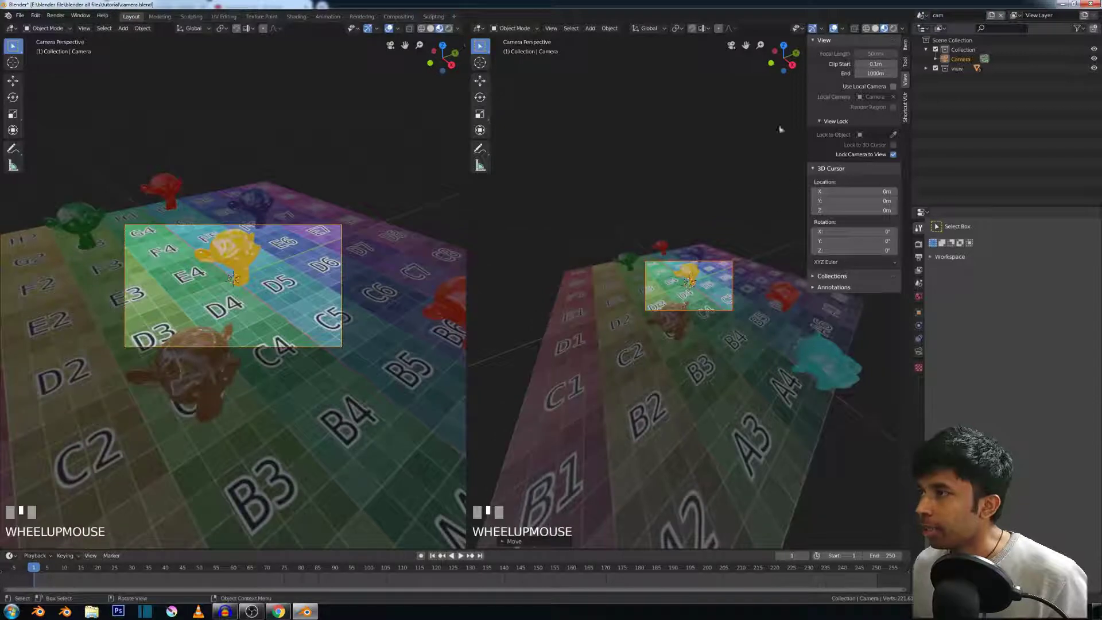
# Display the camera's transform values and pull the locked camera back to about X 54, Y -18, Z 41 m, framing all the monkey heads
pyautogui.click(905, 61)
pyautogui.click(905, 79)
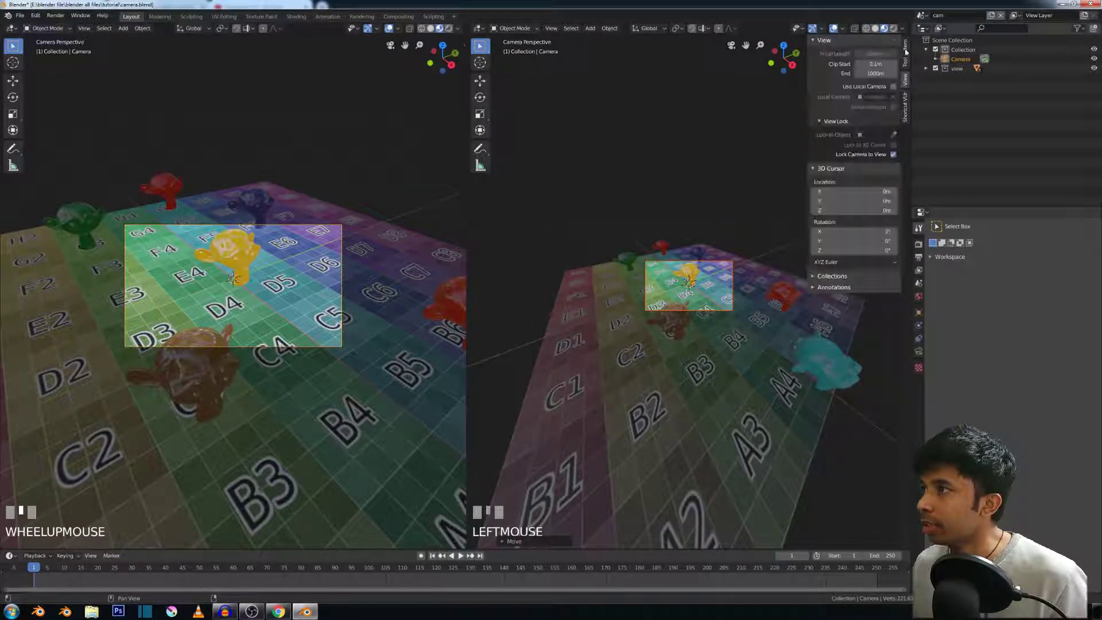
pyautogui.click(905, 46)
pyautogui.scroll(-3, 683, 285)
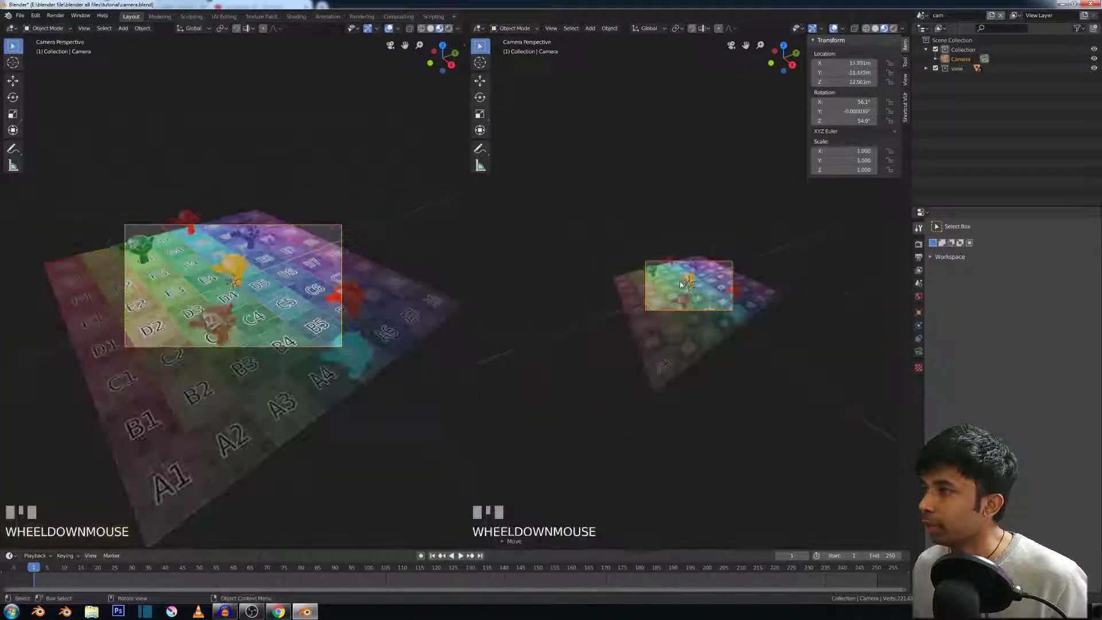
pyautogui.moveTo(683, 285)
pyautogui.mouseDown(button='middle')
pyautogui.moveTo(704, 300)
pyautogui.moveTo(683, 303)
pyautogui.mouseUp(button='middle')
pyautogui.scroll(3, 692, 299)
pyautogui.scroll(-3, 683, 303)
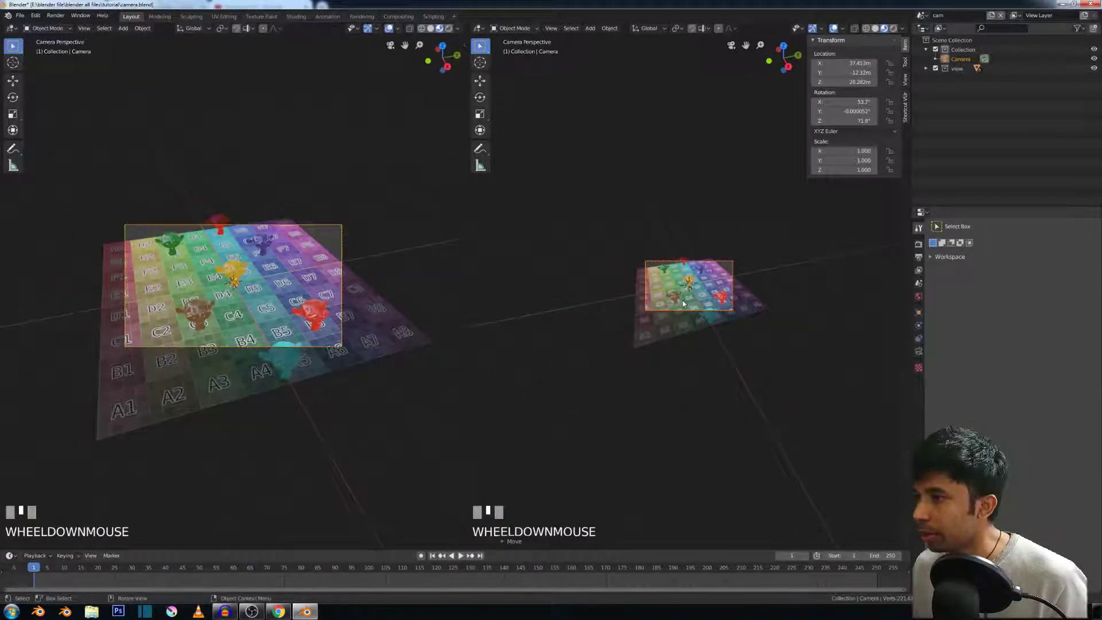
pyautogui.scroll(-1, 683, 304)
pyautogui.scroll(-2, 684, 307)
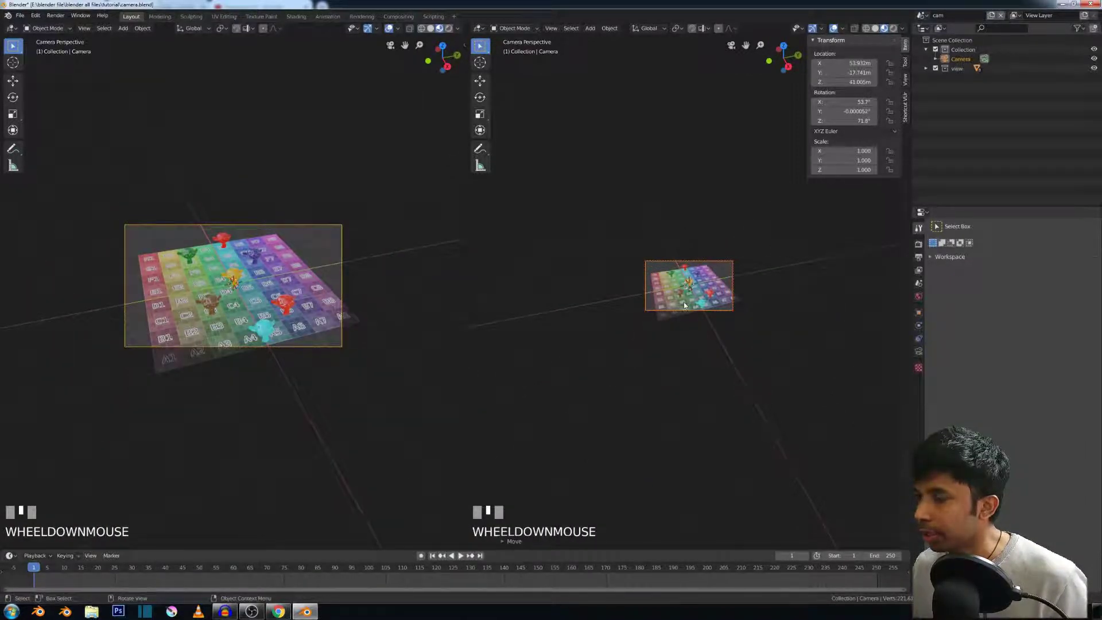
# Turn off Lock Camera to View and return the viewport with the sidebar to free user perspective
pyautogui.click(905, 78)
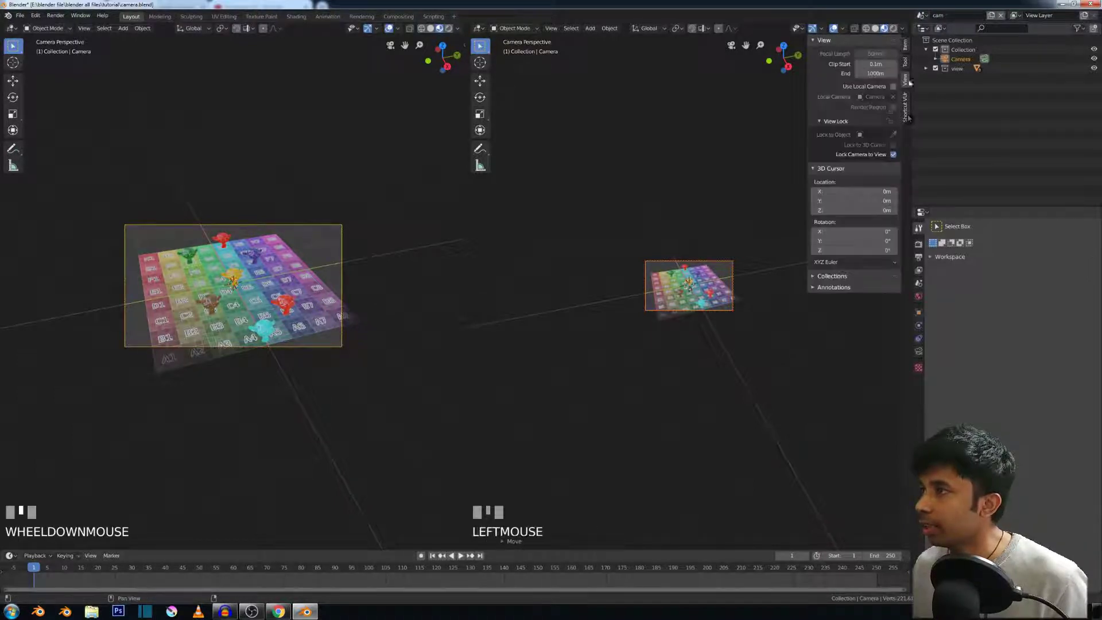
pyautogui.click(893, 154)
pyautogui.scroll(-5, 620, 290)
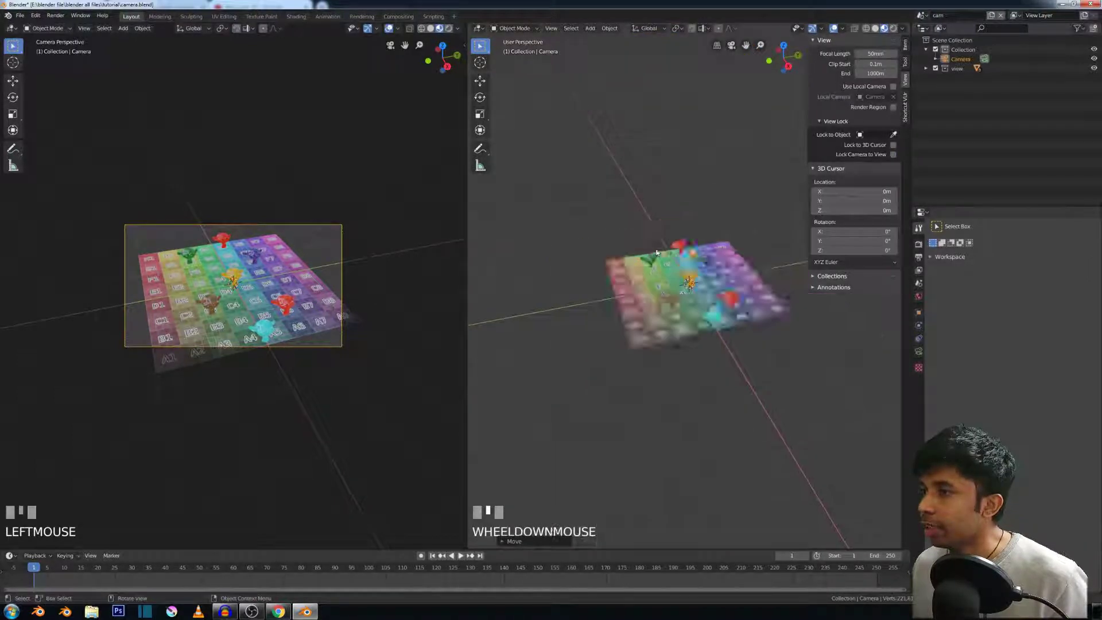
pyautogui.moveTo(634, 227); pyautogui.dragTo(637, 230, button='middle')
# Render a still image of the monkey-head scene through the camera
pyautogui.scroll(5, 637, 229)
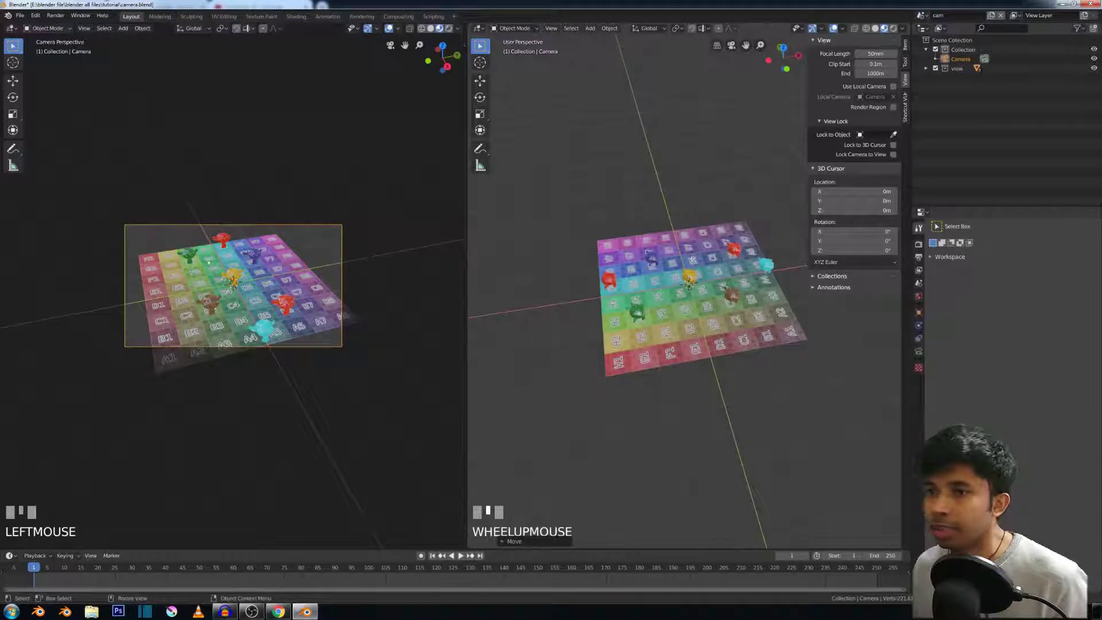
pyautogui.scroll(4, 208, 259)
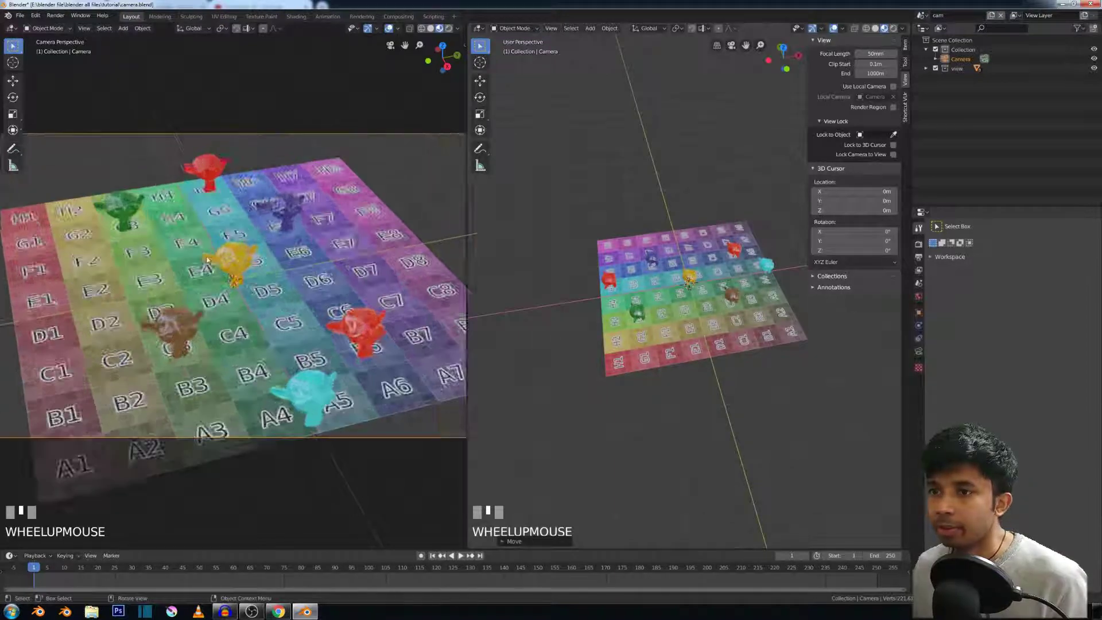
pyautogui.click(56, 16)
pyautogui.click(74, 26)
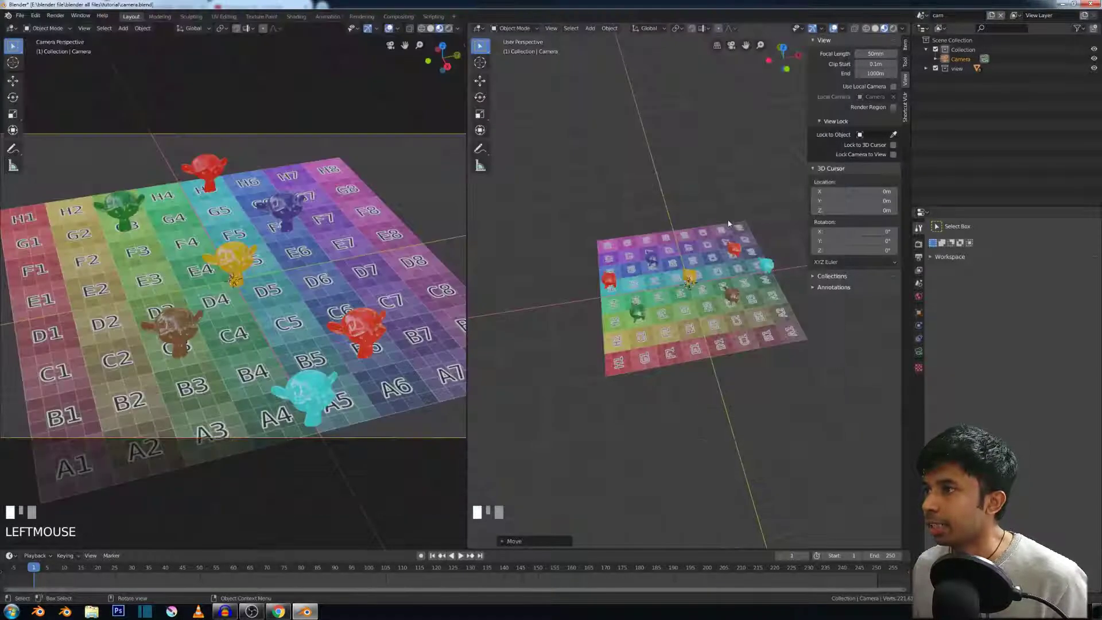
# Open the camera's object data properties and enlarge the properties editor to its full height
pyautogui.scroll(-3, 703, 212)
pyautogui.moveTo(703, 212)
pyautogui.mouseDown(button='middle')
pyautogui.moveTo(713, 209)
pyautogui.moveTo(717, 226)
pyautogui.mouseUp(button='middle')
pyautogui.scroll(-2, 703, 212)
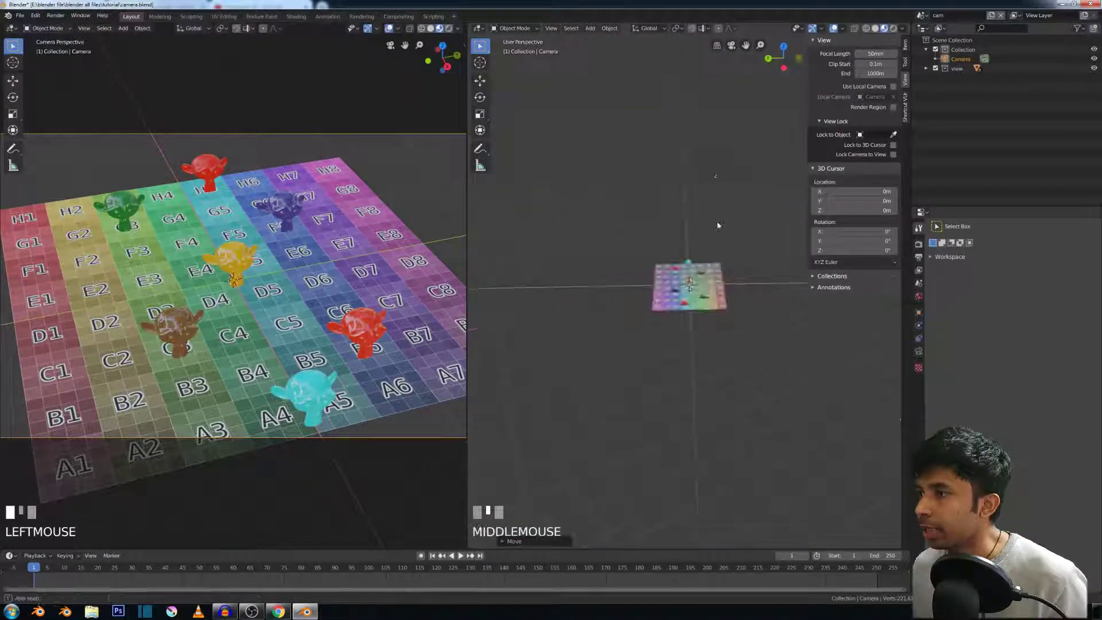
pyautogui.scroll(2, 716, 179)
pyautogui.moveTo(716, 180); pyautogui.dragTo(580, 145, button='middle')
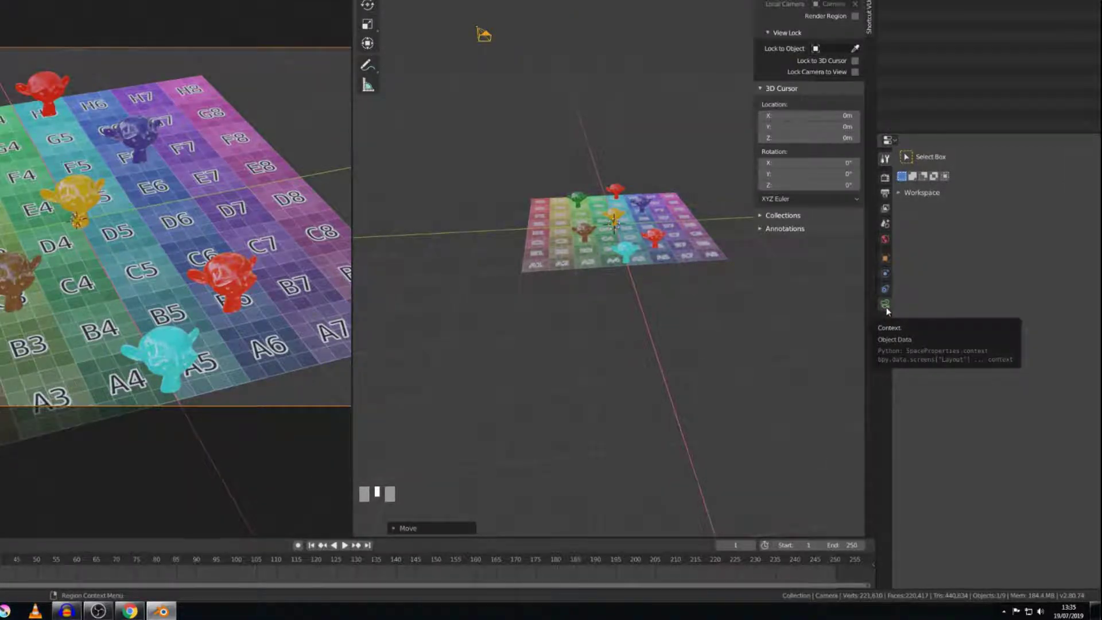
pyautogui.click(886, 305)
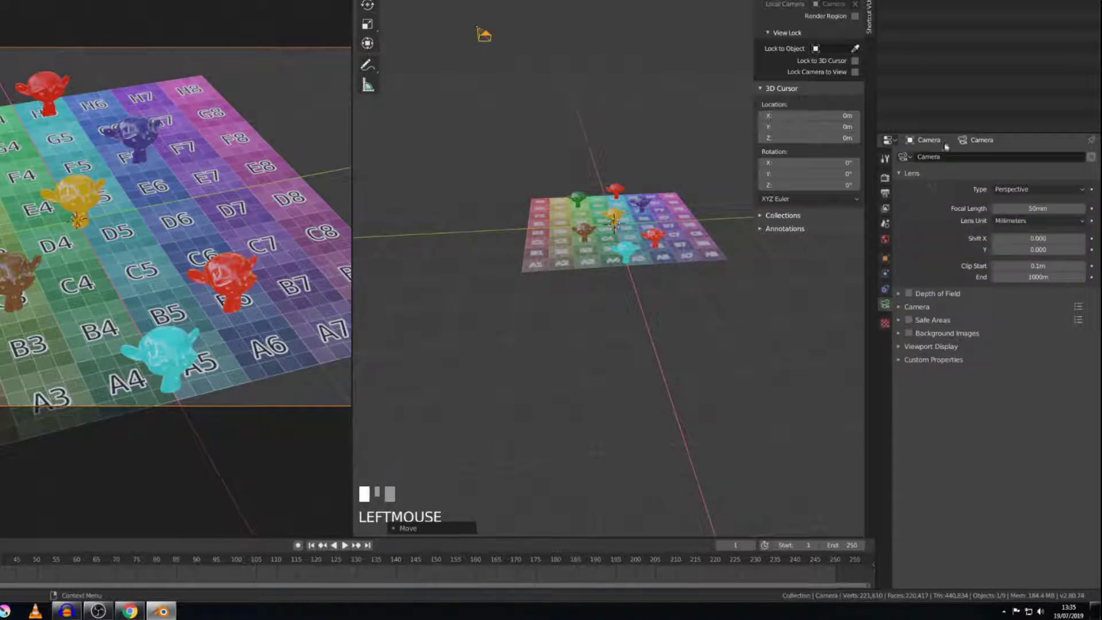
pyautogui.moveTo(947, 134); pyautogui.dragTo(952, 6)
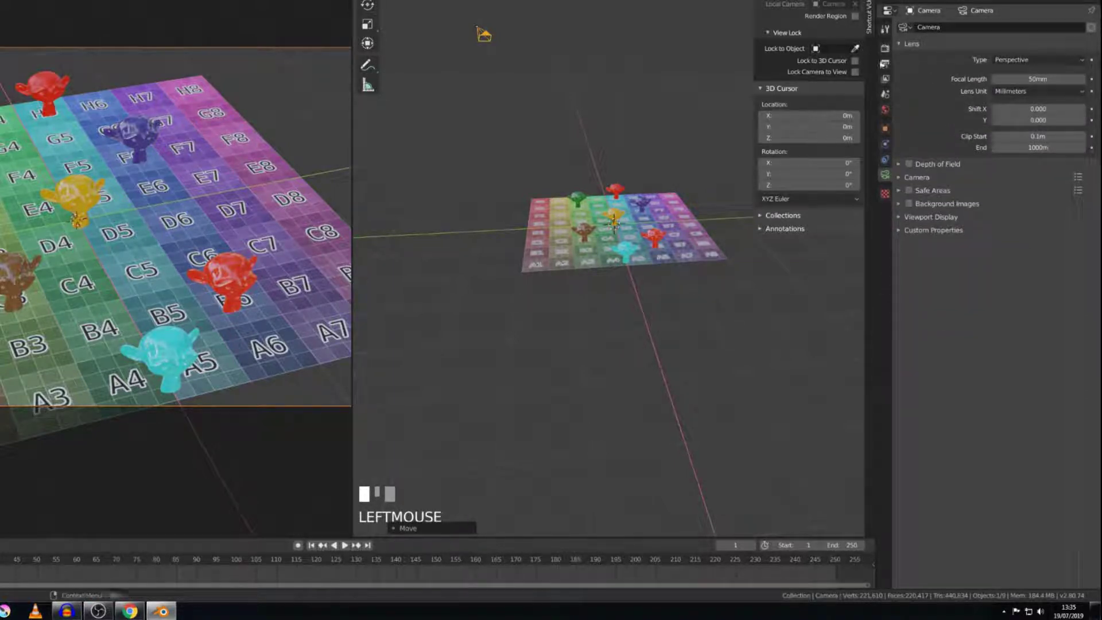
# Expand the camera's Depth of Field, Camera, Safe Areas, Background Images, Viewport Display and Custom Properties sections
pyautogui.click(902, 164)
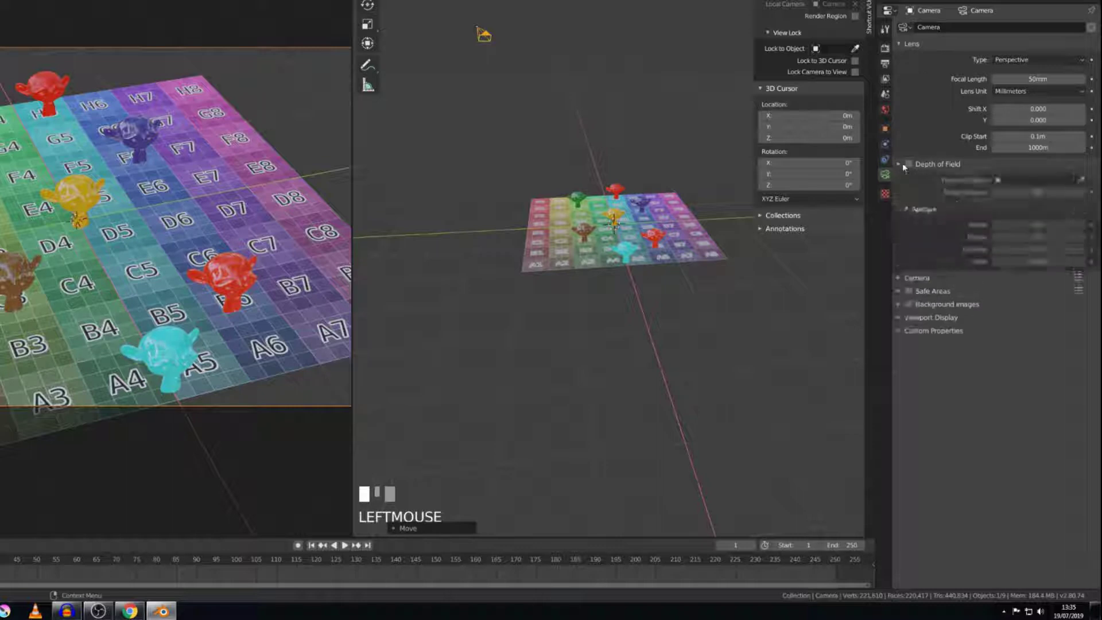
pyautogui.click(902, 278)
pyautogui.click(905, 324)
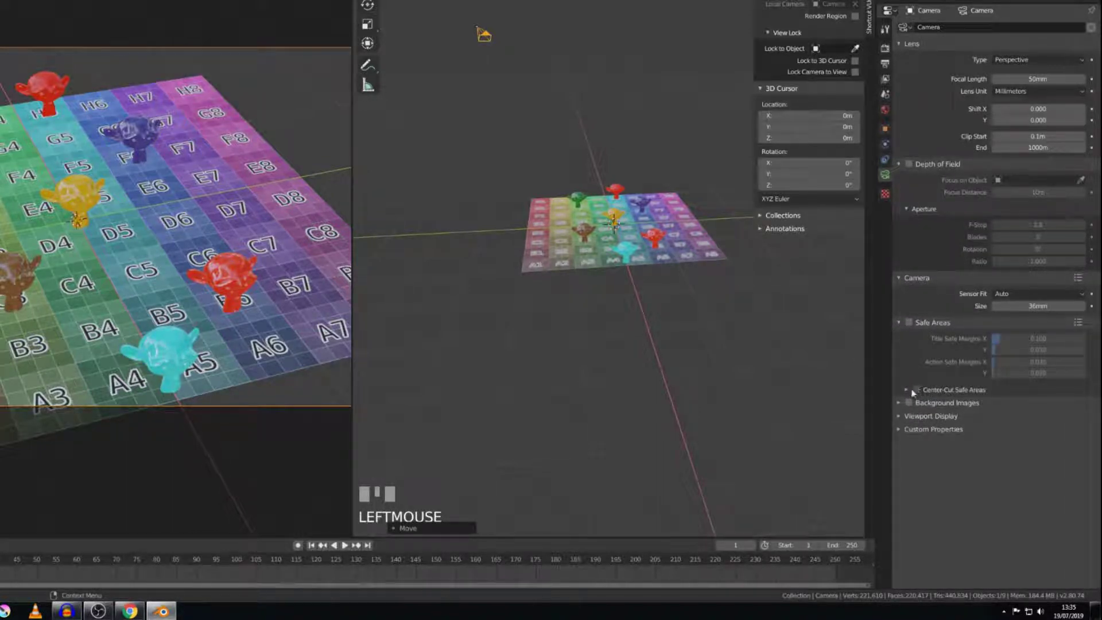
pyautogui.click(898, 402)
pyautogui.click(899, 435)
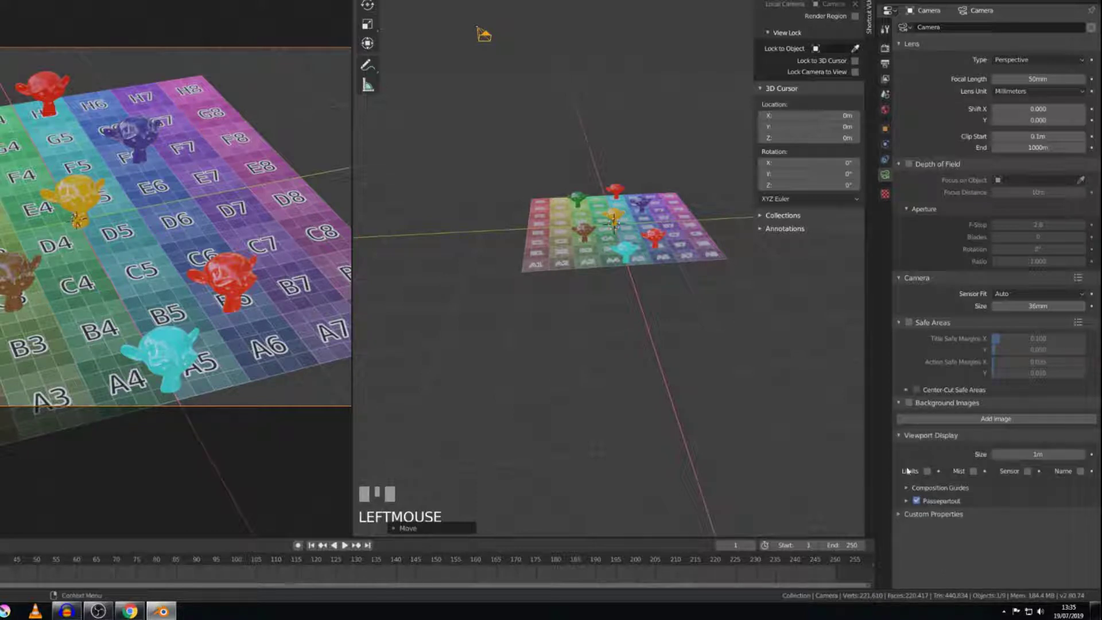
pyautogui.click(900, 514)
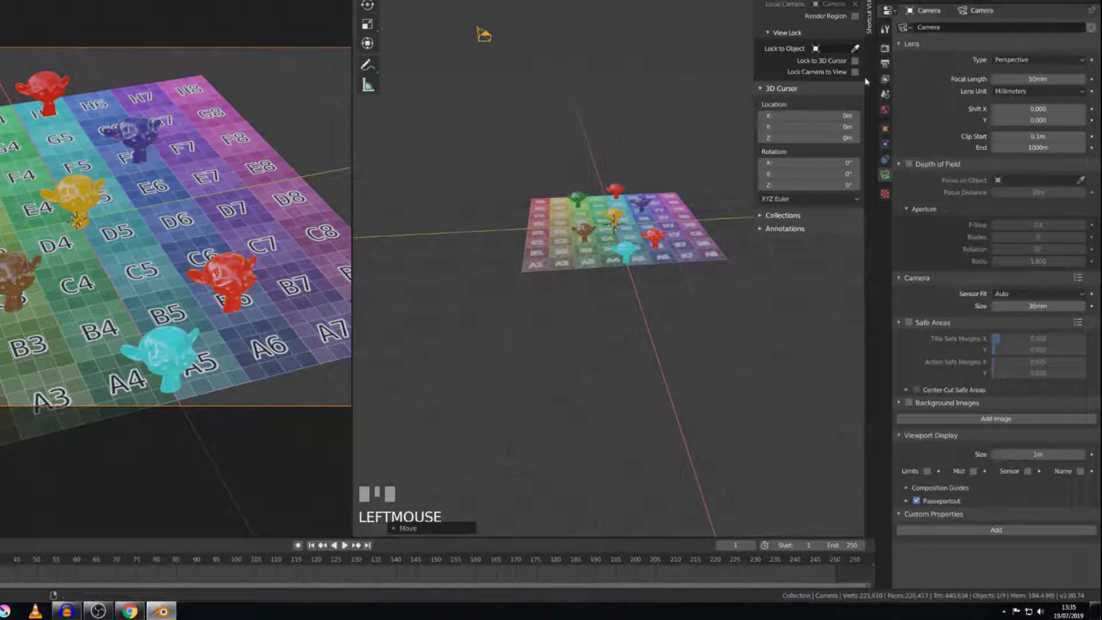
# Look through the camera's available lens types and keep Perspective selected
pyautogui.click(997, 61)
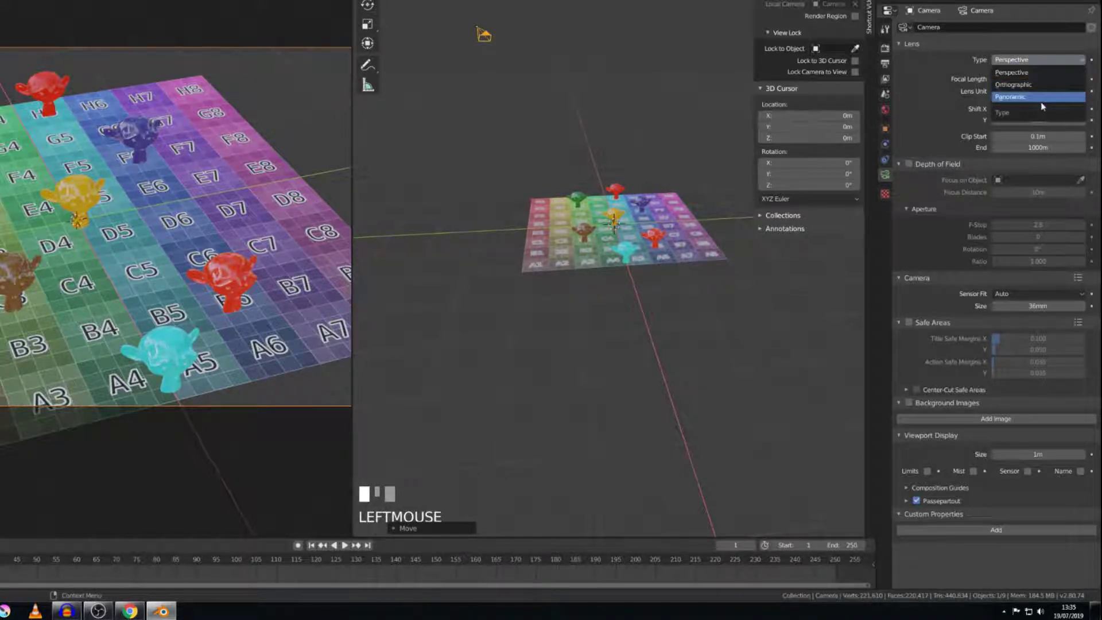
pyautogui.click(1015, 61)
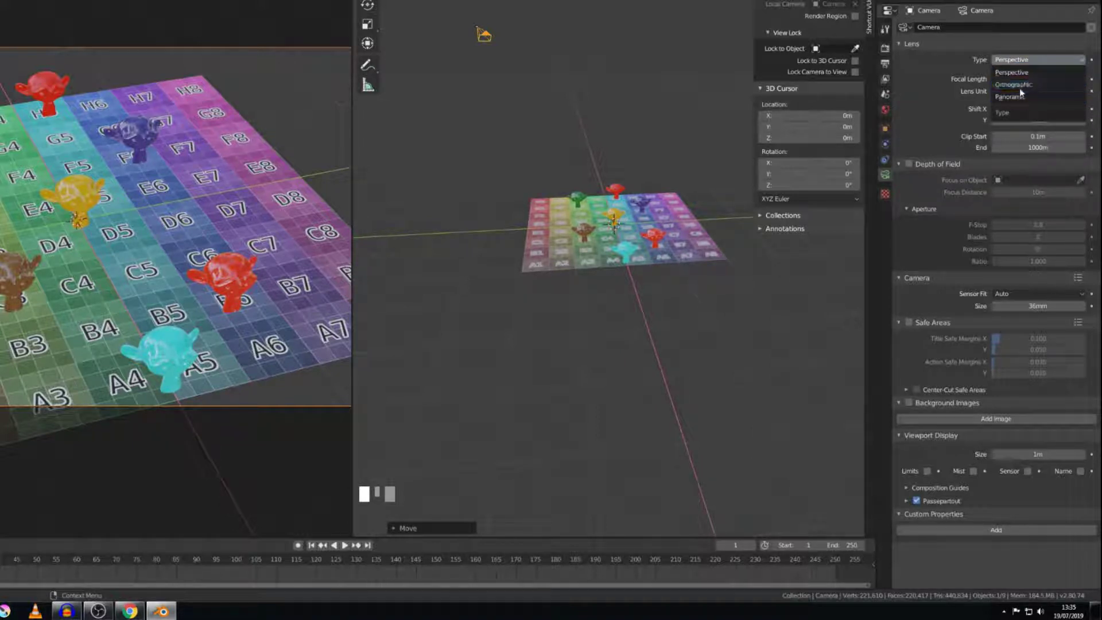
pyautogui.click(1001, 72)
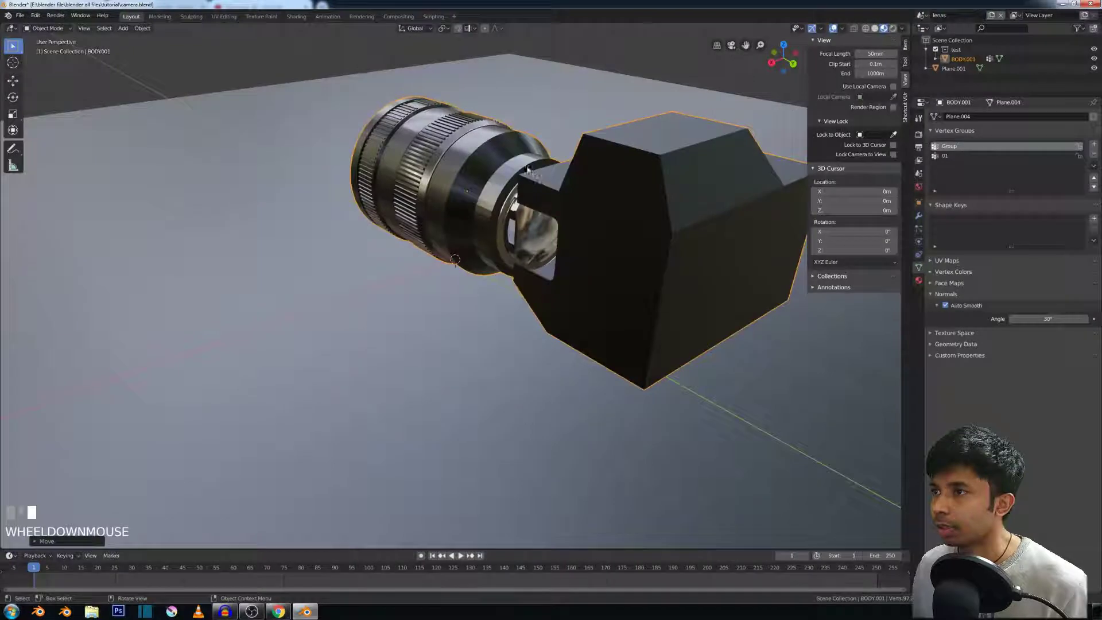
# Examine the camera body and lens model from several angles, up close and from farther away
pyautogui.scroll(-3, 505, 195)
pyautogui.moveTo(505, 195); pyautogui.dragTo(576, 71, button='middle')
pyautogui.scroll(3, 513, 181)
pyautogui.scroll(4, 588, 220)
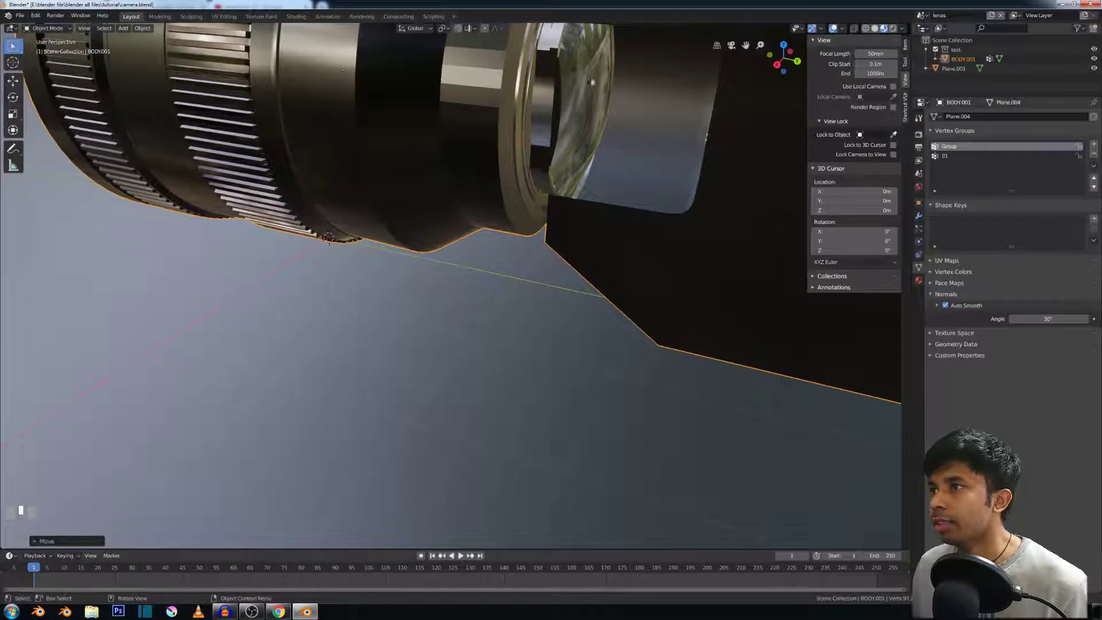
pyautogui.scroll(-4, 586, 74)
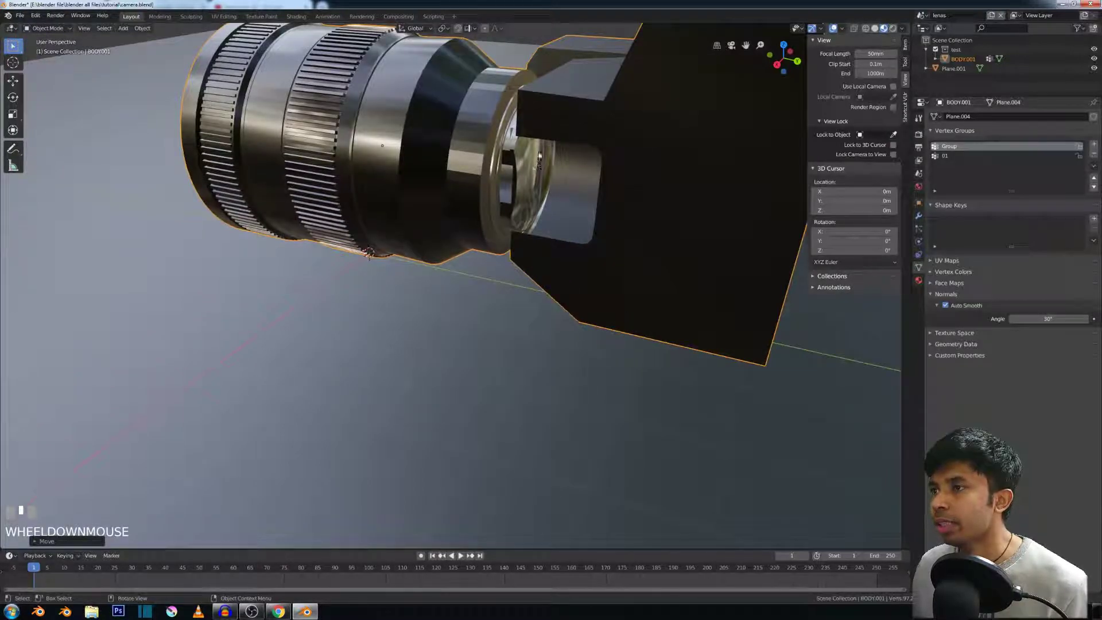
pyautogui.moveTo(536, 169); pyautogui.dragTo(608, 172, button='middle')
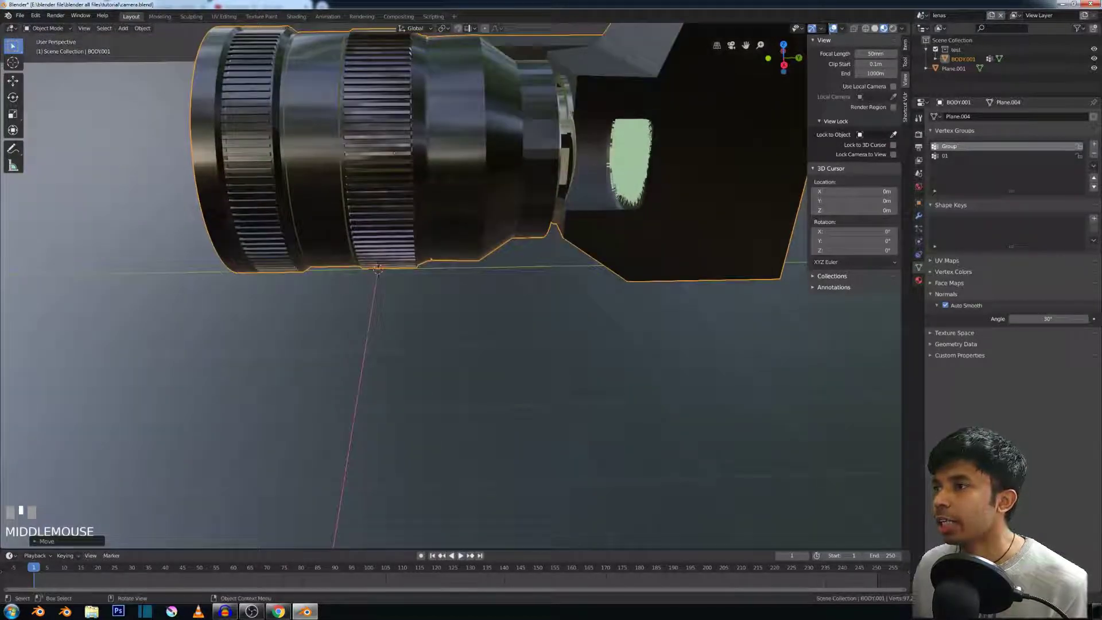
pyautogui.scroll(-3, 625, 153)
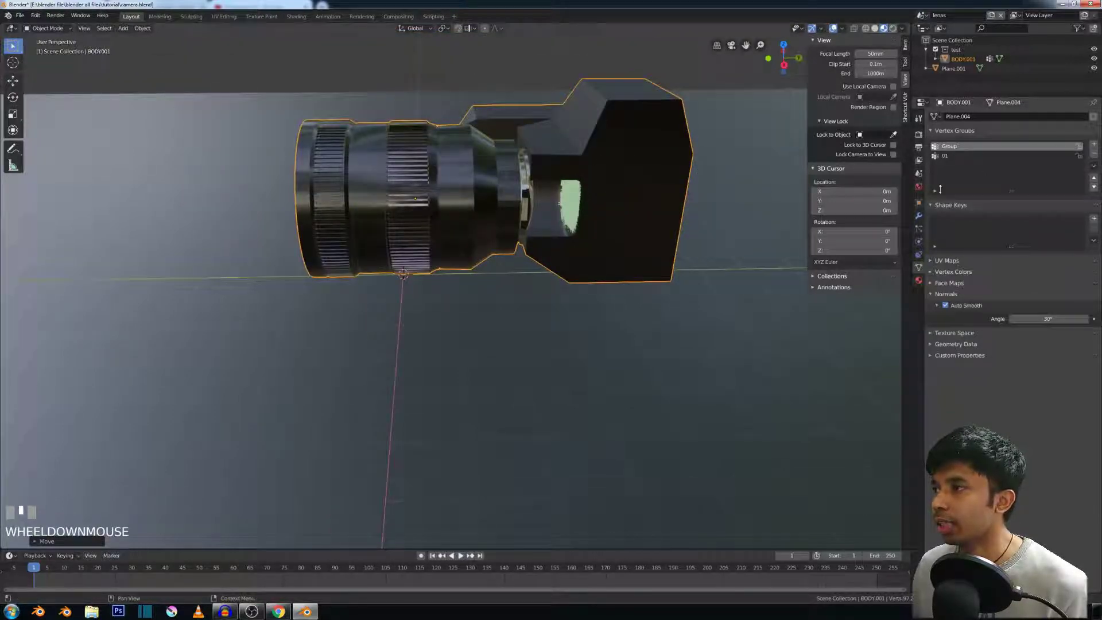
pyautogui.moveTo(347, 205); pyautogui.dragTo(522, 193, button='middle')
pyautogui.scroll(-3, 378, 190)
pyautogui.scroll(3, 548, 219)
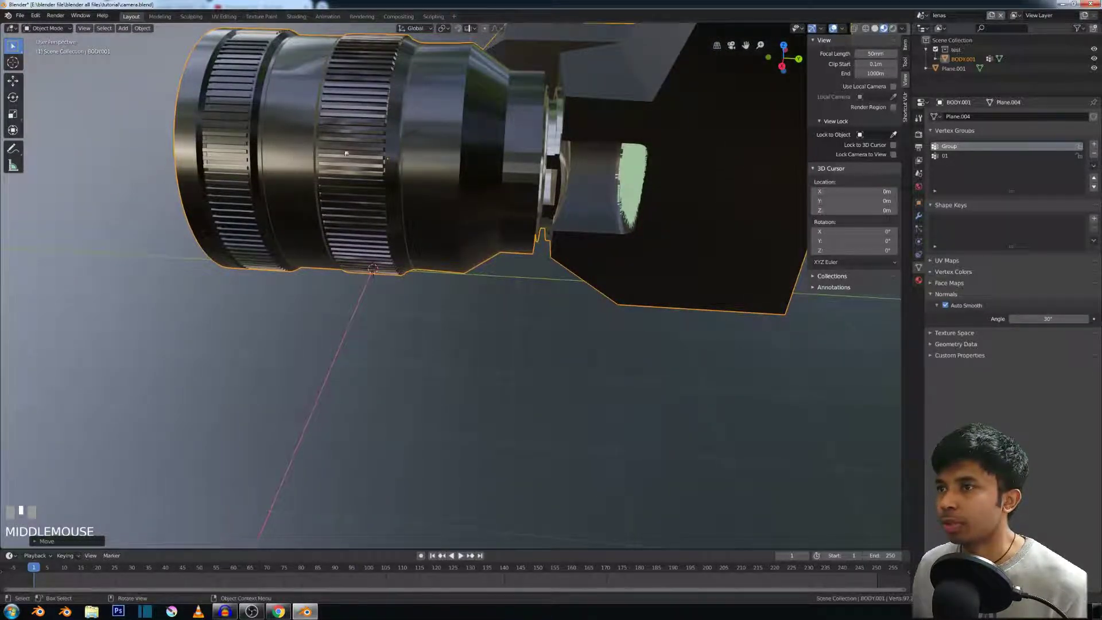
pyautogui.scroll(-4, 376, 145)
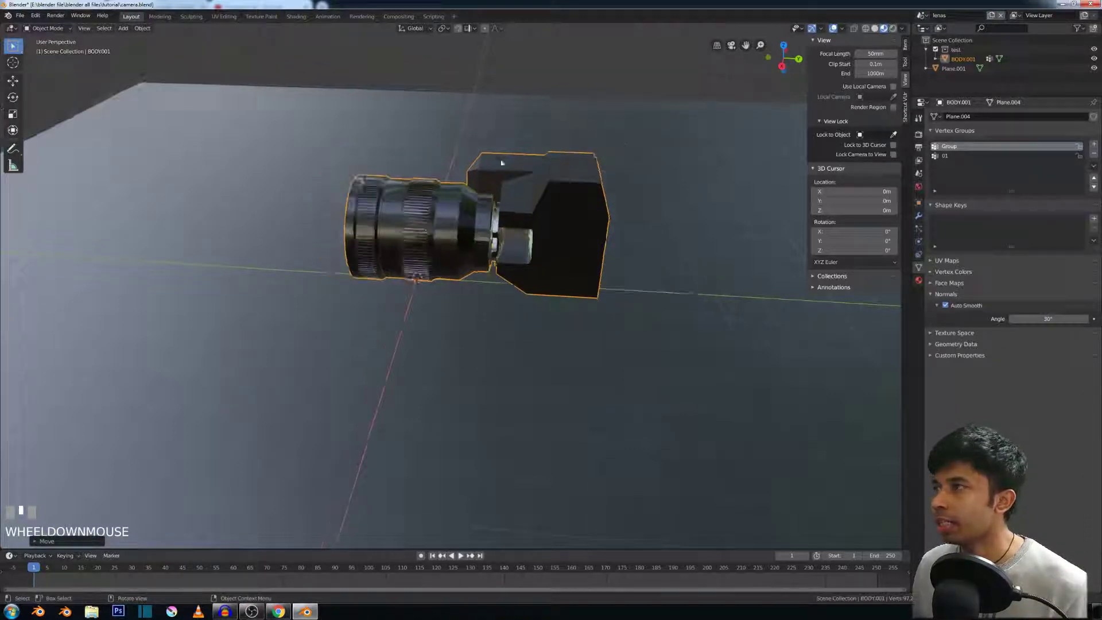
pyautogui.scroll(-2, 517, 161)
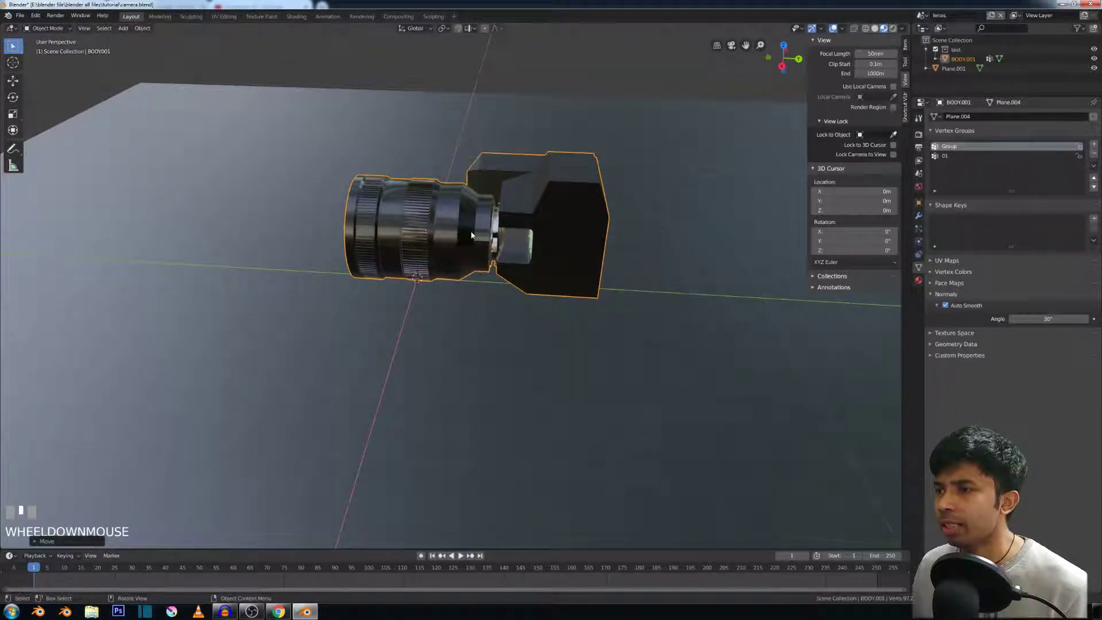
pyautogui.moveTo(471, 234); pyautogui.dragTo(679, 171, button='middle')
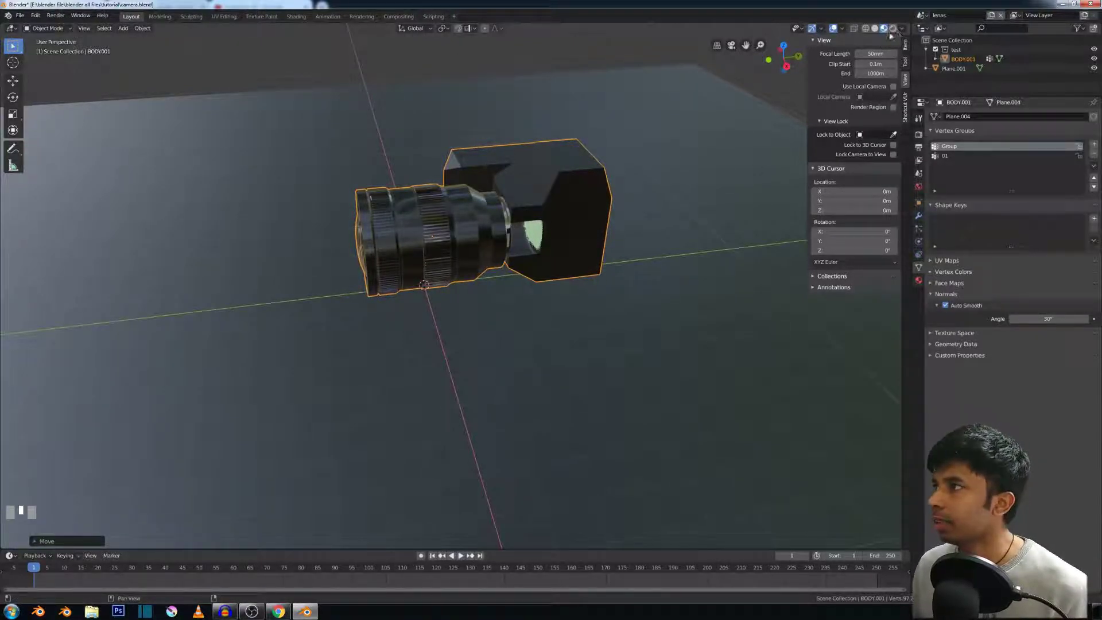
# Switch to the "cam" scene containing the monkey heads and view the grid plane from its side
pyautogui.click(923, 16)
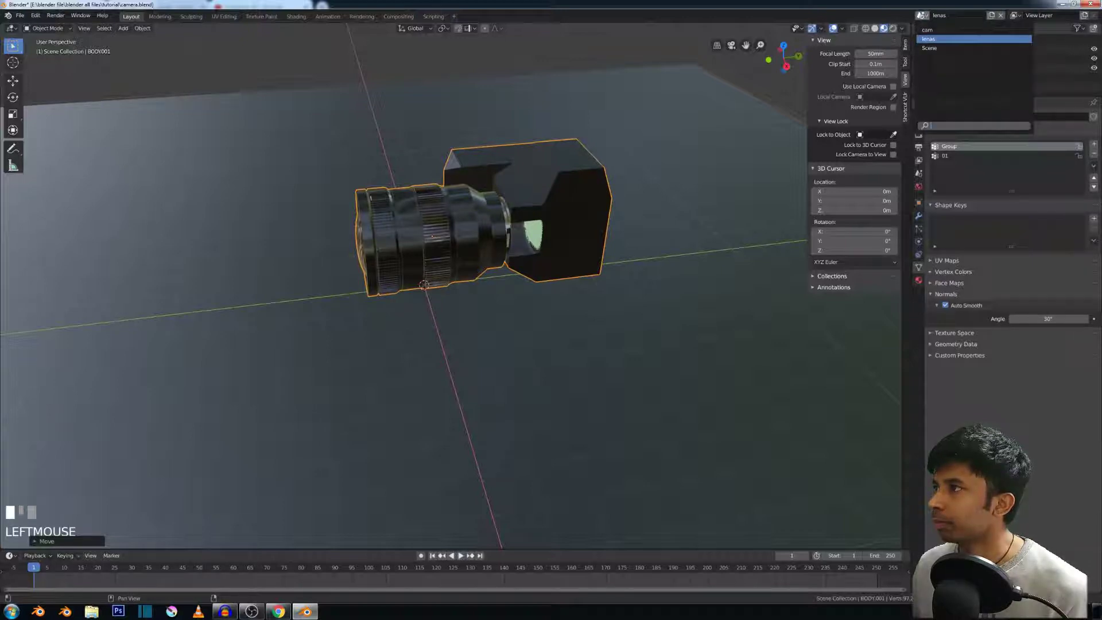
pyautogui.click(926, 30)
pyautogui.scroll(-5, 505, 229)
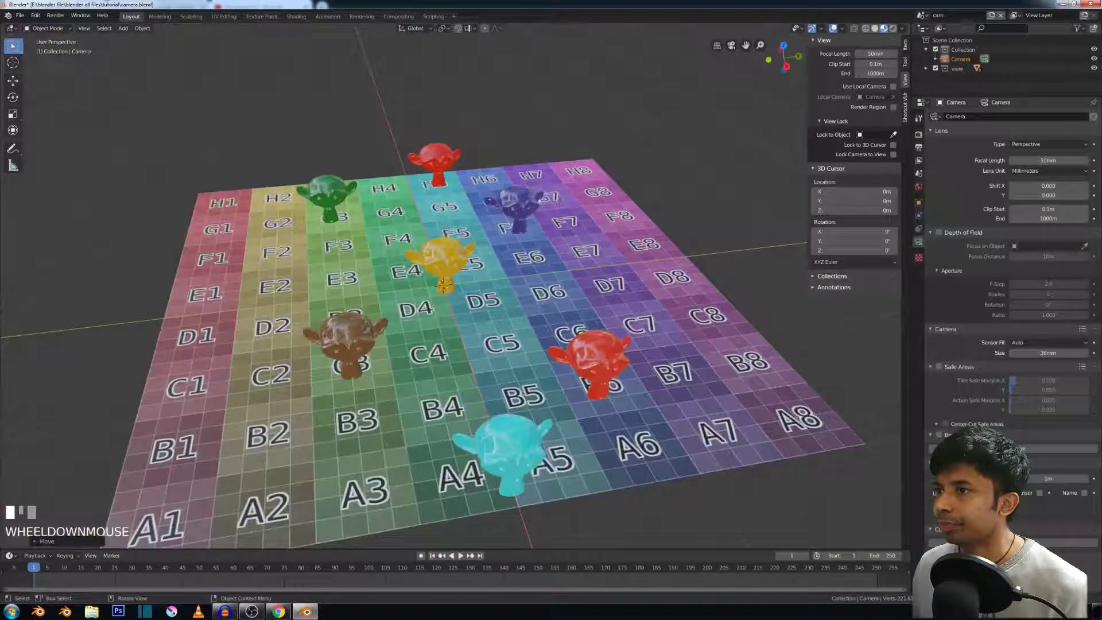
pyautogui.moveTo(482, 241); pyautogui.dragTo(515, 200, button='middle')
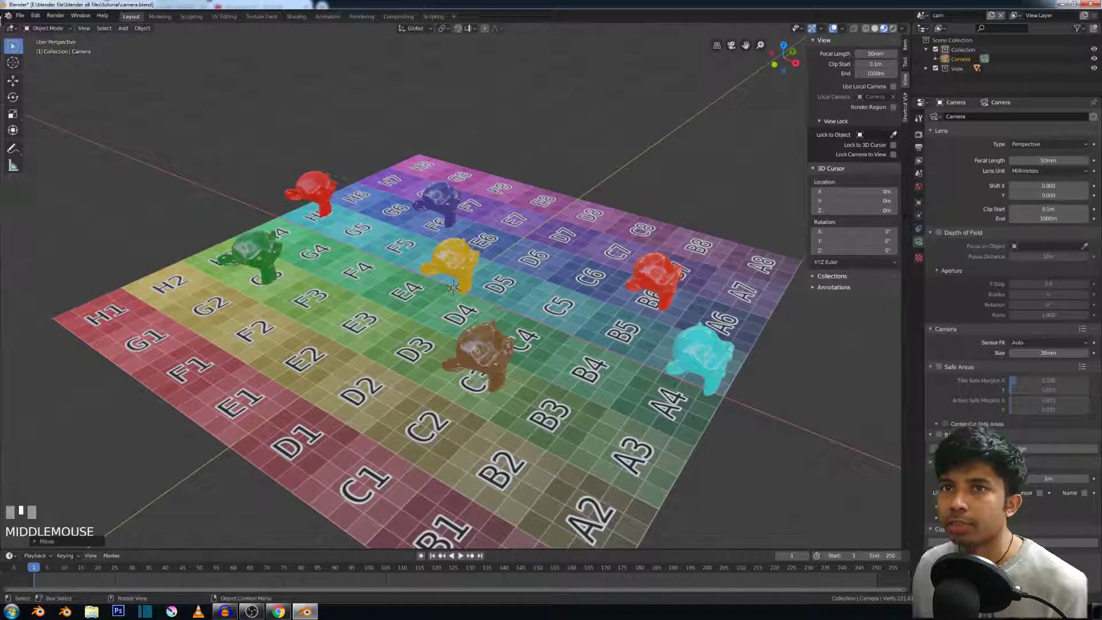
# Split the 3D viewport into two side-by-side views and show the active camera's view in the new one
pyautogui.moveTo(2, 25); pyautogui.dragTo(417, 120)
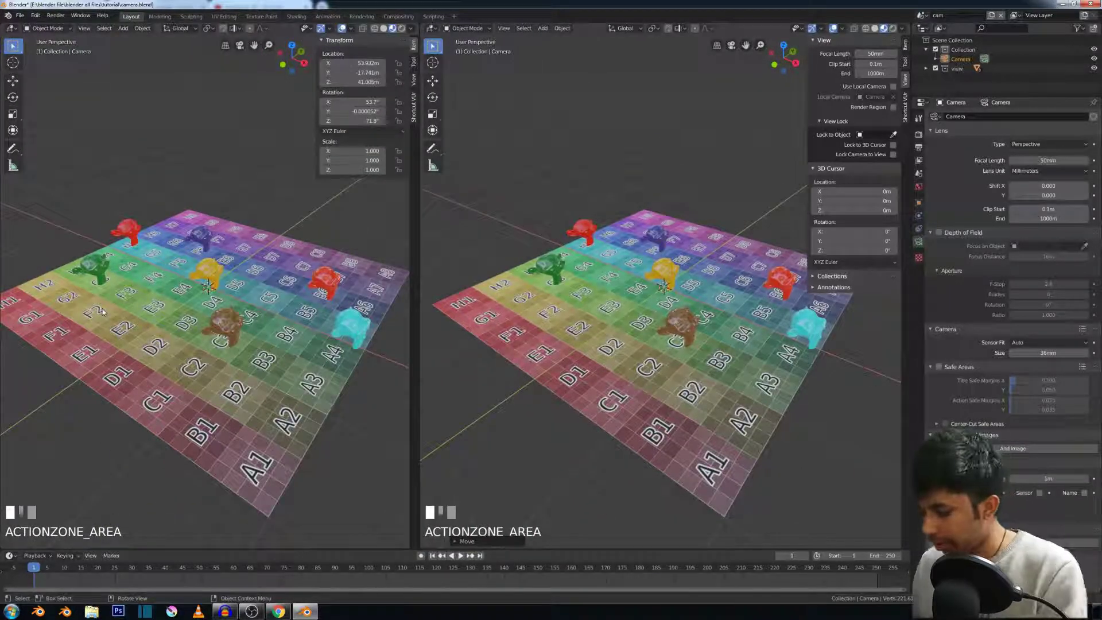
pyautogui.press('KP_0')
pyautogui.scroll(4, 160, 312)
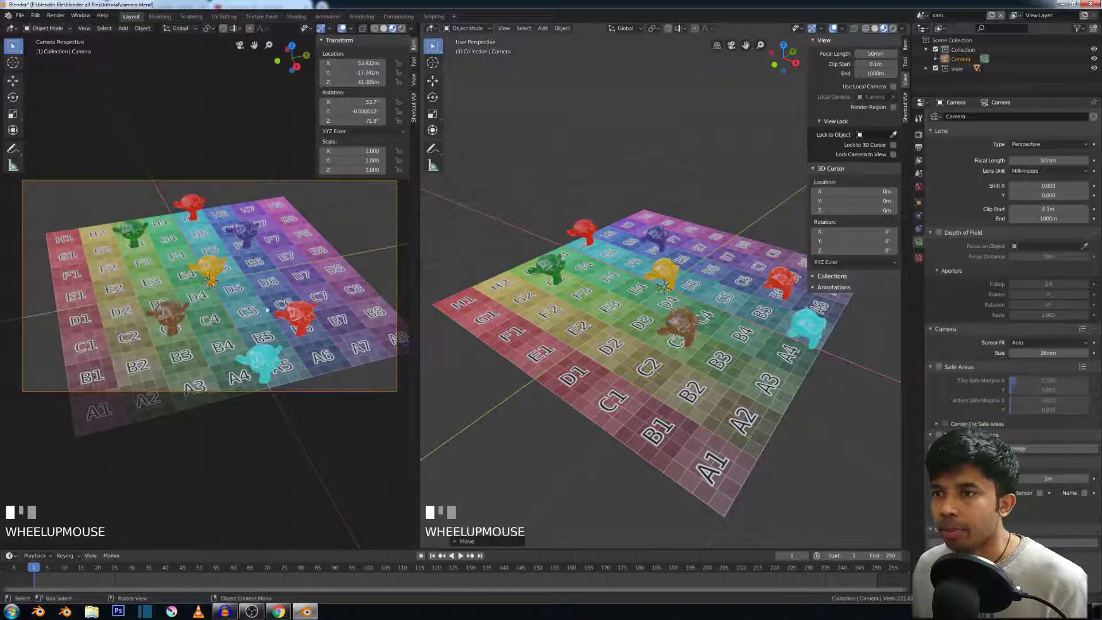
pyautogui.click(84, 28)
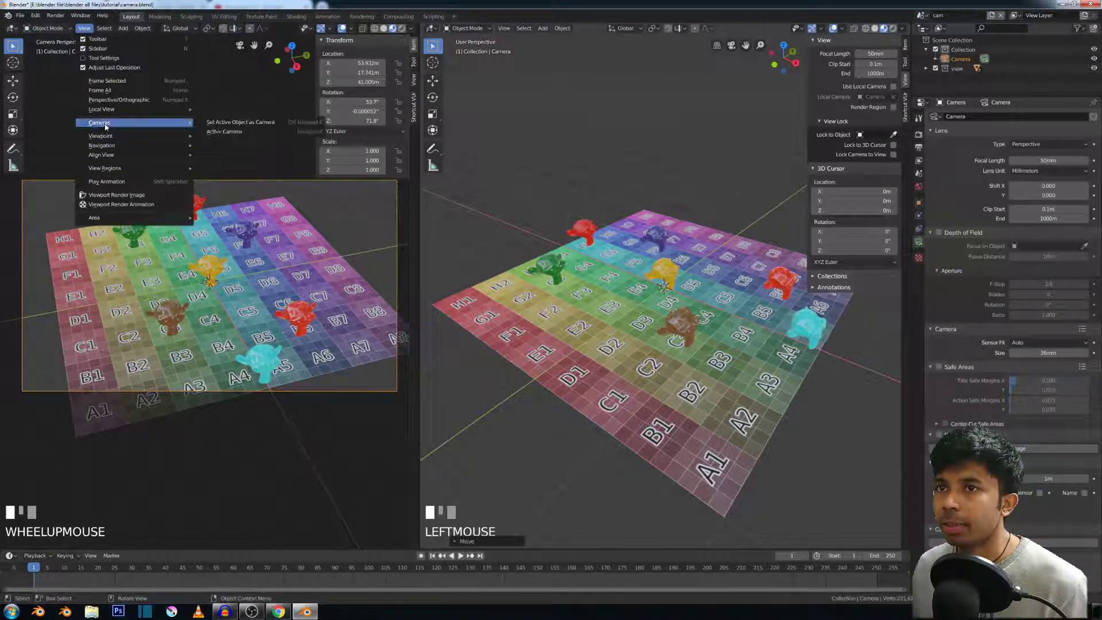
pyautogui.moveTo(111, 138)
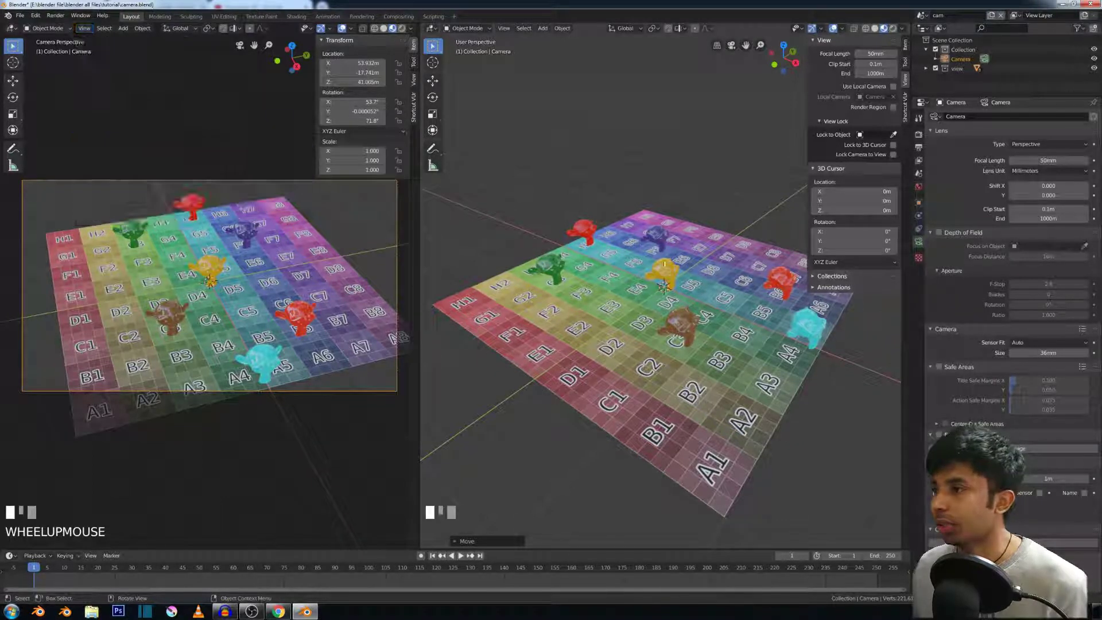
# Frame the camera and the grid in the free perspective view and reduce the camera's focal length to 22 mm
pyautogui.scroll(-3, 696, 222)
pyautogui.moveTo(698, 223); pyautogui.dragTo(617, 257, button='middle')
pyautogui.scroll(-3, 580, 192)
pyautogui.scroll(3, 505, 178)
pyautogui.scroll(-2, 527, 210)
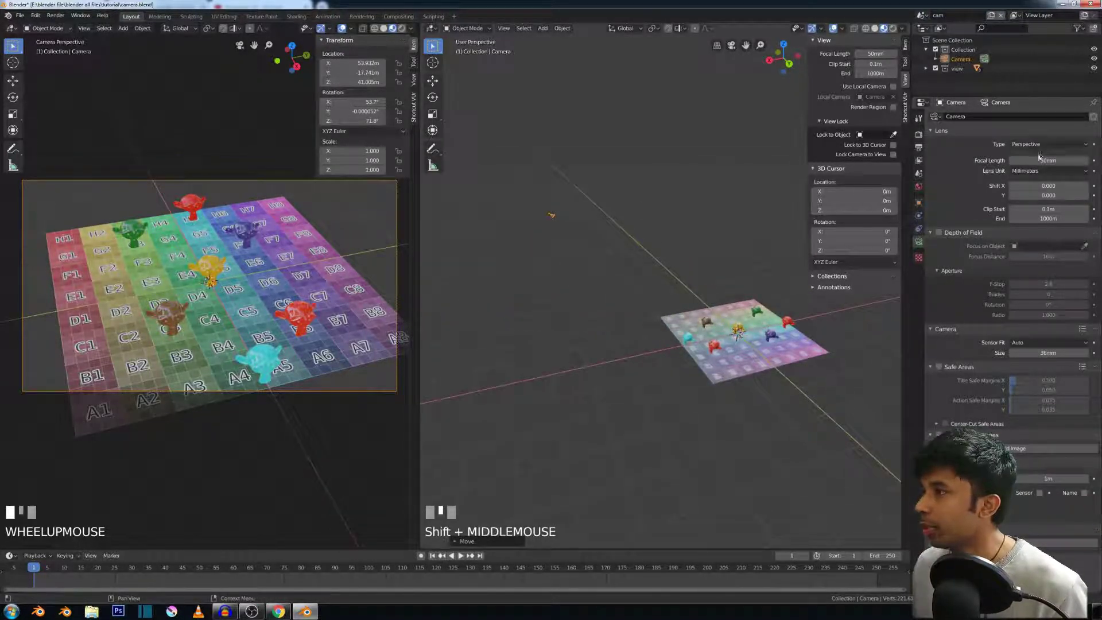
pyautogui.moveTo(1040, 162); pyautogui.dragTo(1002, 162)
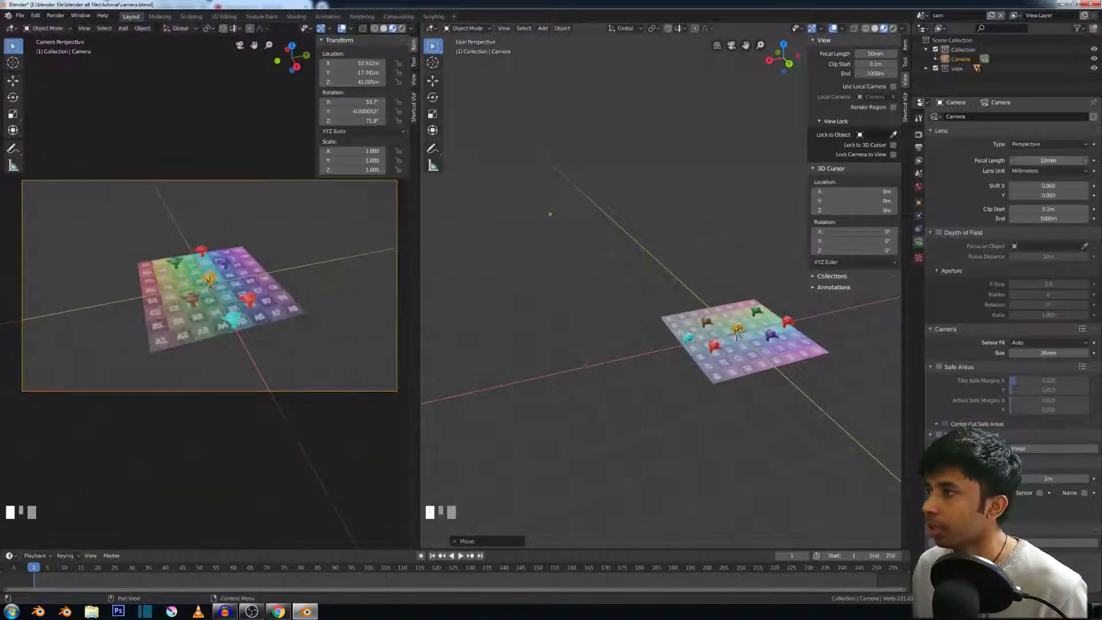
# Change the camera's lens unit to Field of View, try a very wide angle and settle on 37.7°
pyautogui.click(1024, 171)
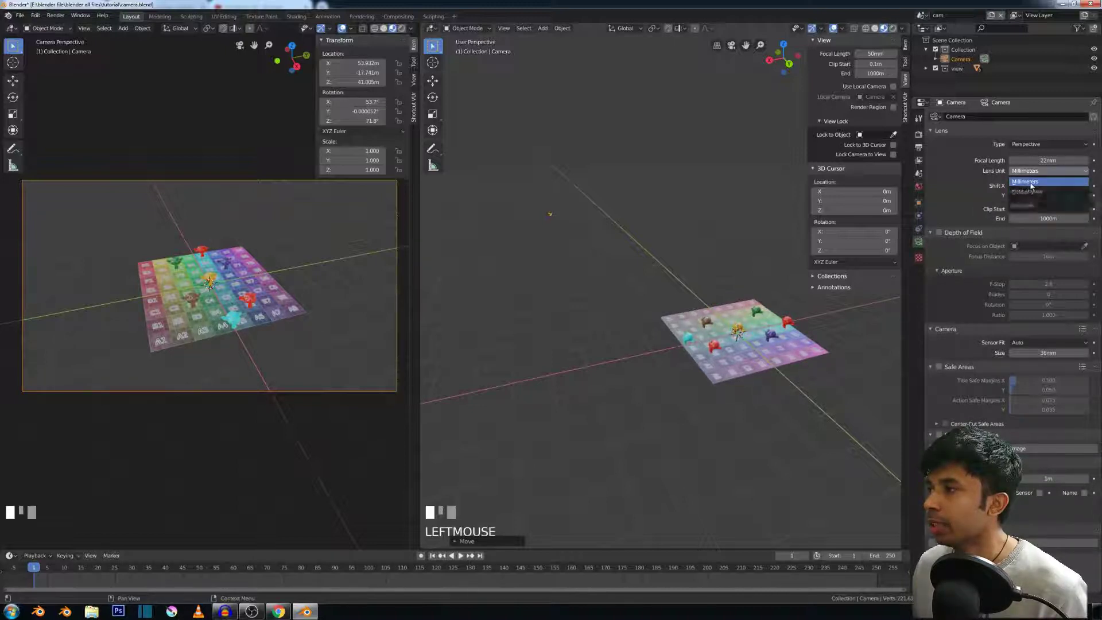
pyautogui.click(1030, 184)
pyautogui.click(1030, 173)
pyautogui.click(1032, 191)
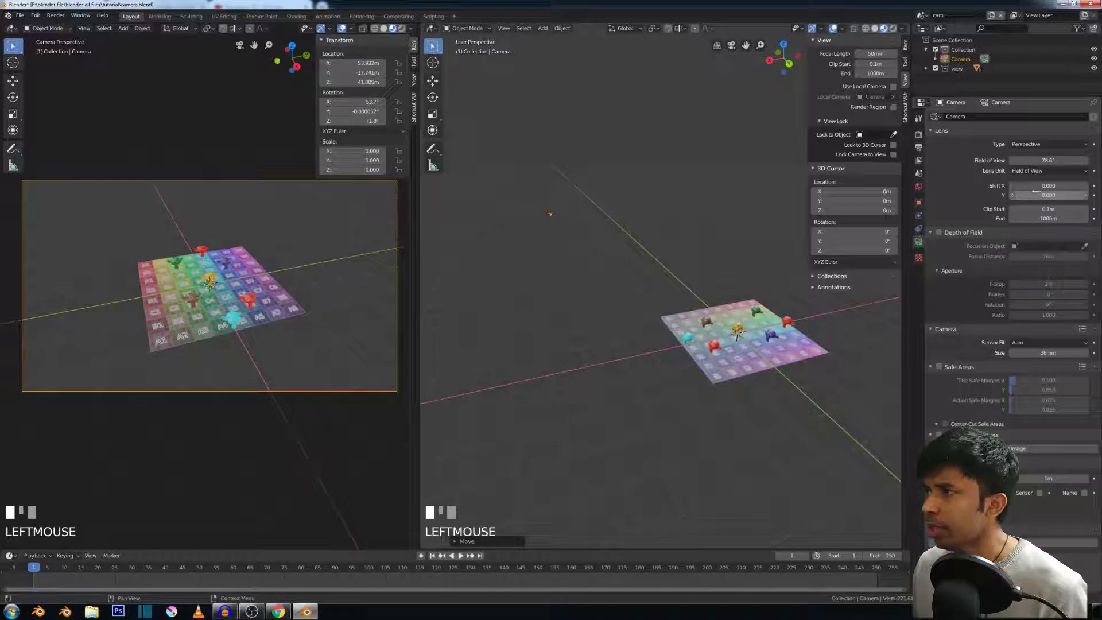
pyautogui.moveTo(1048, 160)
pyautogui.mouseDown()
pyautogui.moveTo(1001, 161)
pyautogui.moveTo(1081, 160)
pyautogui.moveTo(1052, 165)
pyautogui.mouseUp()
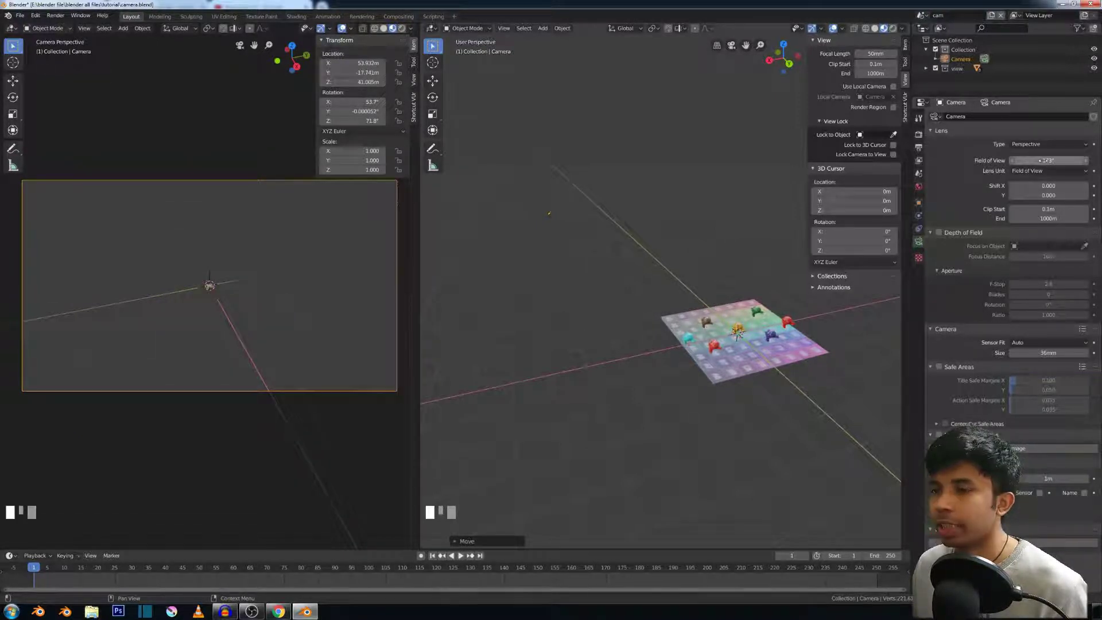
pyautogui.moveTo(1057, 161); pyautogui.dragTo(1007, 161)
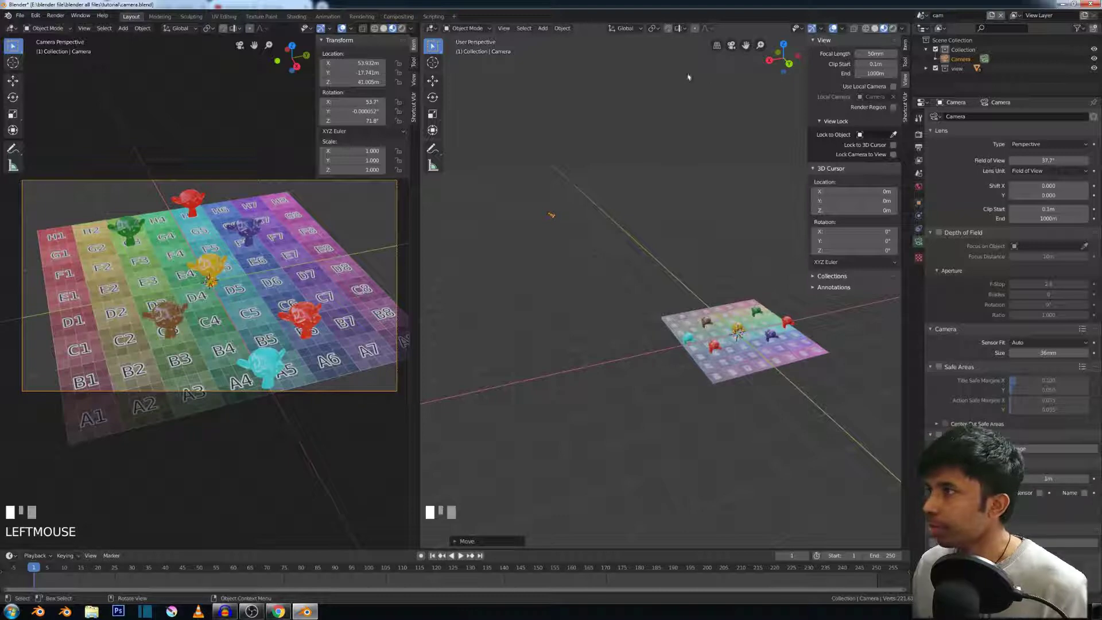
# Set the camera's lens unit back to Millimeters and its focal length to 33 mm
pyautogui.click(1013, 171)
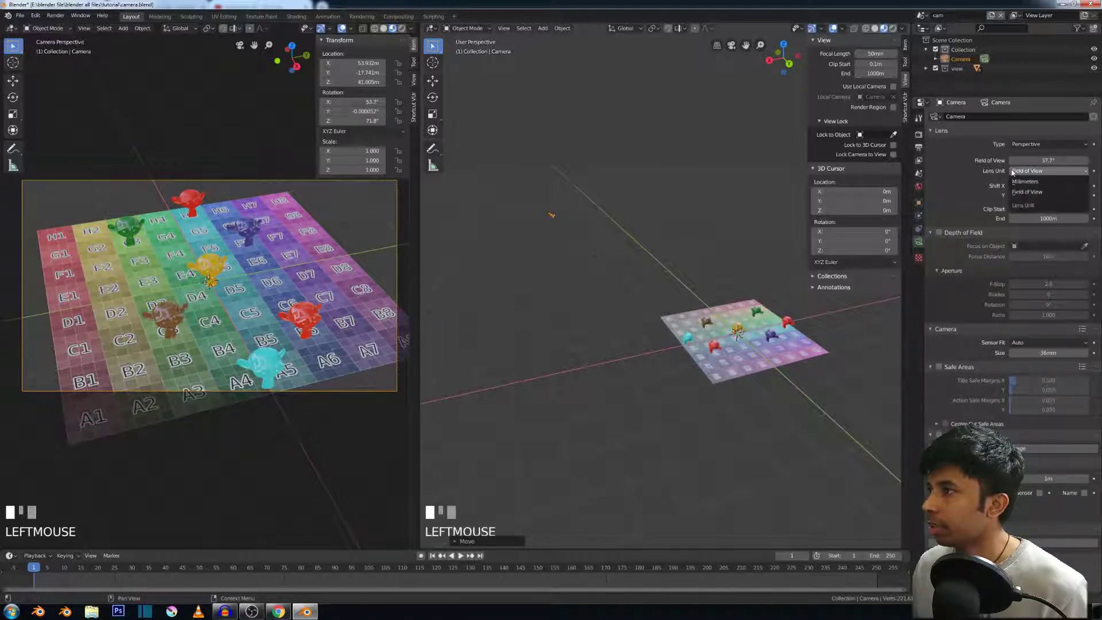
pyautogui.click(1024, 181)
pyautogui.click(1025, 162)
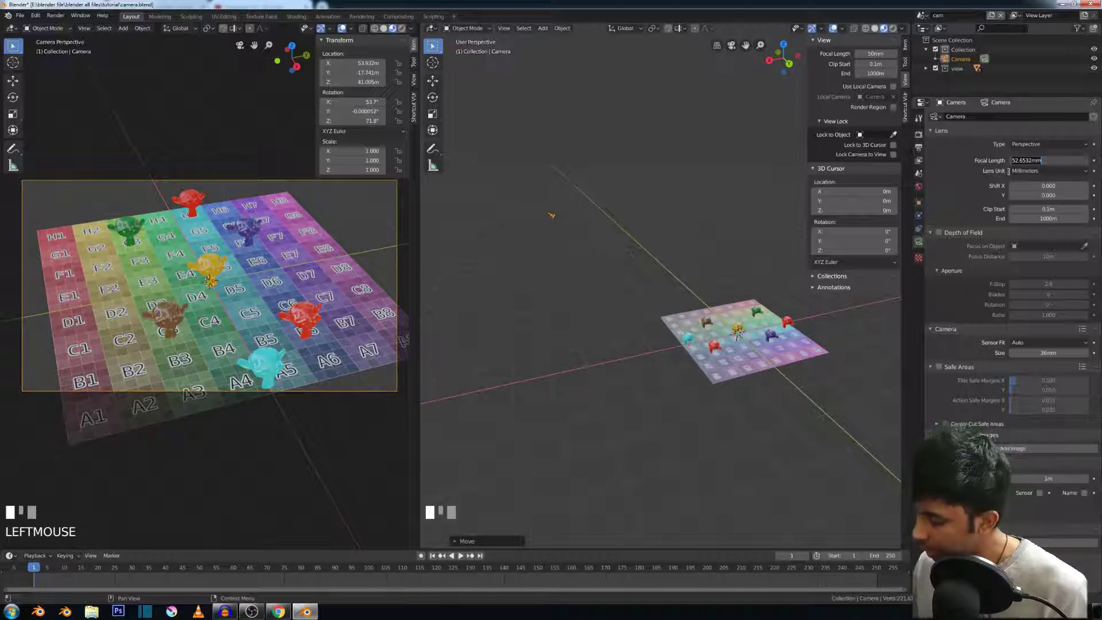
pyautogui.write('33')
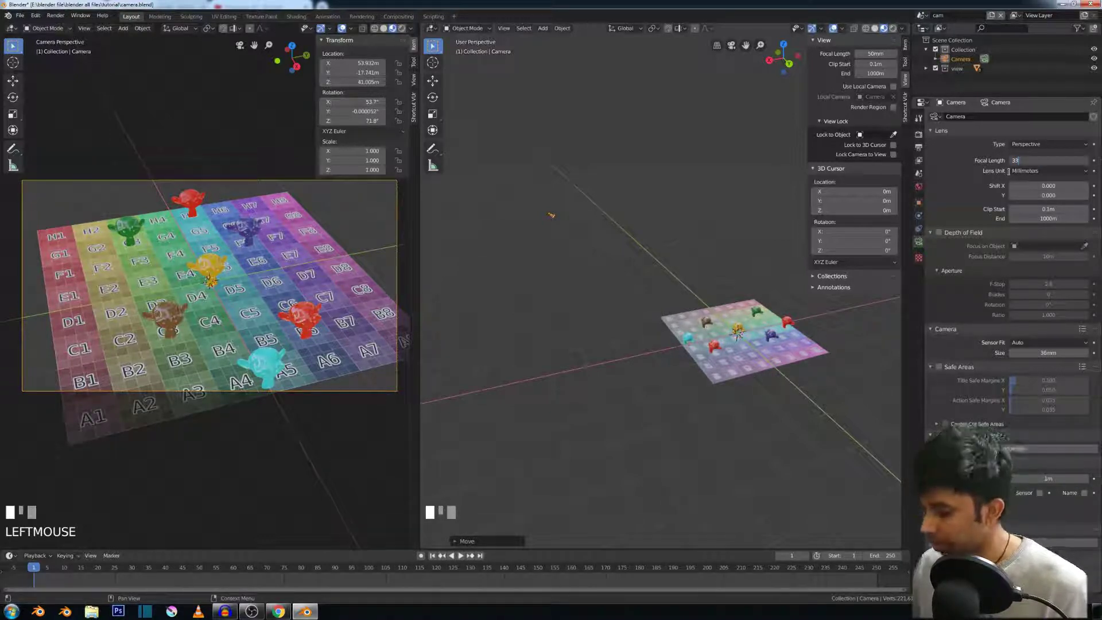
pyautogui.press('Return')
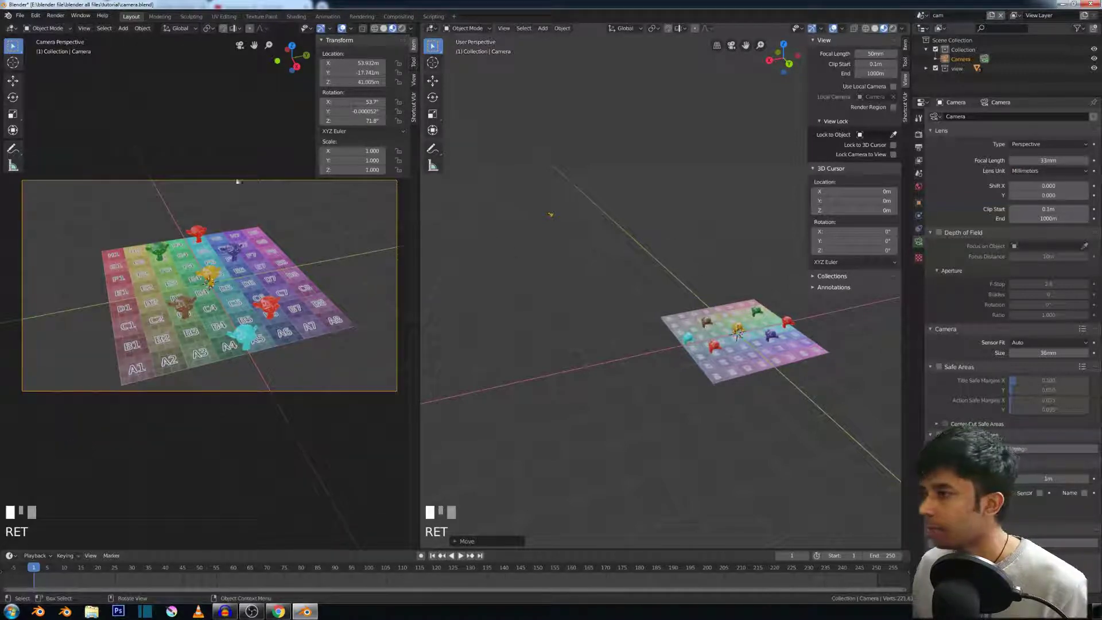
# Set the camera's horizontal lens shift (Shift X) to 1.940
pyautogui.scroll(-4, 568, 241)
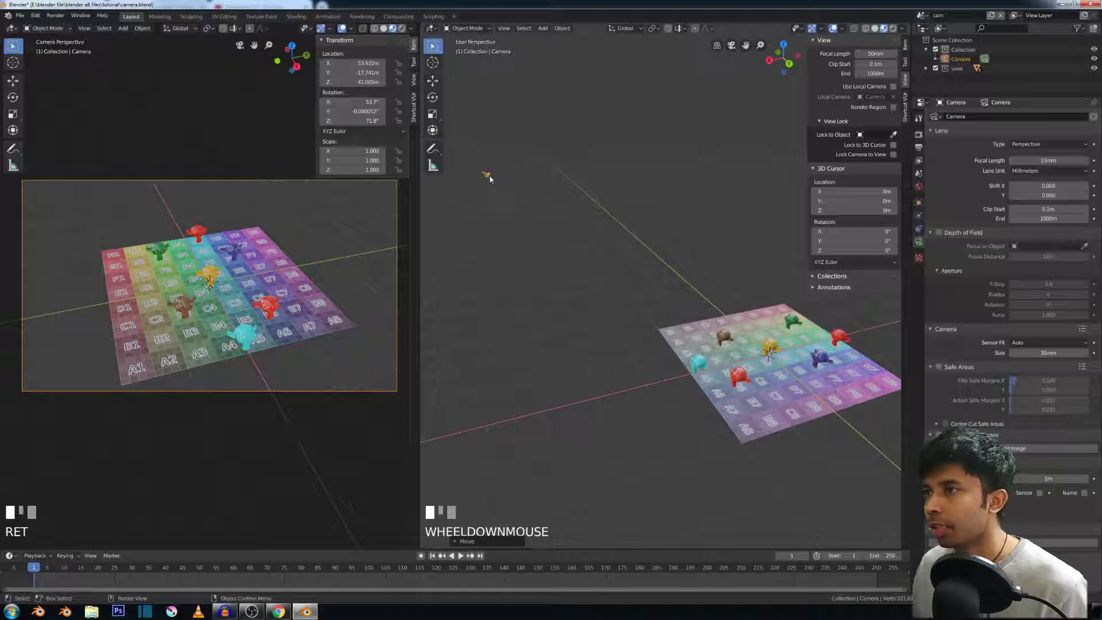
pyautogui.scroll(-1, 382, 255)
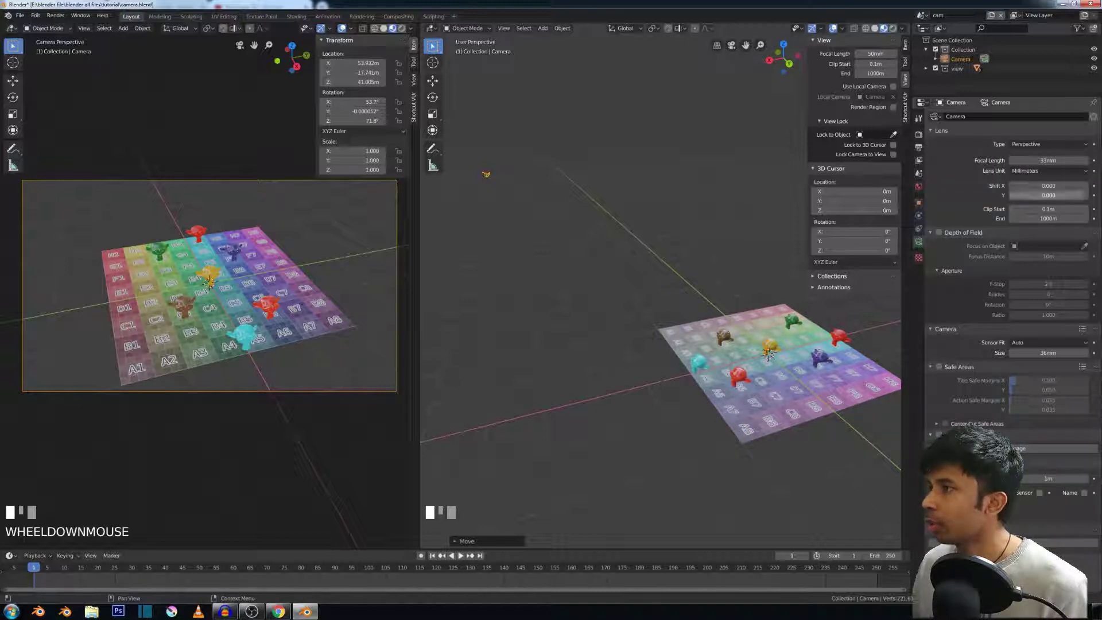
pyautogui.moveTo(1032, 185); pyautogui.dragTo(1072, 185)
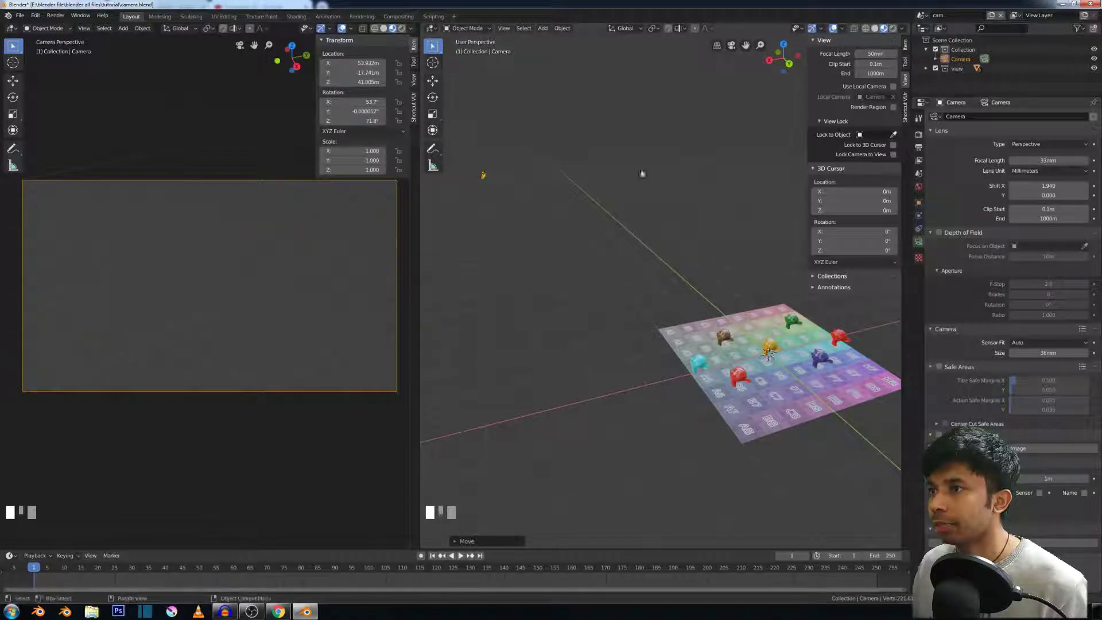
# Set the camera's lens shift to 2.000 on X and -0.460 on Y
pyautogui.scroll(5, 475, 175)
pyautogui.keyDown('shift'); pyautogui.moveTo(475, 172); pyautogui.dragTo(669, 201, button='middle'); pyautogui.keyUp('shift')
pyautogui.moveTo(598, 189); pyautogui.dragTo(517, 180, button='middle')
pyautogui.scroll(3, 595, 196)
pyautogui.keyDown('shift'); pyautogui.moveTo(595, 197); pyautogui.dragTo(611, 264, button='middle'); pyautogui.keyUp('shift')
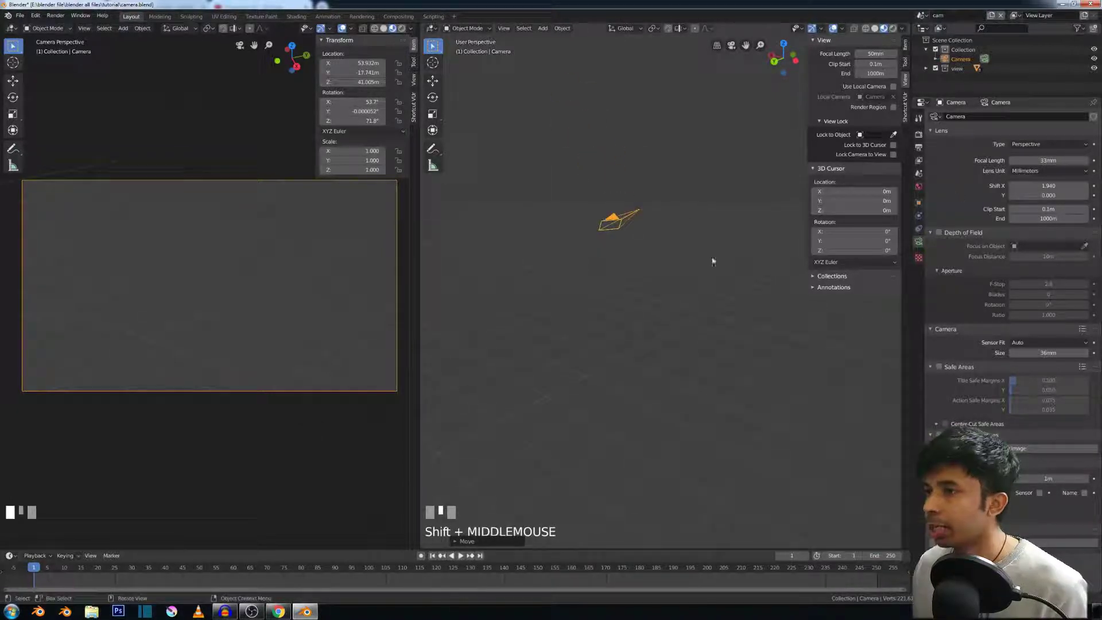
pyautogui.moveTo(1048, 195)
pyautogui.mouseDown()
pyautogui.moveTo(941, 195)
pyautogui.moveTo(1047, 185)
pyautogui.mouseUp()
pyautogui.click(1030, 185)
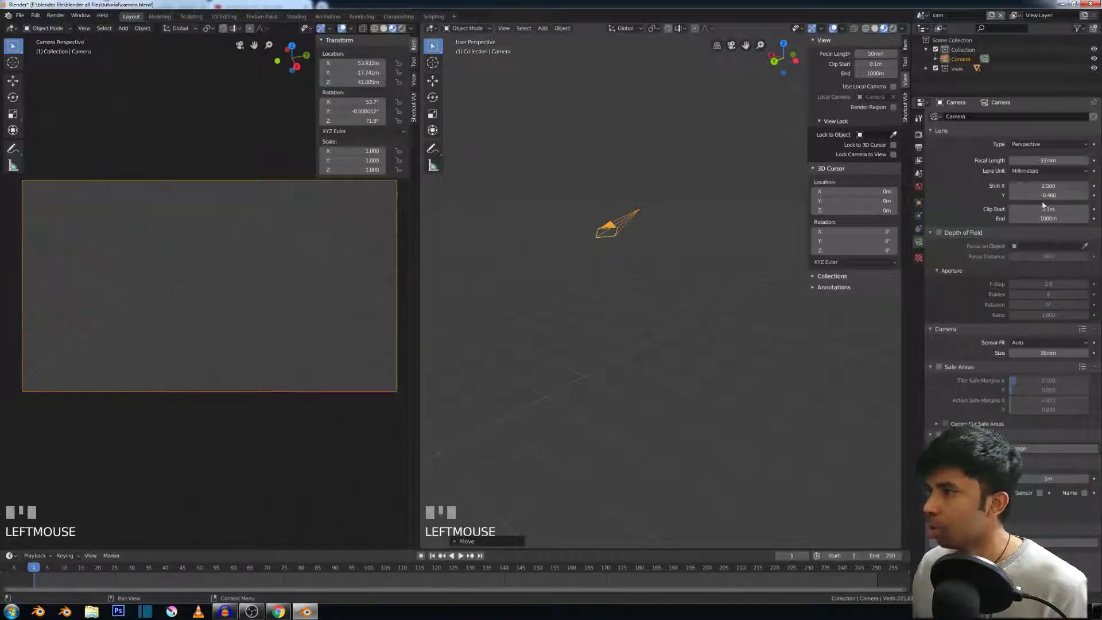
# Reset the camera's horizontal and vertical lens shift (Shift X and Y) to 0
pyautogui.press('Return')
pyautogui.click(1027, 196)
pyautogui.click(1041, 190)
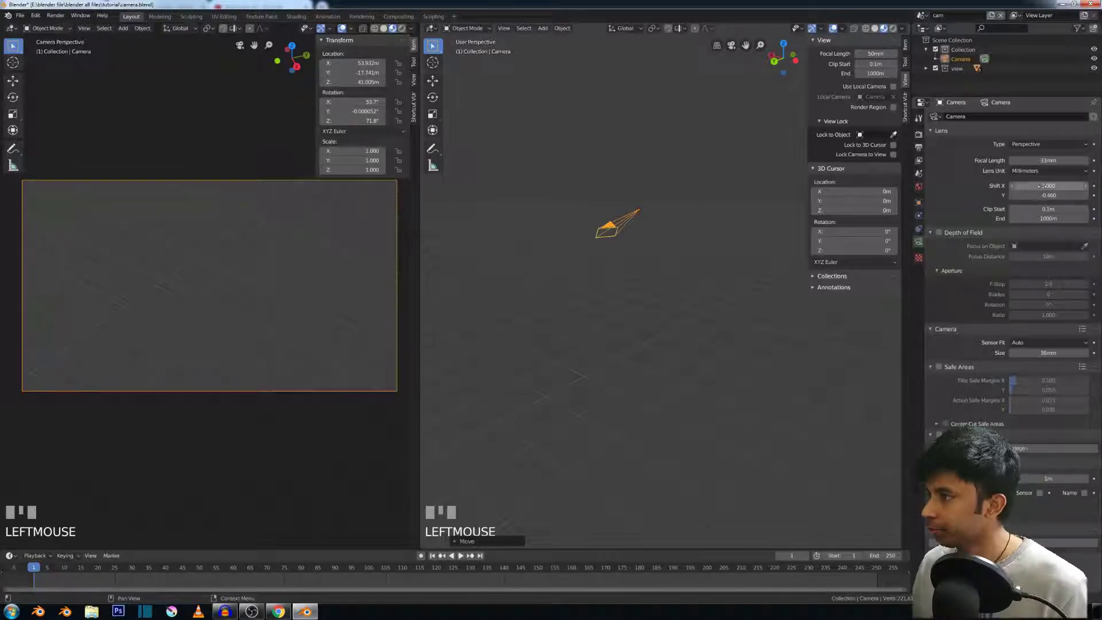
pyautogui.press('KP_0')
pyautogui.click(1037, 185)
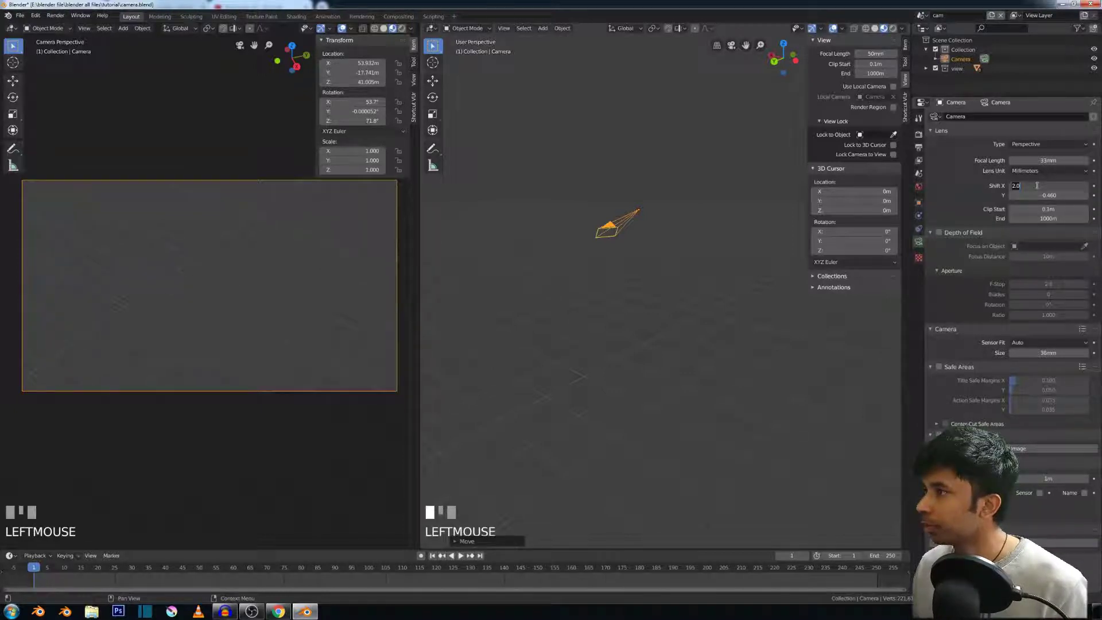
pyautogui.write('0')
pyautogui.click(1037, 196)
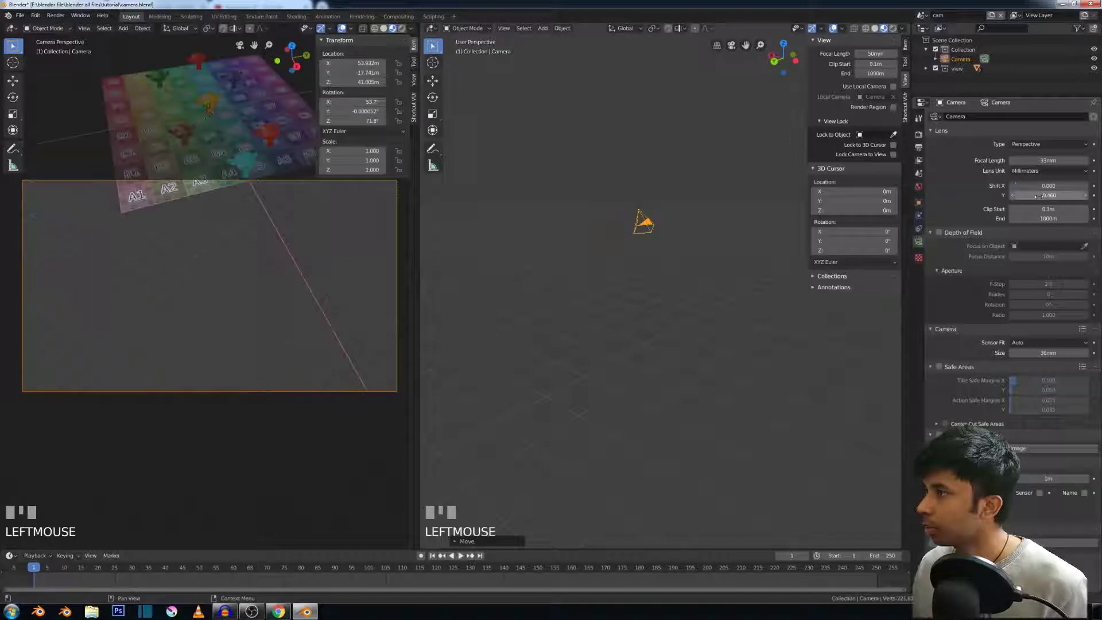
pyautogui.click(1037, 196)
pyautogui.write('0')
pyautogui.click(960, 200)
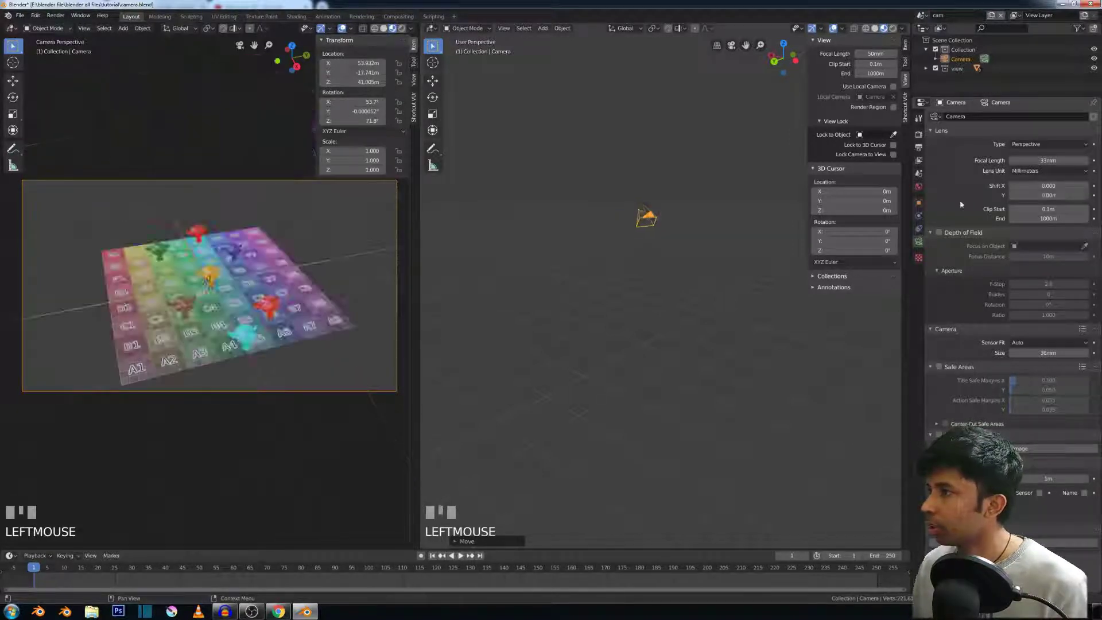
# Set the camera's Clip End distance to 10 m
pyautogui.scroll(-2, 627, 226)
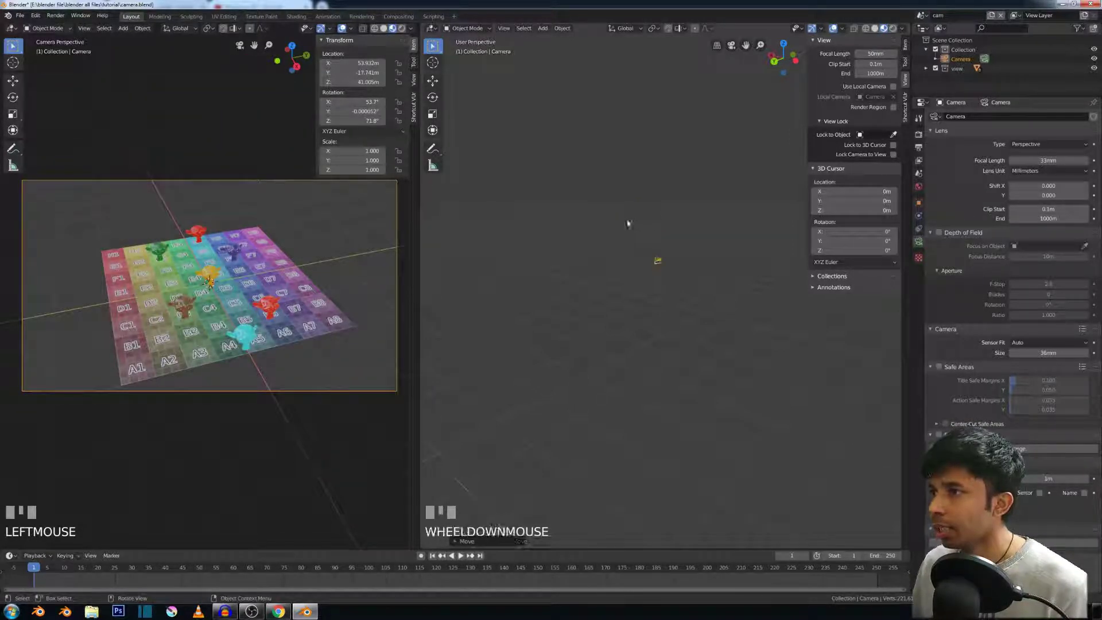
pyautogui.moveTo(627, 226); pyautogui.dragTo(990, 233, button='middle')
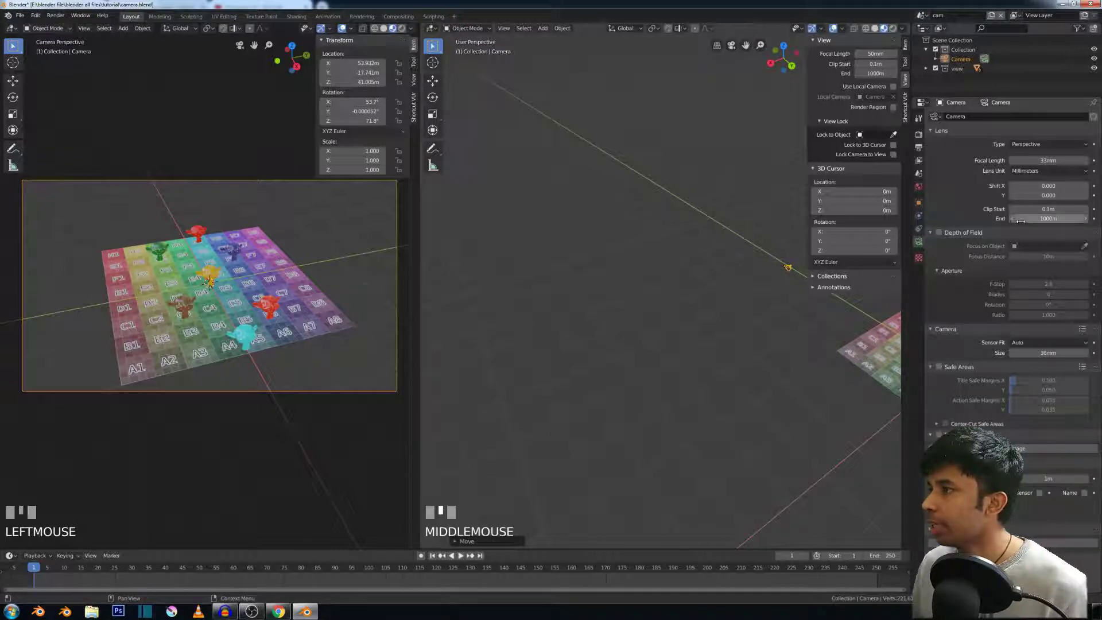
pyautogui.moveTo(700, 224); pyautogui.dragTo(600, 248, button='middle')
pyautogui.scroll(2, 764, 220)
pyautogui.moveTo(659, 214); pyautogui.dragTo(658, 186, button='middle')
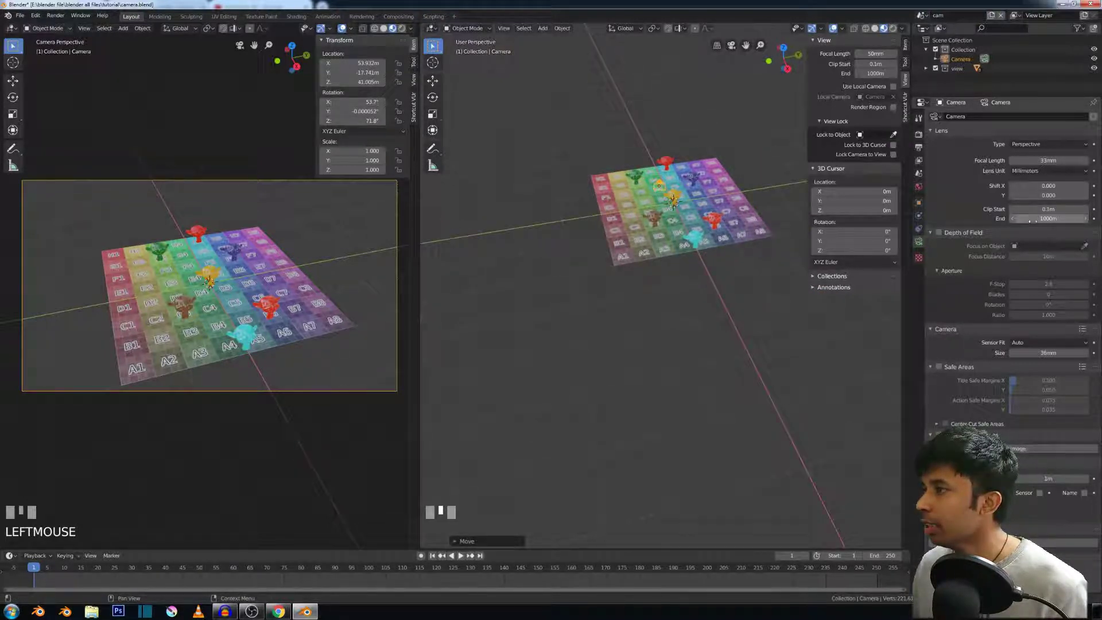
pyautogui.click(1034, 219)
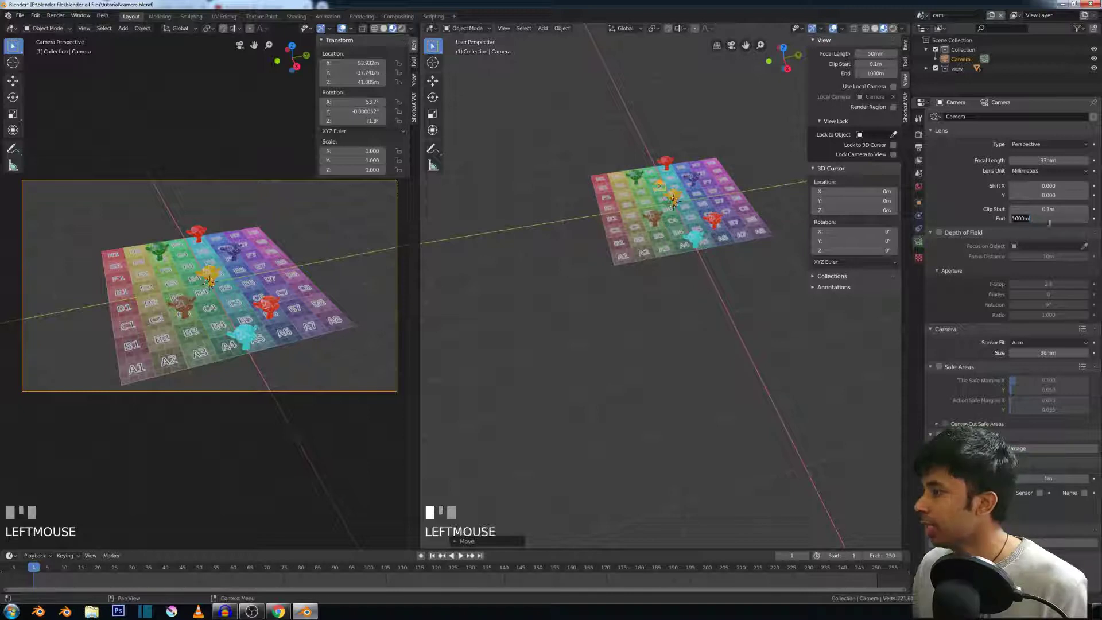
pyautogui.write('10')
pyautogui.press('Return')
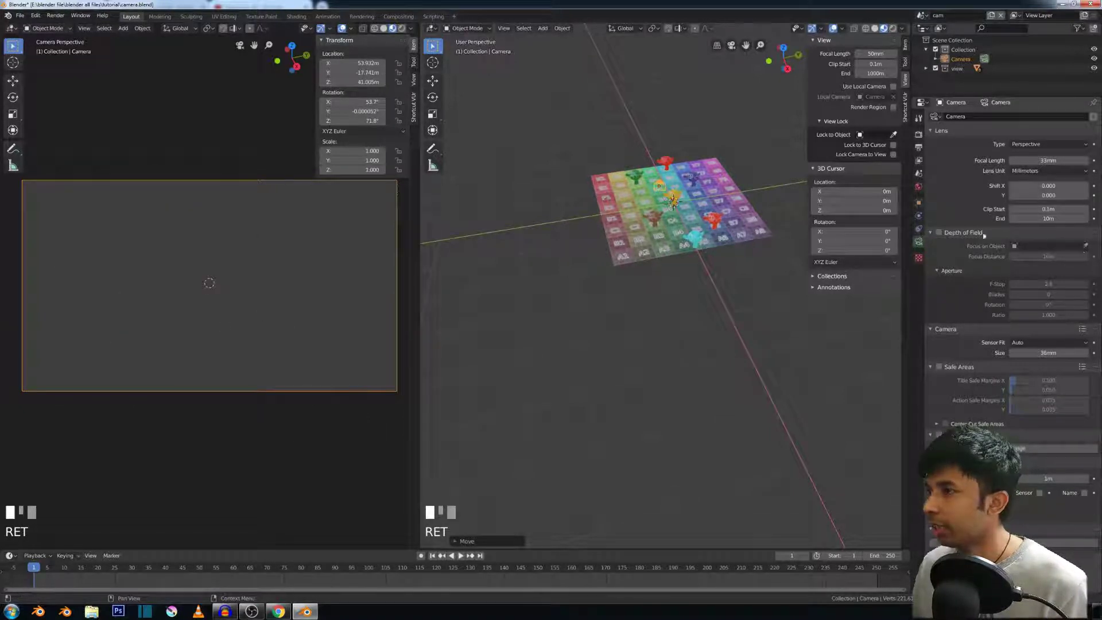
# Extend the camera's Clip End distance and set it to 1000 m
pyautogui.moveTo(452, 319); pyautogui.dragTo(627, 188, button='middle')
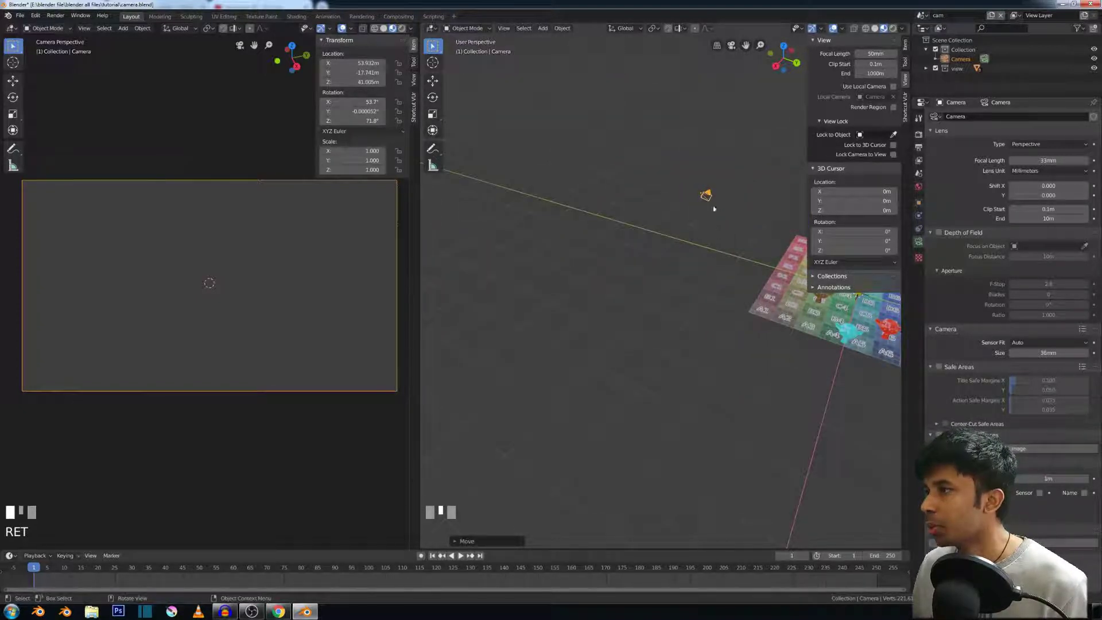
pyautogui.moveTo(1031, 218); pyautogui.dragTo(1083, 218)
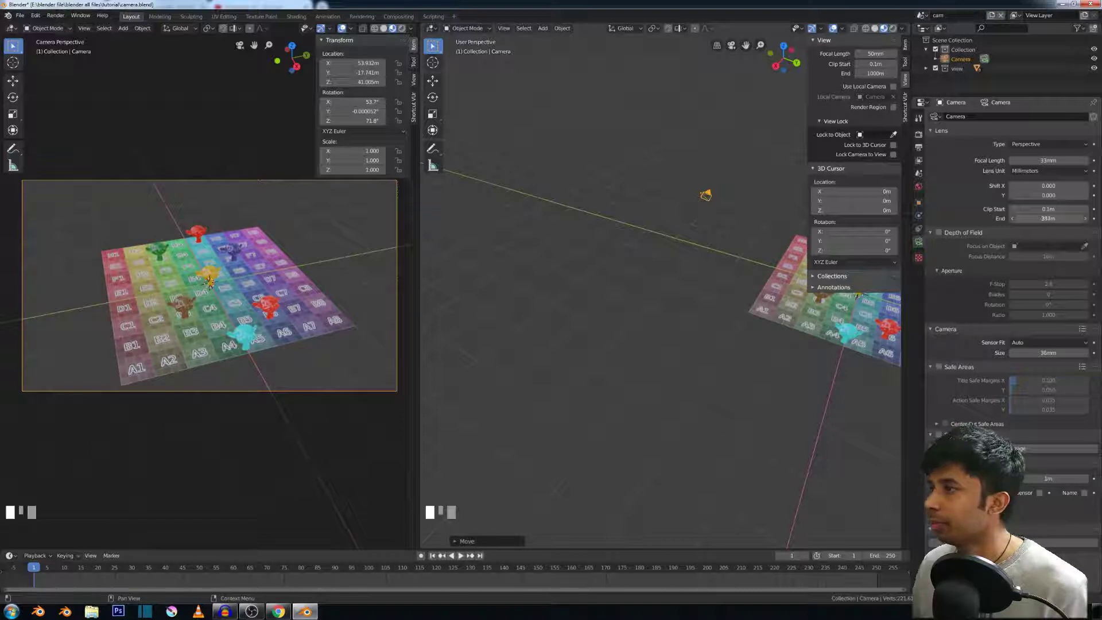
pyautogui.click(1027, 218)
pyautogui.write('1000')
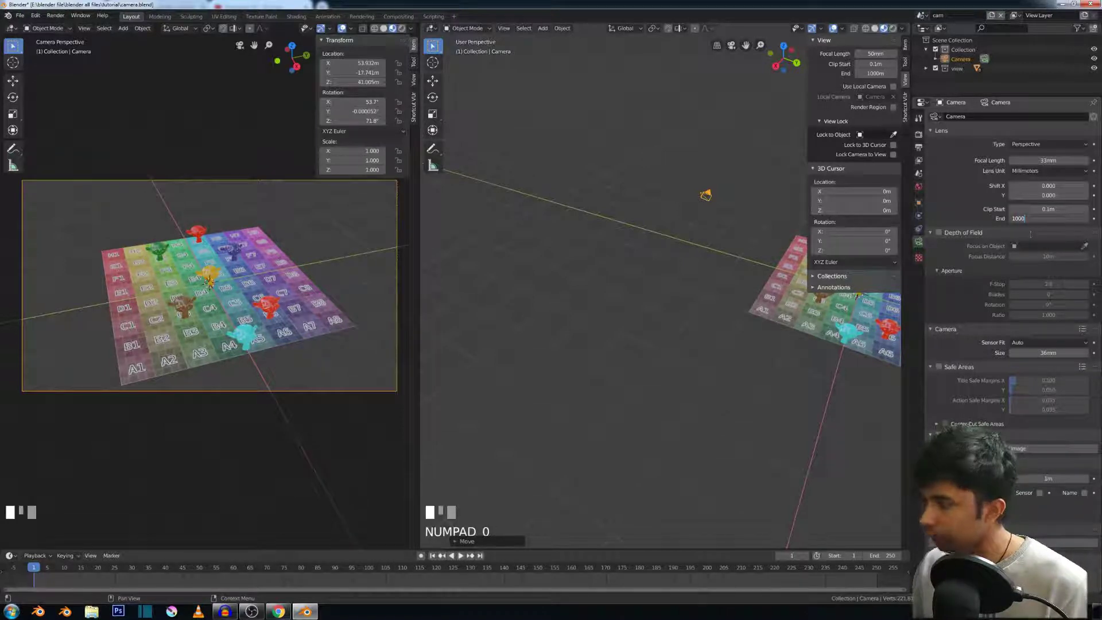
pyautogui.press('Return')
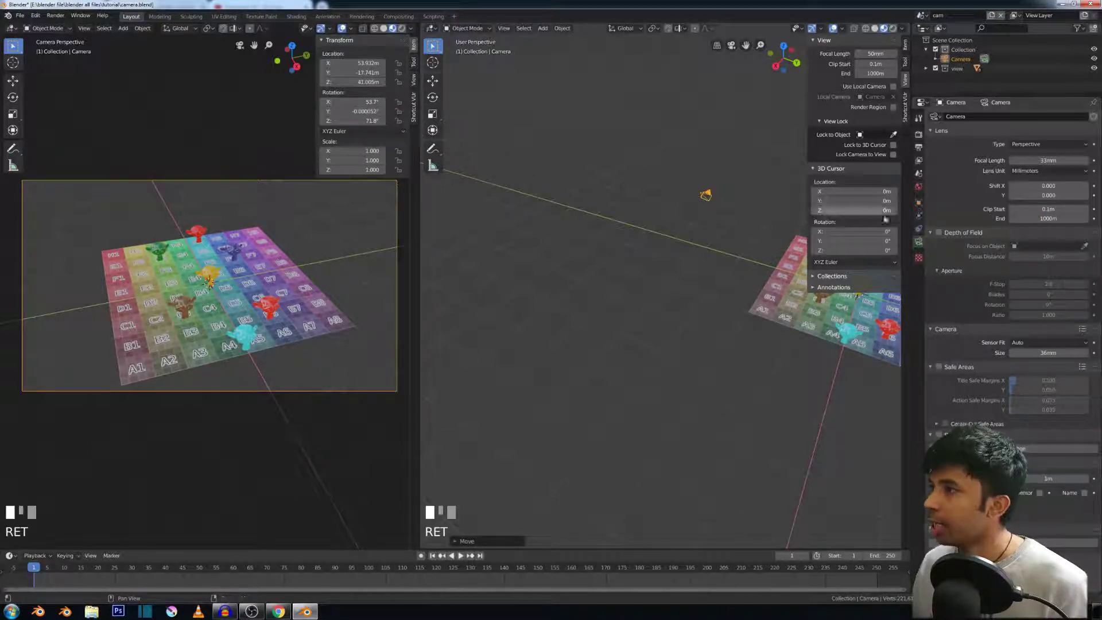
# Enable the camera's Depth of Field and display its limits line with the focus marker in the viewport
pyautogui.click(940, 233)
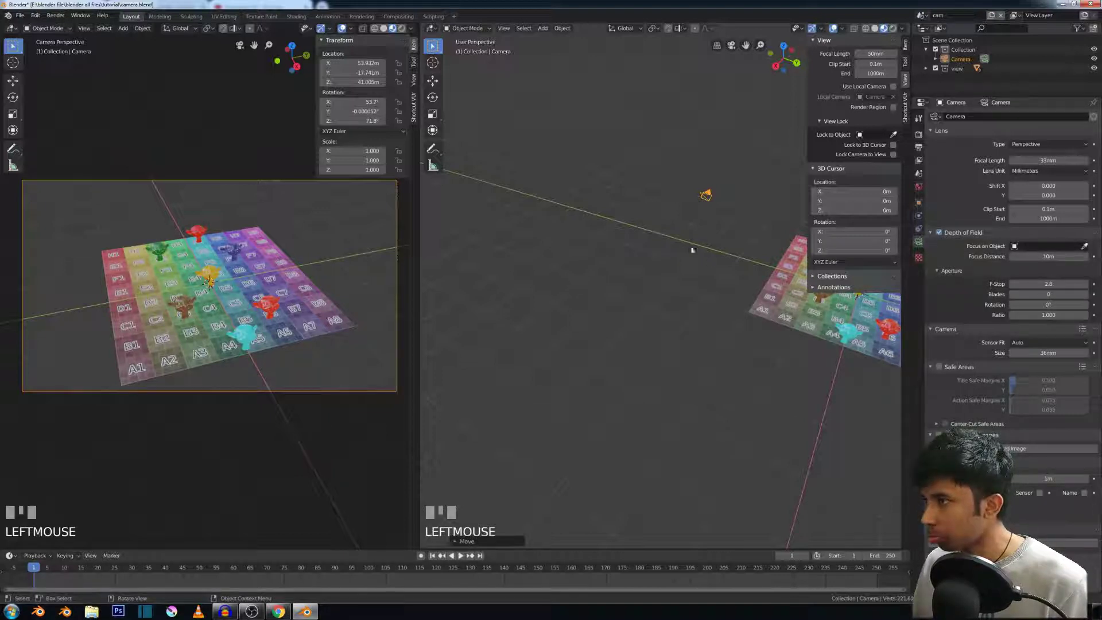
pyautogui.keyDown('shift'); pyautogui.moveTo(729, 261); pyautogui.dragTo(580, 263, button='middle'); pyautogui.keyUp('shift')
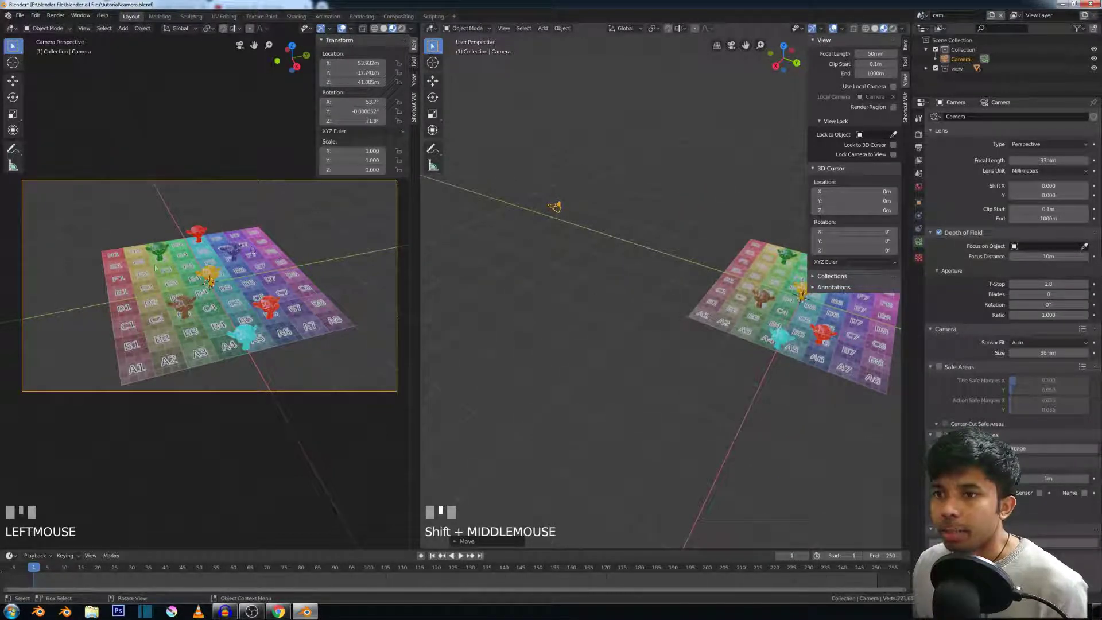
pyautogui.scroll(4, 207, 287)
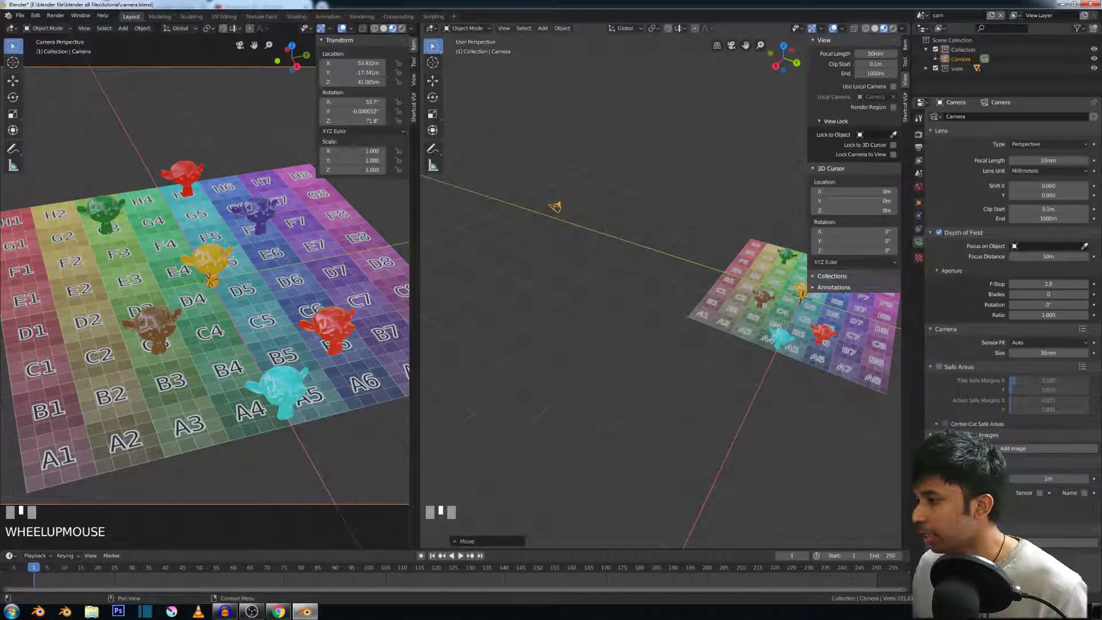
pyautogui.click(950, 493)
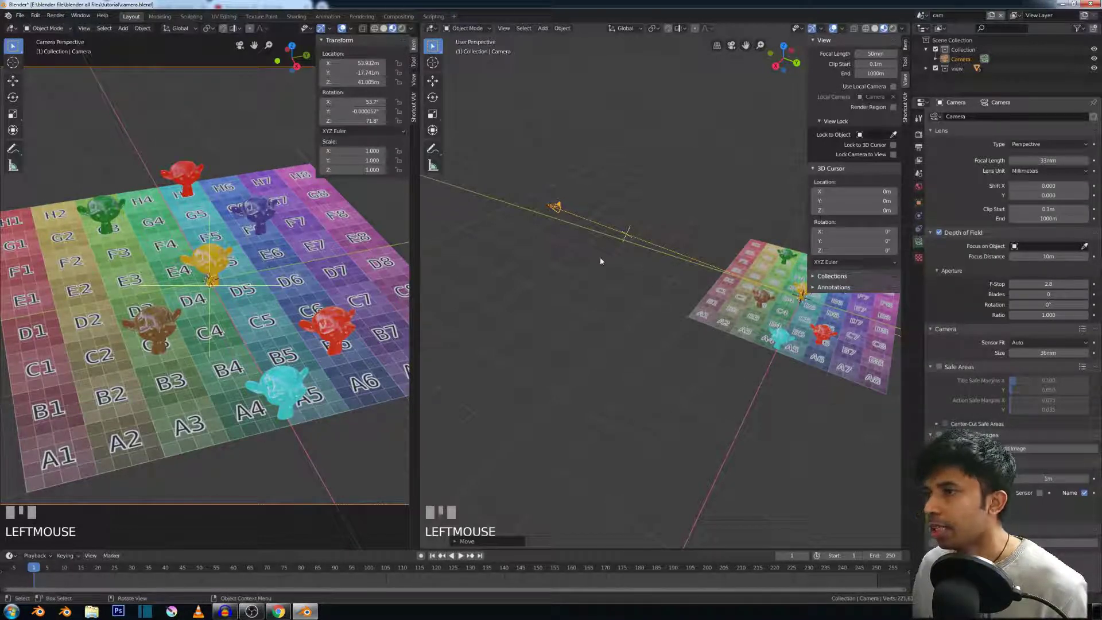
# Examine the camera's limits line and focus-distance cross relative to the monkey-head grid from several angles
pyautogui.scroll(-1, 551, 222)
pyautogui.moveTo(551, 223); pyautogui.dragTo(681, 247, button='middle')
pyautogui.scroll(2, 681, 247)
pyautogui.scroll(-2, 598, 365)
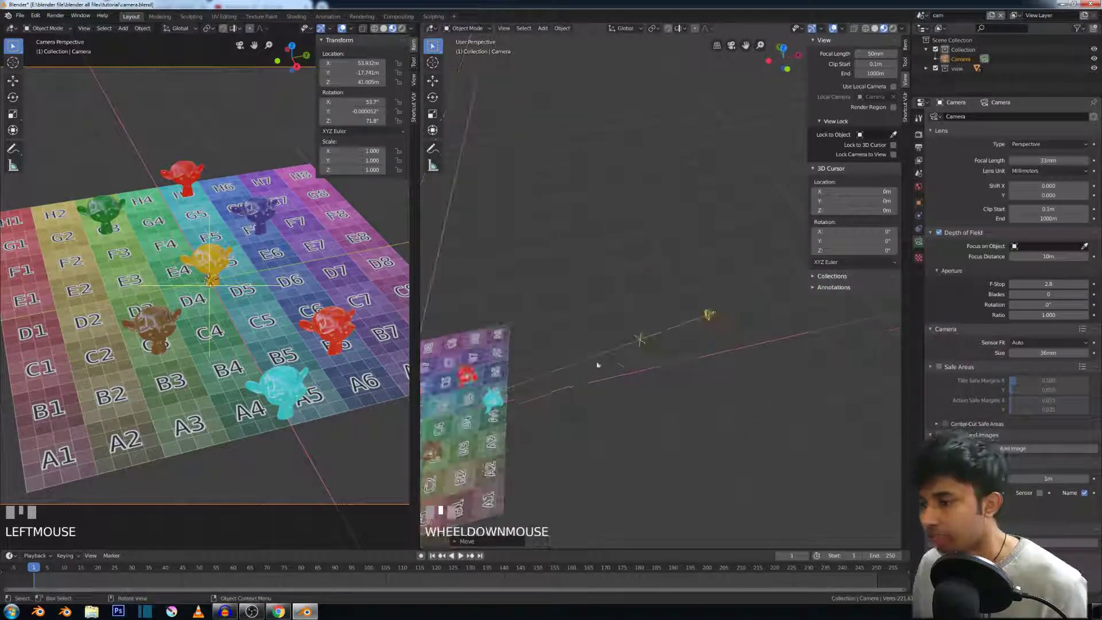
pyautogui.keyDown('shift'); pyautogui.moveTo(568, 373); pyautogui.dragTo(627, 308, button='middle'); pyautogui.keyUp('shift')
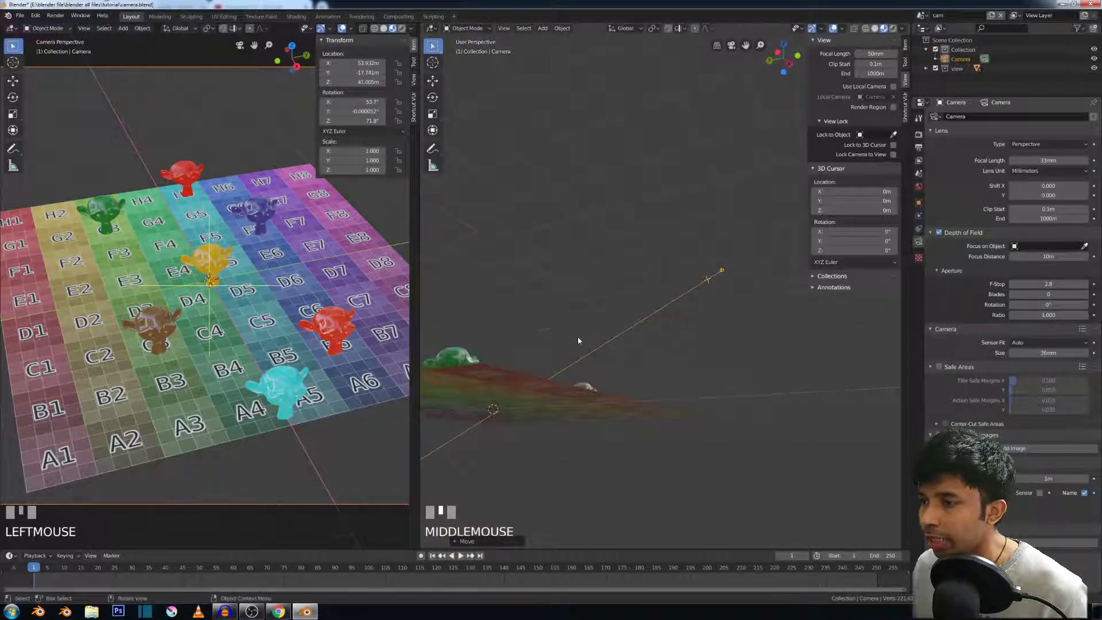
pyautogui.scroll(-3, 509, 374)
pyautogui.moveTo(508, 374); pyautogui.dragTo(453, 381, button='middle')
pyautogui.scroll(2, 578, 338)
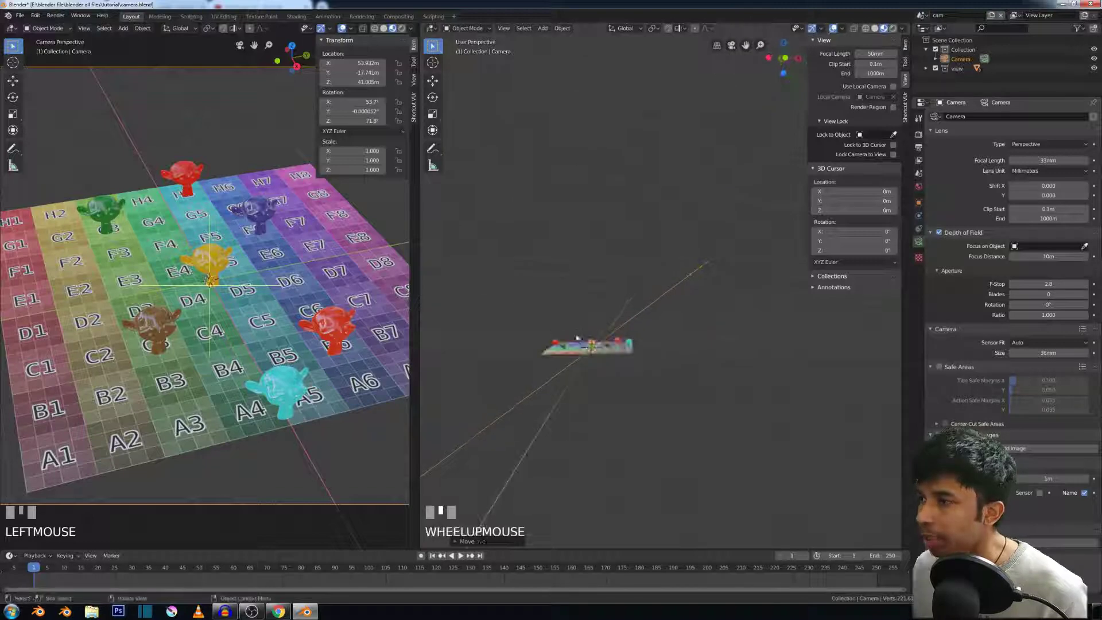
pyautogui.scroll(4, 686, 291)
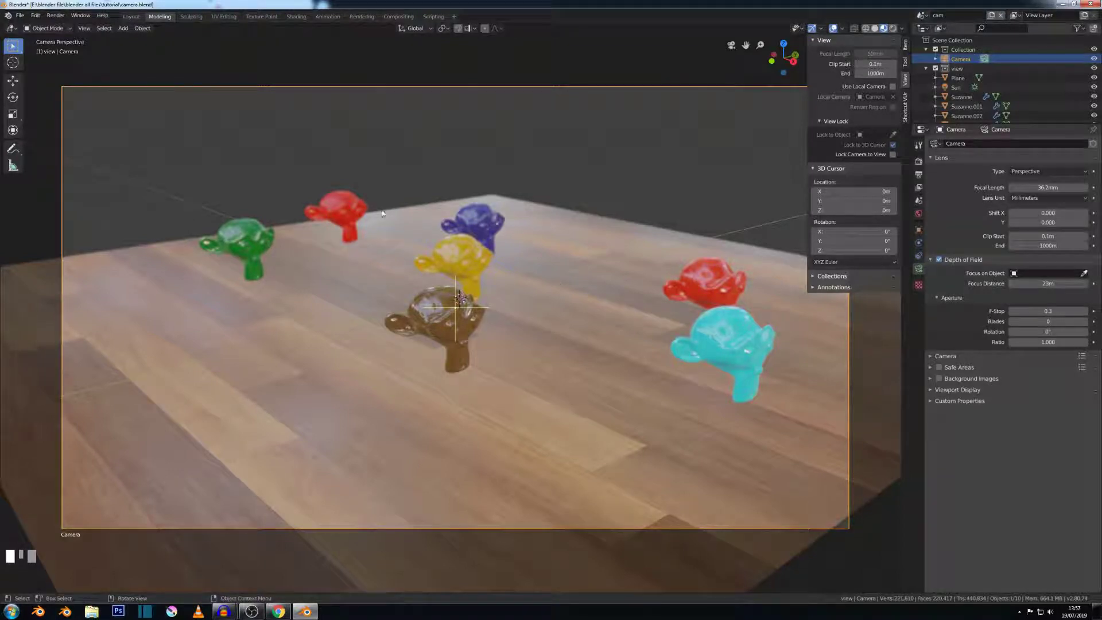
# Examine the monkey heads on the wooden floor through the camera, comparing the focus cross with the blurred areas
pyautogui.scroll(4, 367, 207)
pyautogui.scroll(-2, 366, 208)
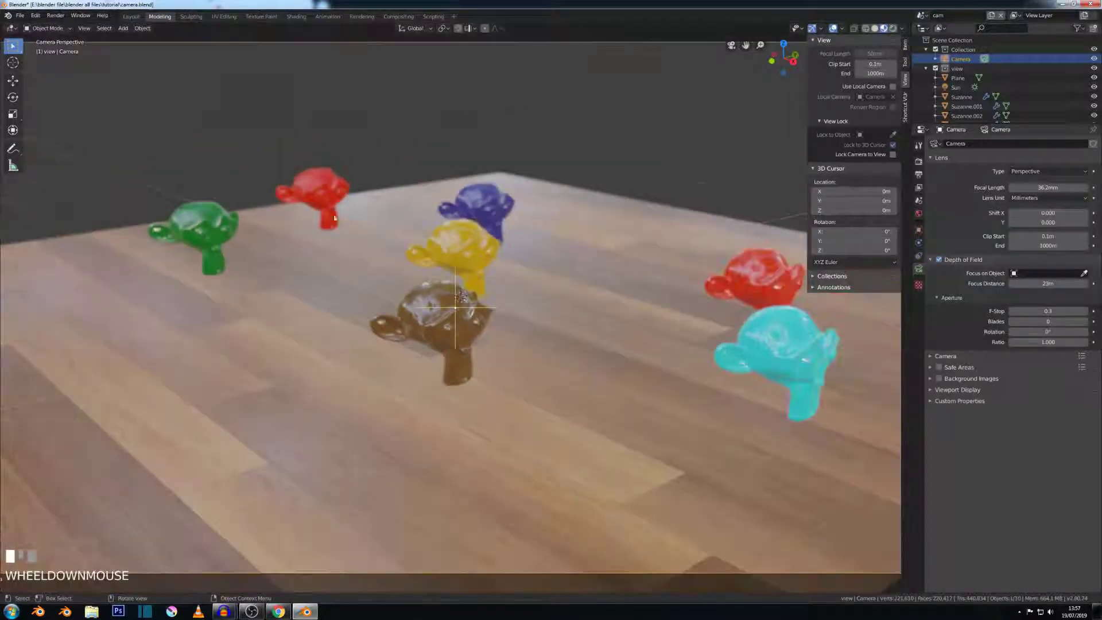
pyautogui.scroll(-2, 345, 135)
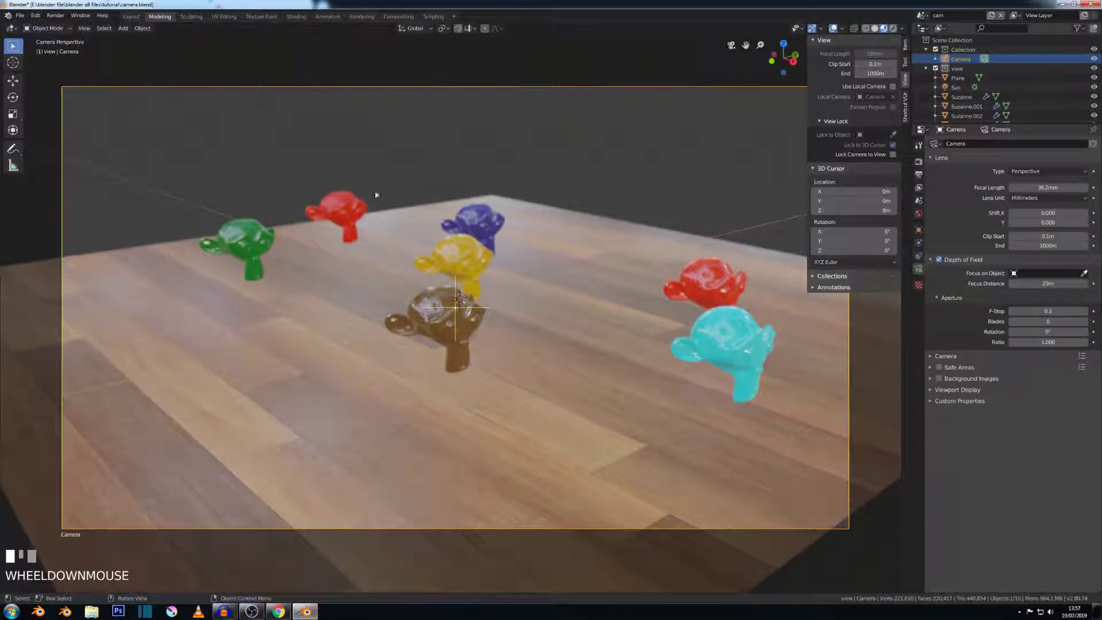
pyautogui.scroll(-2, 356, 166)
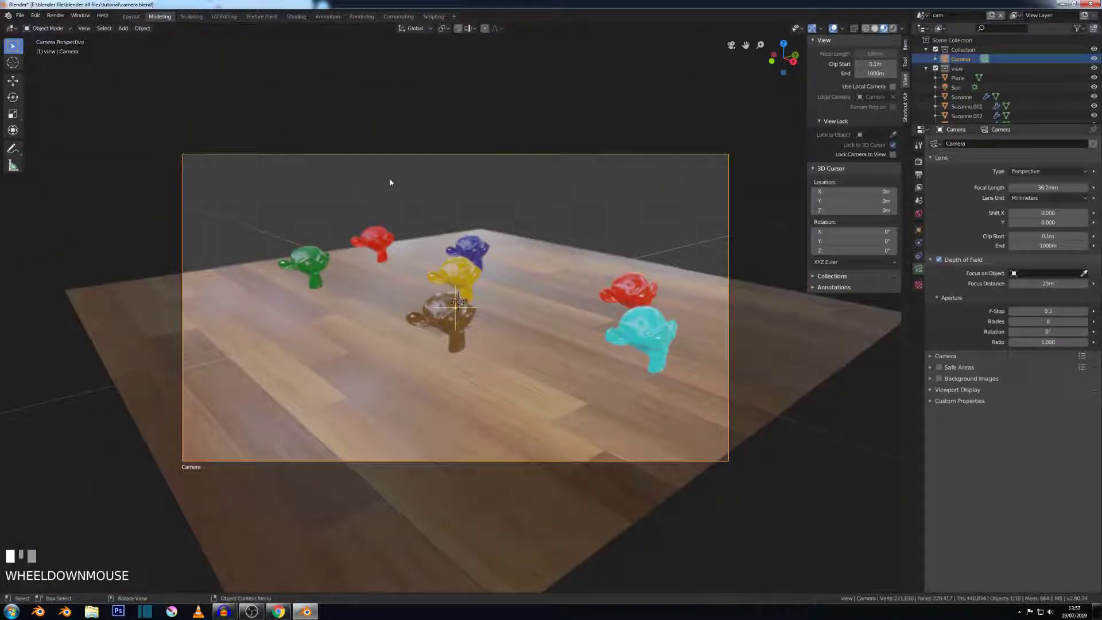
pyautogui.scroll(3, 388, 181)
pyautogui.scroll(-2, 402, 181)
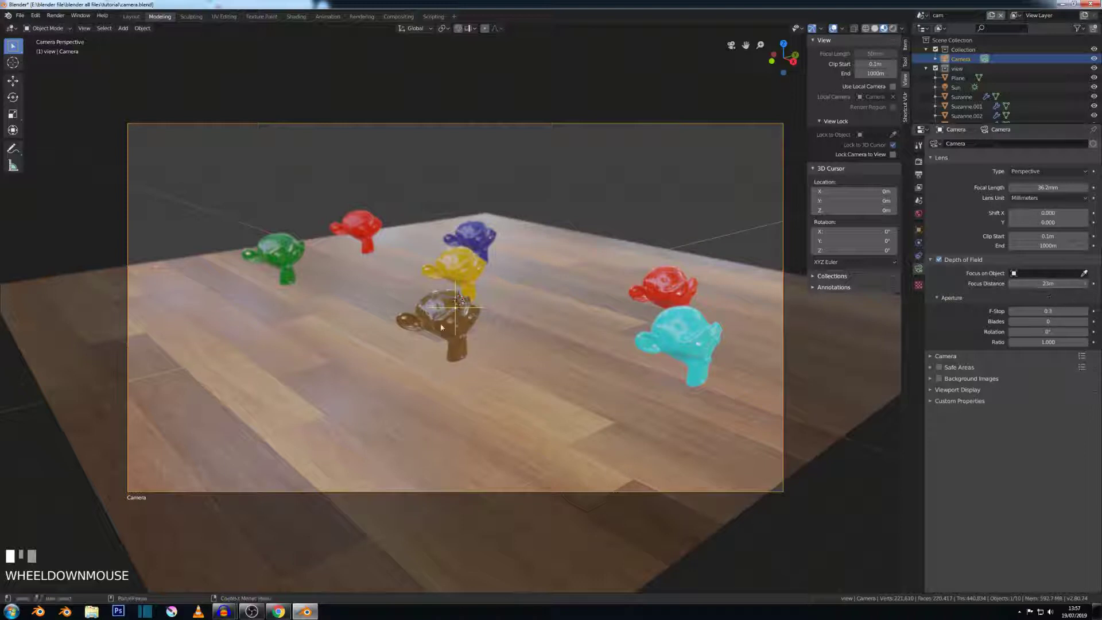
pyautogui.scroll(4, 414, 308)
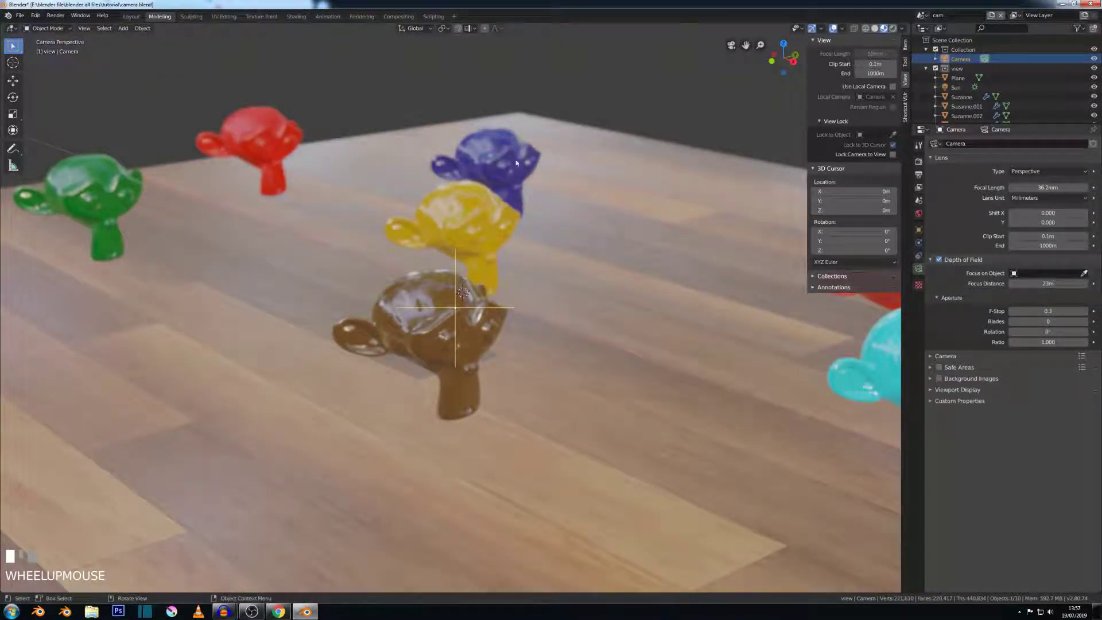
# Render the wooden-floor monkey-head scene as a still image and close the render result
pyautogui.click(74, 17)
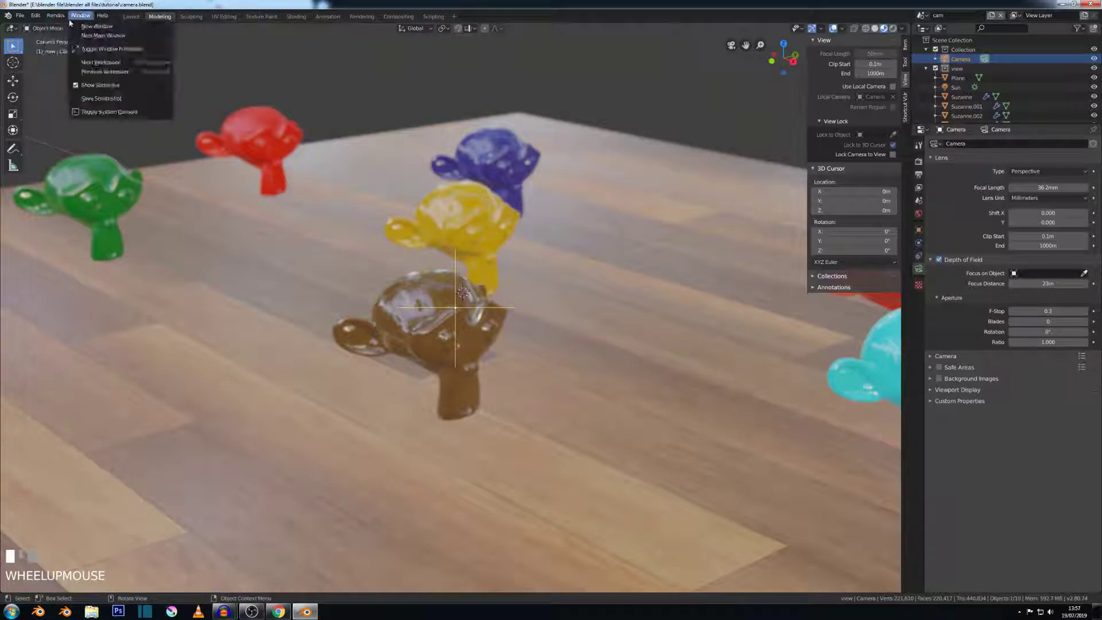
pyautogui.click(80, 26)
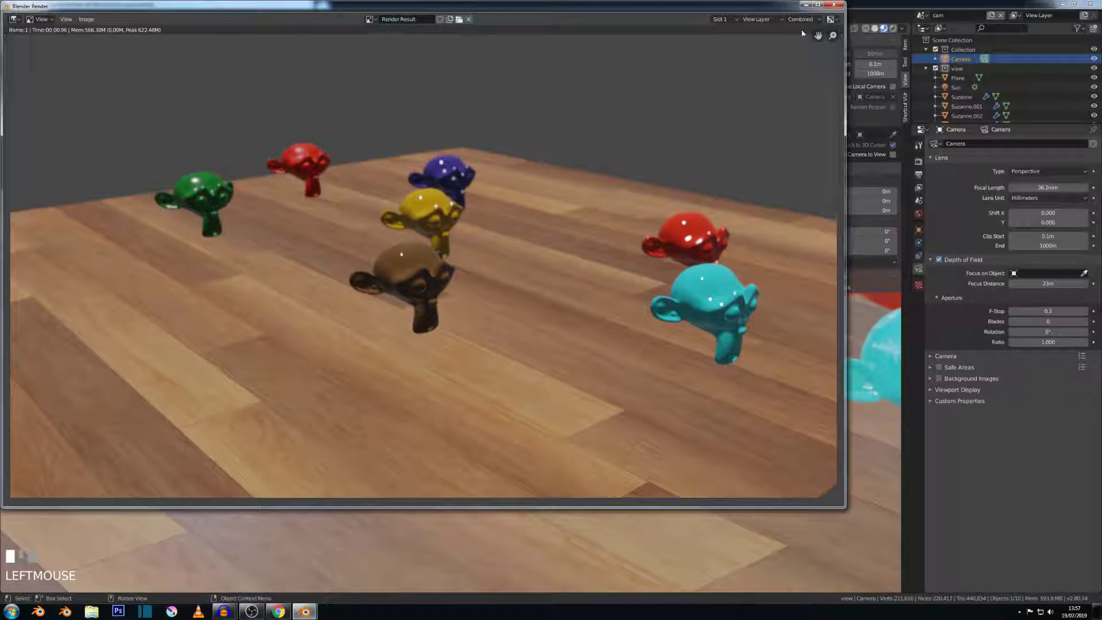
pyautogui.click(834, 5)
pyautogui.scroll(-2, 437, 261)
pyautogui.scroll(-1, 438, 261)
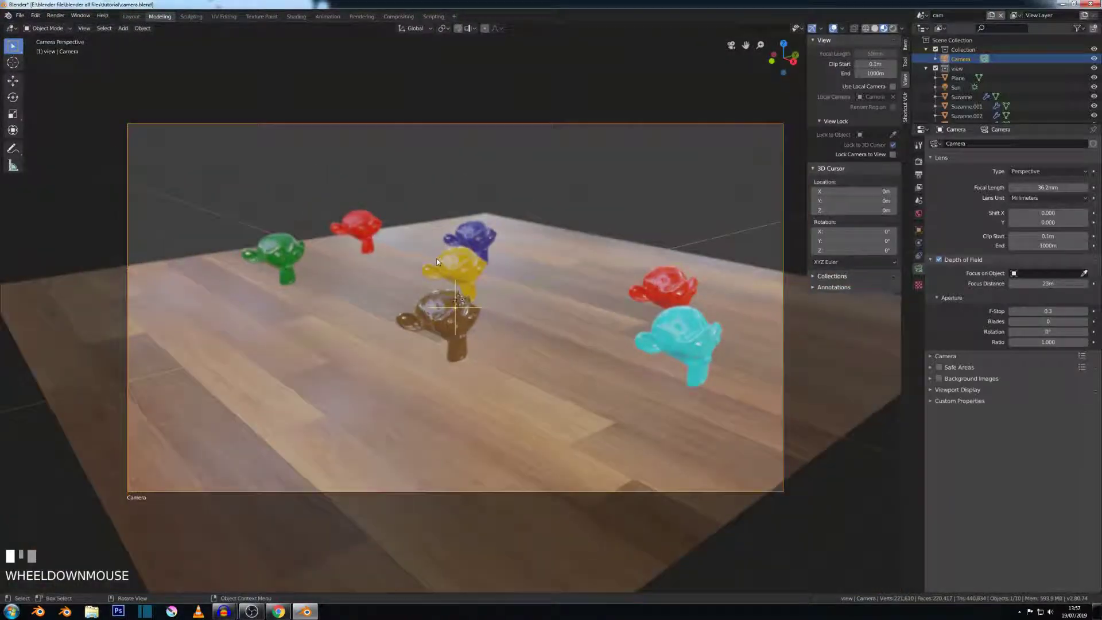
# Set the camera's depth-of-field Focus Distance to 23 m
pyautogui.click(1043, 284)
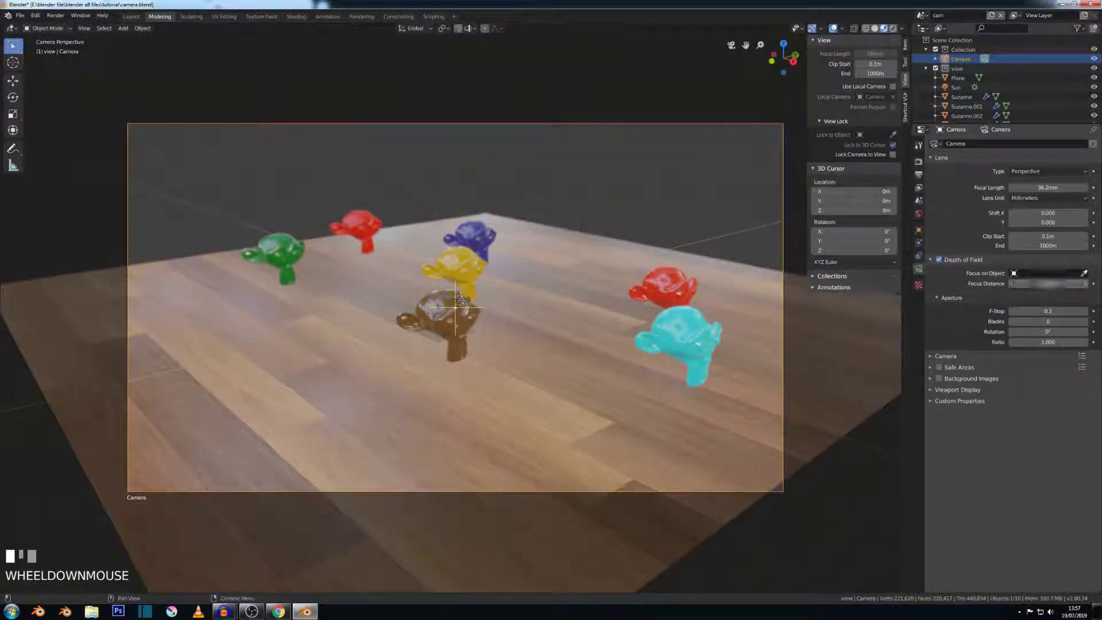
pyautogui.write('23m')
pyautogui.click(1020, 301)
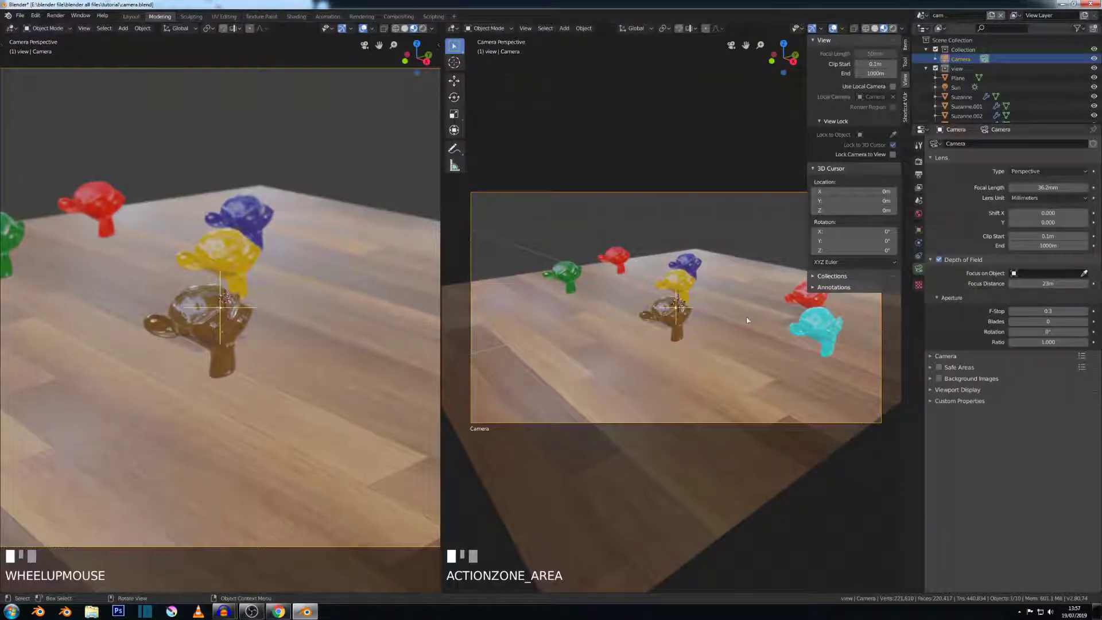
# Show the focus cross in a free perspective view and reduce the camera's Focus Distance to about 19 m
pyautogui.scroll(1, 747, 320)
pyautogui.moveTo(740, 316); pyautogui.dragTo(694, 351, button='middle')
pyautogui.scroll(-3, 684, 286)
pyautogui.scroll(5, 780, 316)
pyautogui.scroll(2, 769, 342)
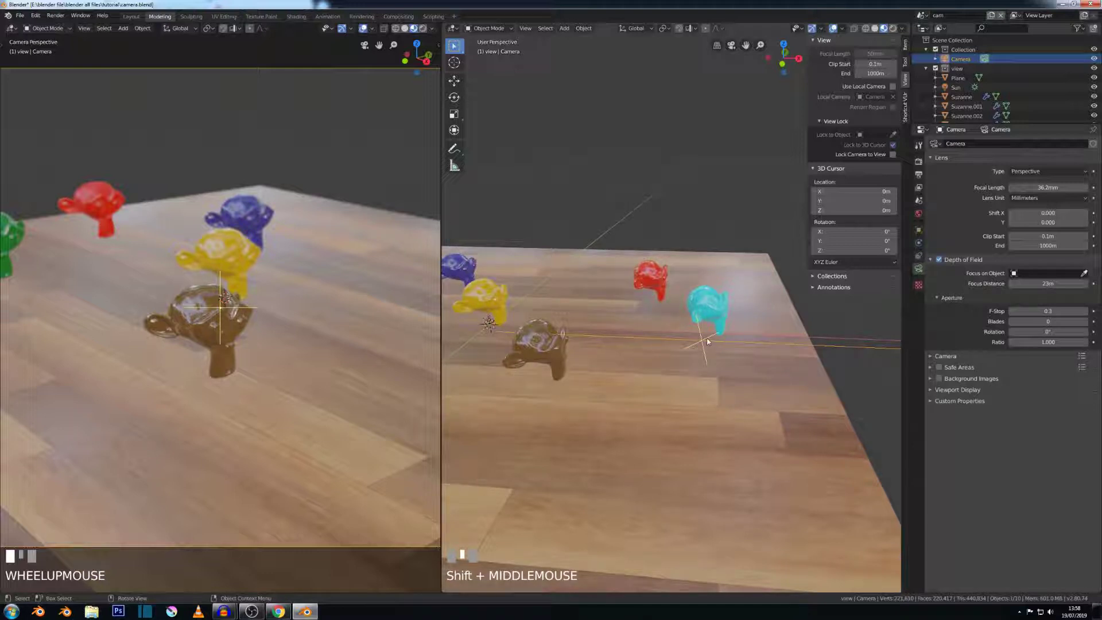
pyautogui.moveTo(1048, 284)
pyautogui.mouseDown()
pyautogui.moveTo(1081, 284)
pyautogui.moveTo(1014, 284)
pyautogui.moveTo(1025, 284)
pyautogui.mouseUp()
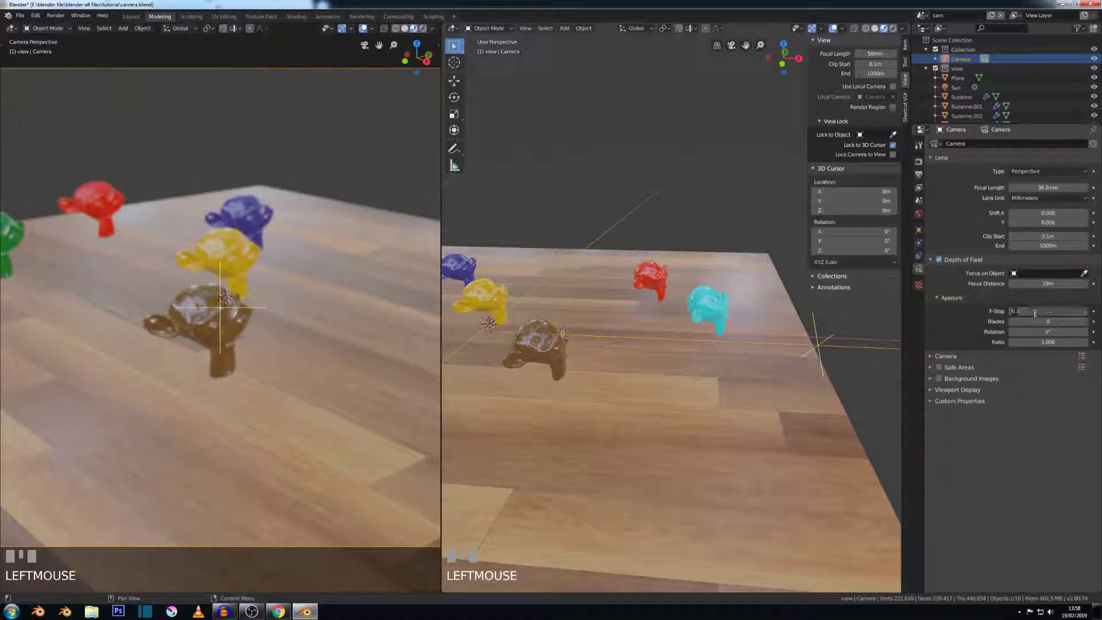
# Set the camera's aperture F-Stop to 0.1 and raise it in small increments to 0.8, comparing the blur
pyautogui.moveTo(1027, 314)
pyautogui.mouseDown()
pyautogui.moveTo(1067, 313)
pyautogui.moveTo(1028, 311)
pyautogui.mouseUp()
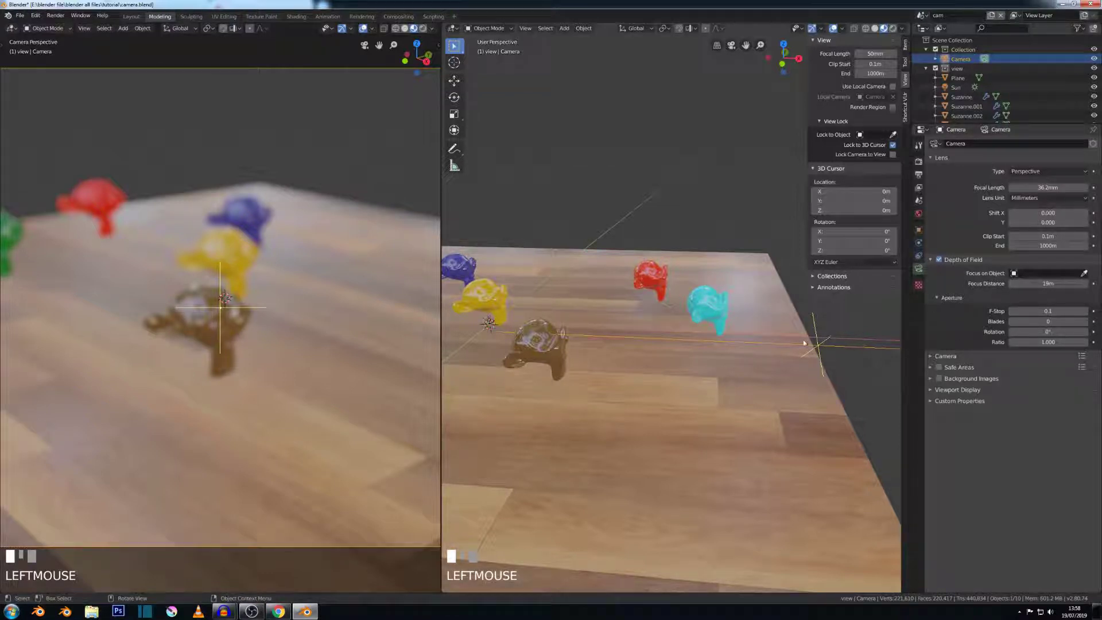
pyautogui.moveTo(1047, 311); pyautogui.dragTo(1025, 313)
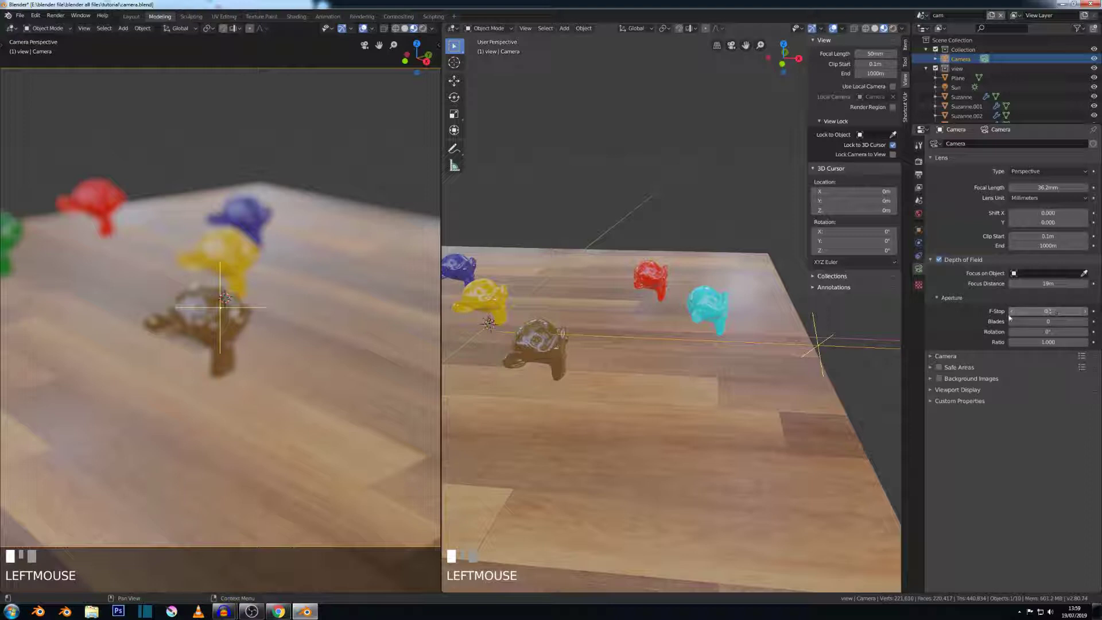
pyautogui.click(1086, 315)
pyautogui.click(1086, 315)
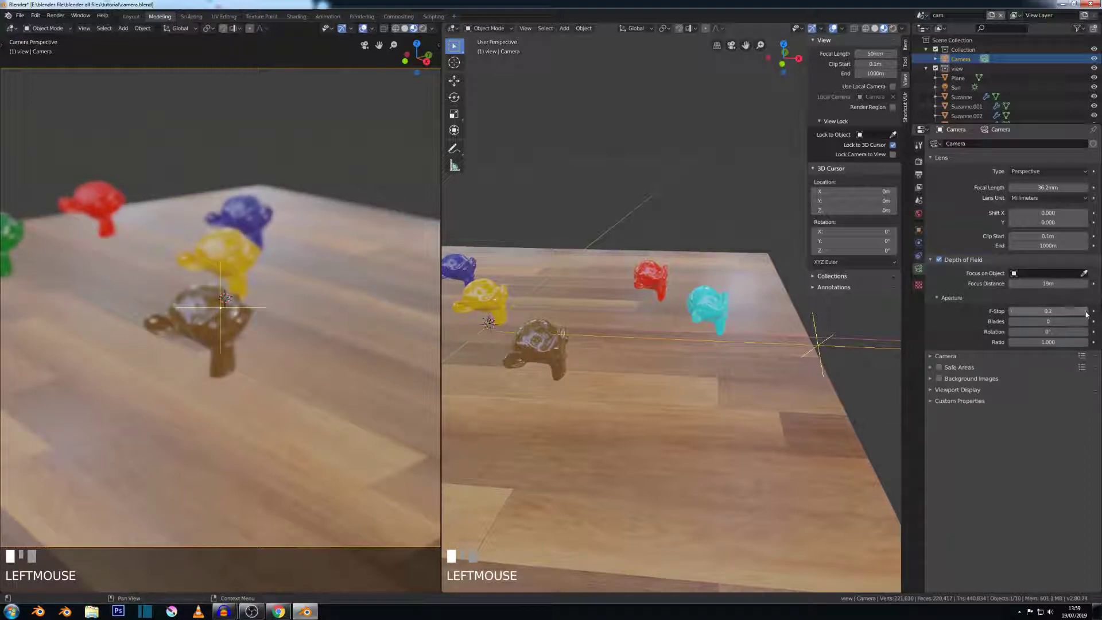
pyautogui.click(1086, 314)
pyautogui.click(1085, 314)
pyautogui.click(1086, 314)
pyautogui.click(1085, 314)
pyautogui.click(1086, 313)
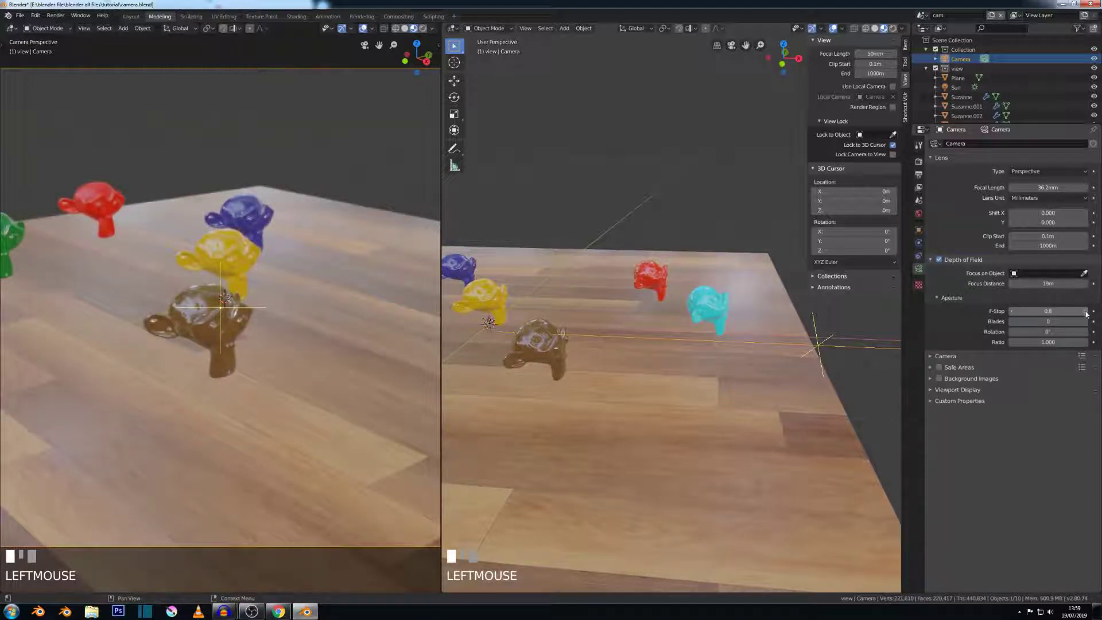
# Fine-tune the camera's F-Stop in 0.1 increments, first down to 0.7 and up to 1.8
pyautogui.click(1012, 313)
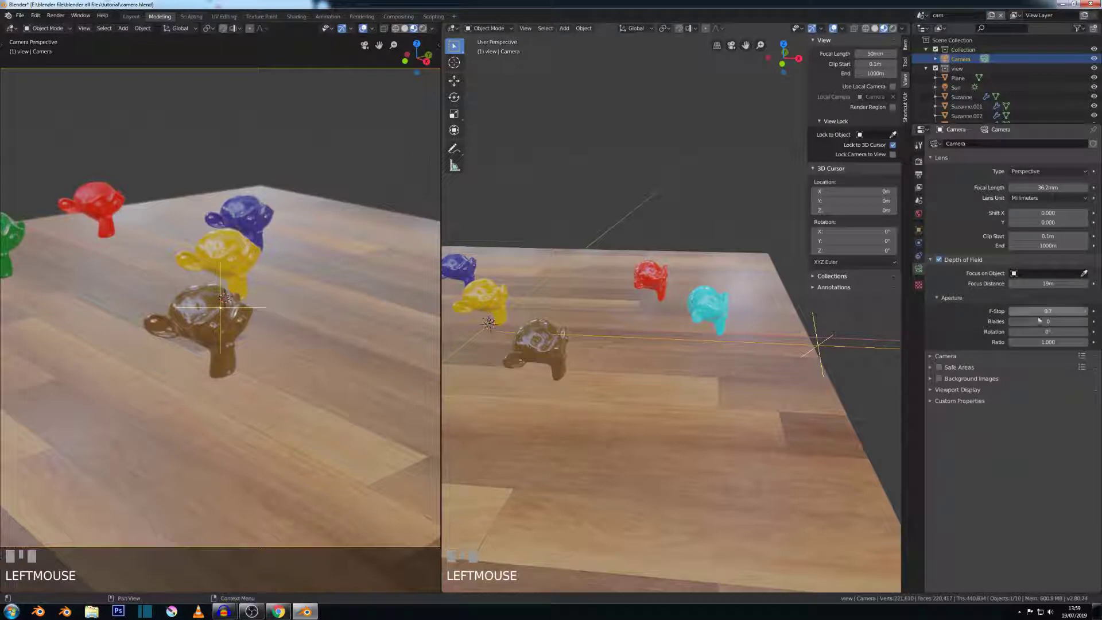
pyautogui.click(1086, 314)
pyautogui.click(1085, 314)
pyautogui.click(1085, 311)
pyautogui.click(1085, 311)
pyautogui.click(1085, 311)
pyautogui.click(1085, 313)
pyautogui.click(1085, 312)
pyautogui.click(1085, 313)
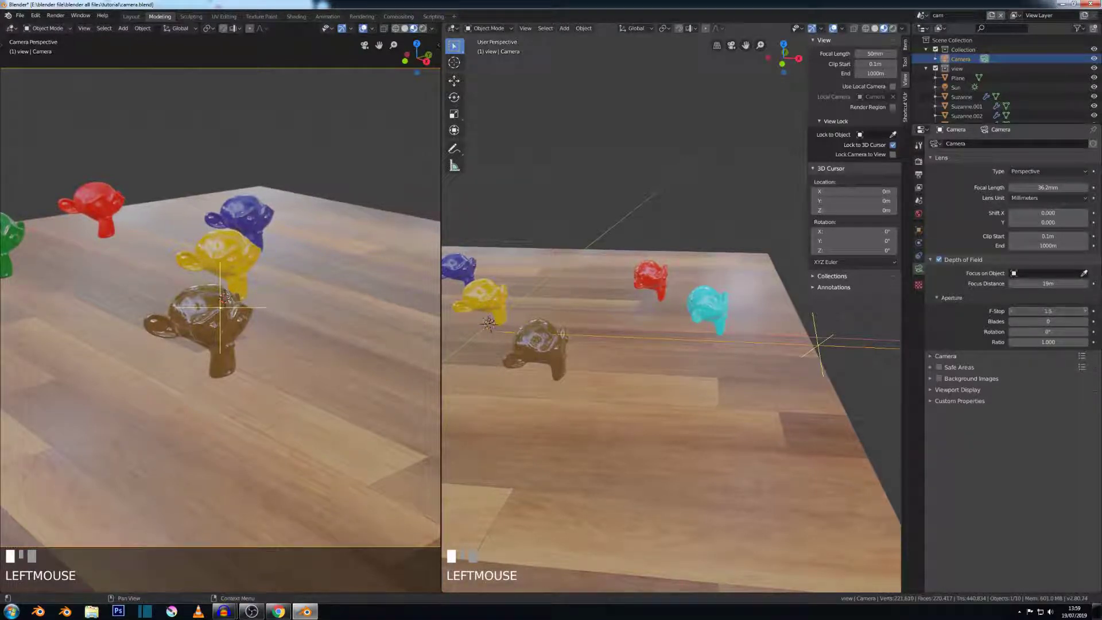
pyautogui.click(1085, 313)
pyautogui.click(1085, 313)
pyautogui.click(1085, 313)
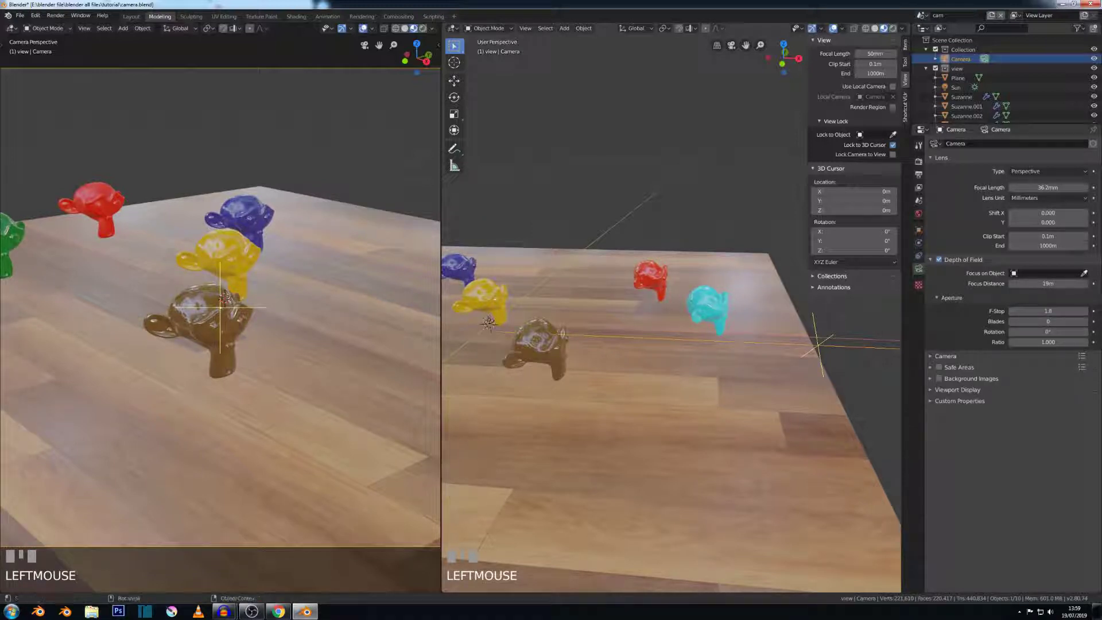
# Inspect the camera's sensor and Viewport Display settings, switching Limits off and on again
pyautogui.click(940, 298)
pyautogui.click(931, 309)
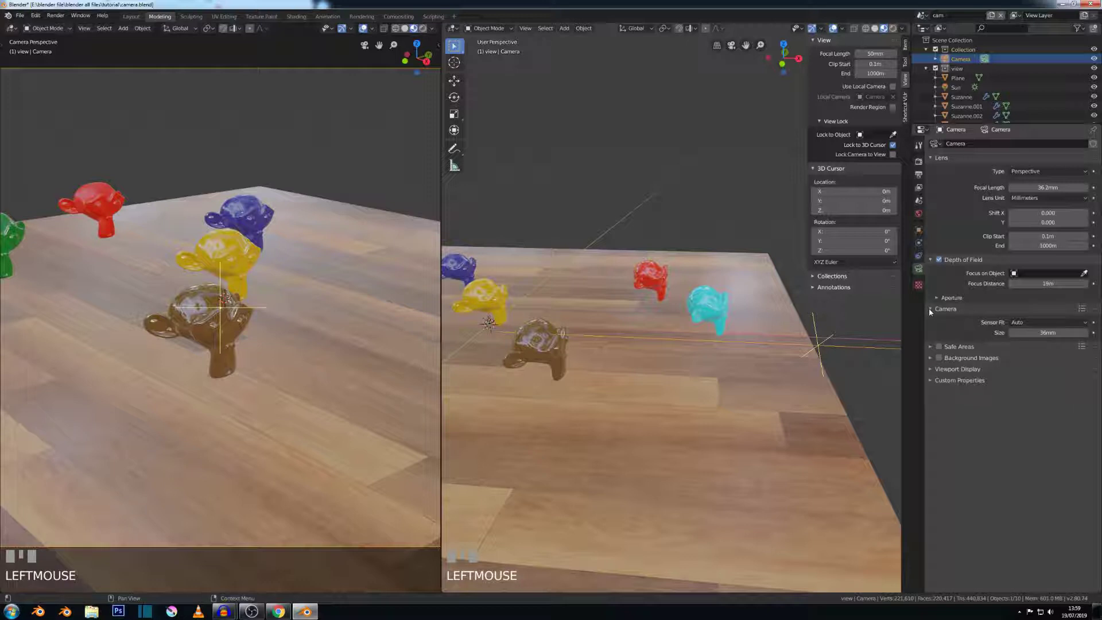
pyautogui.click(932, 309)
pyautogui.click(931, 343)
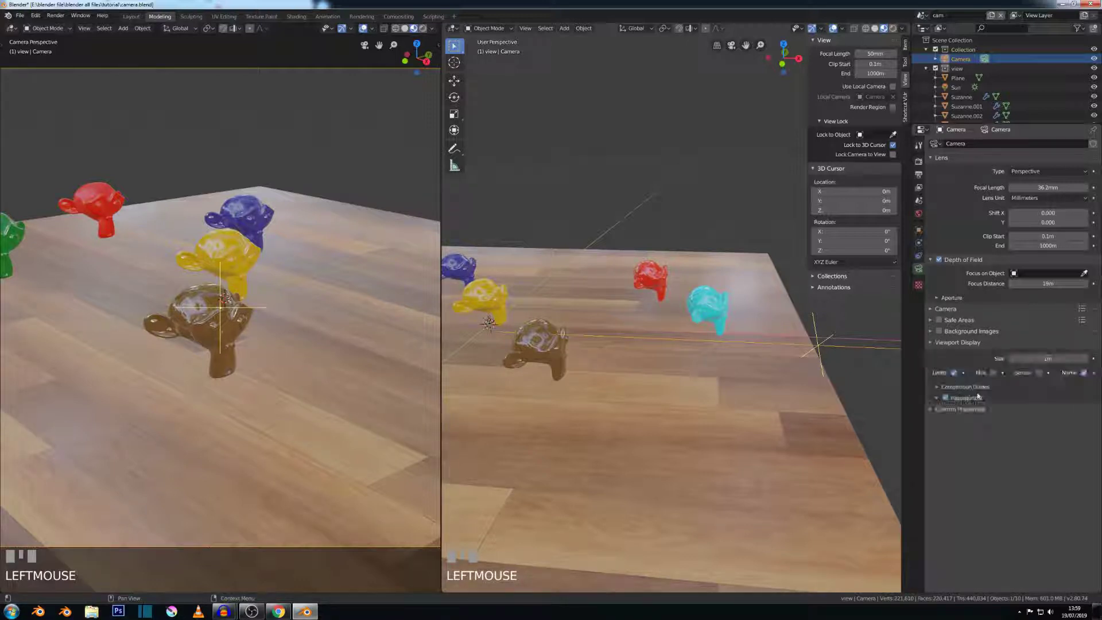
pyautogui.click(953, 373)
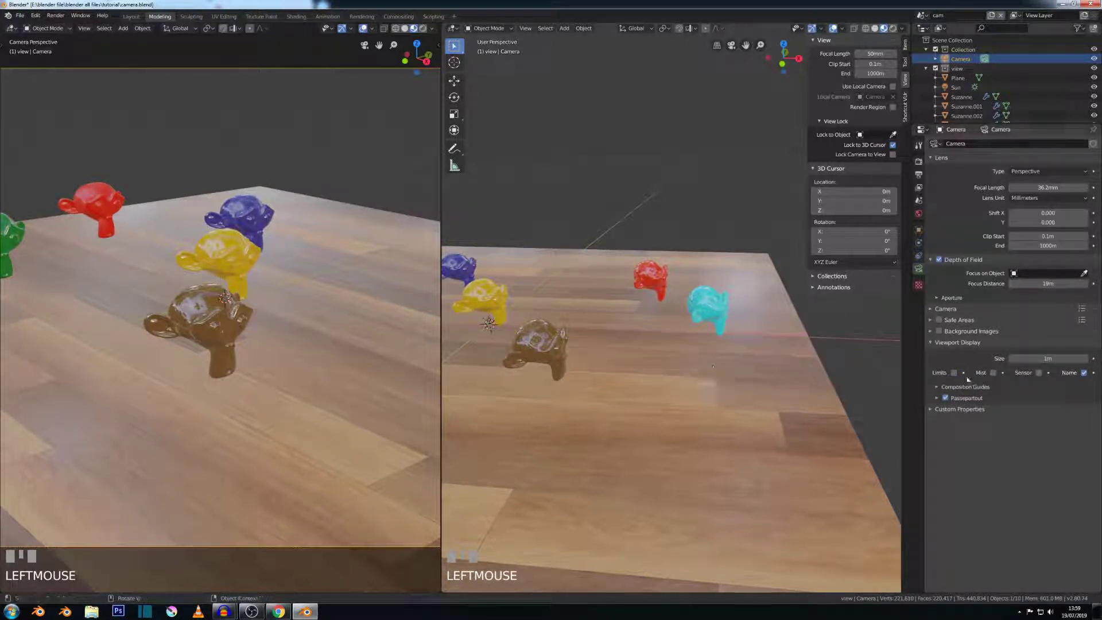
pyautogui.click(953, 373)
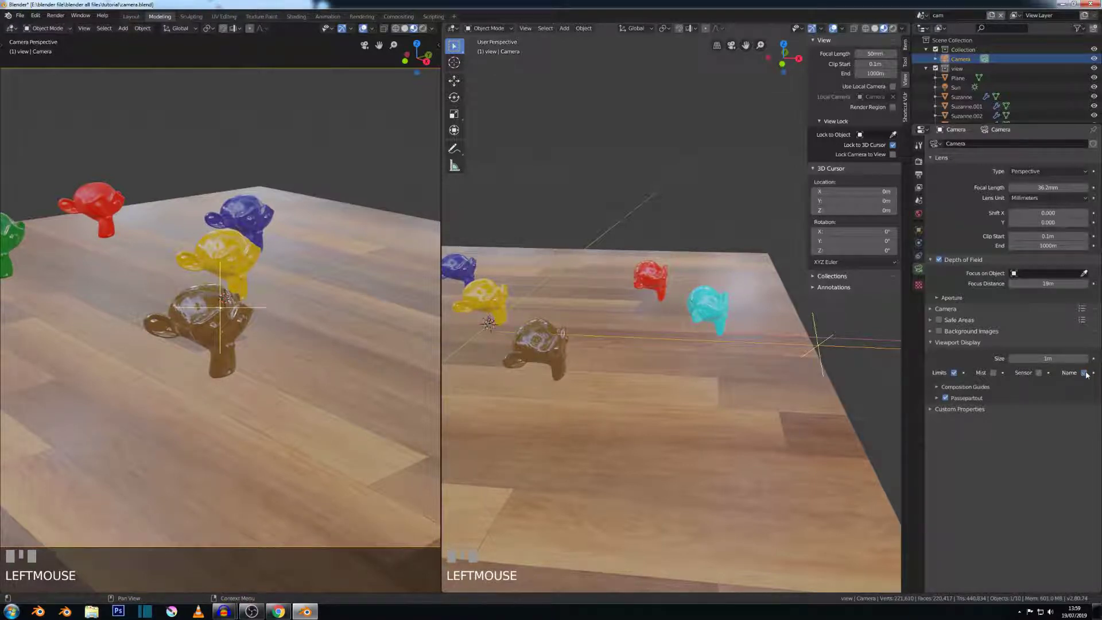
pyautogui.scroll(-3, 84, 298)
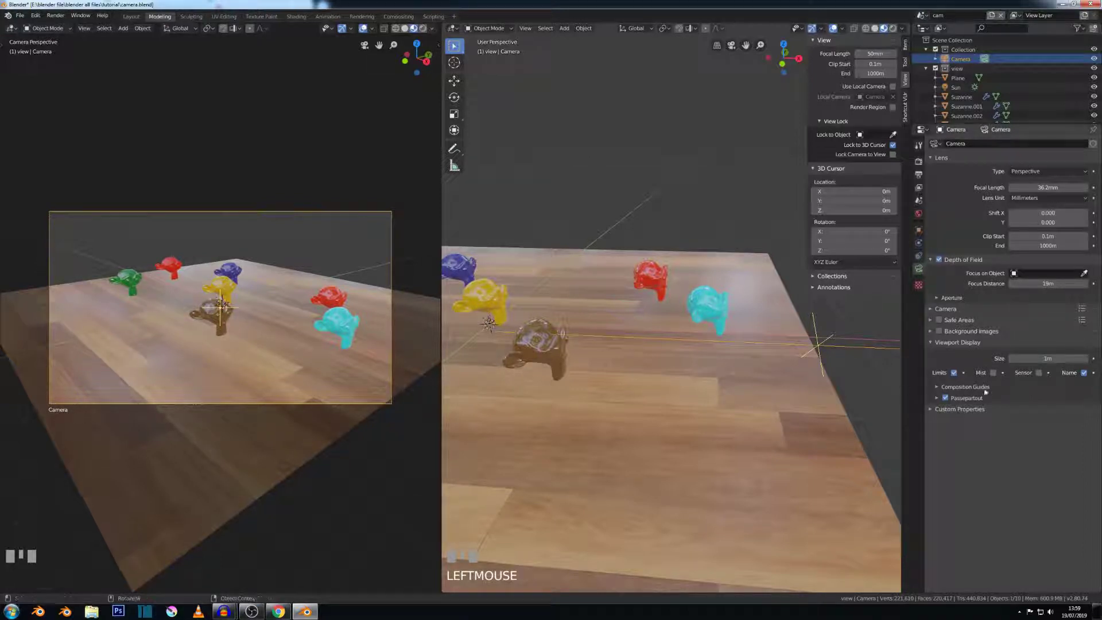
# Enable Safe Areas for the camera and view the available safe-area presets
pyautogui.click(930, 320)
pyautogui.click(939, 320)
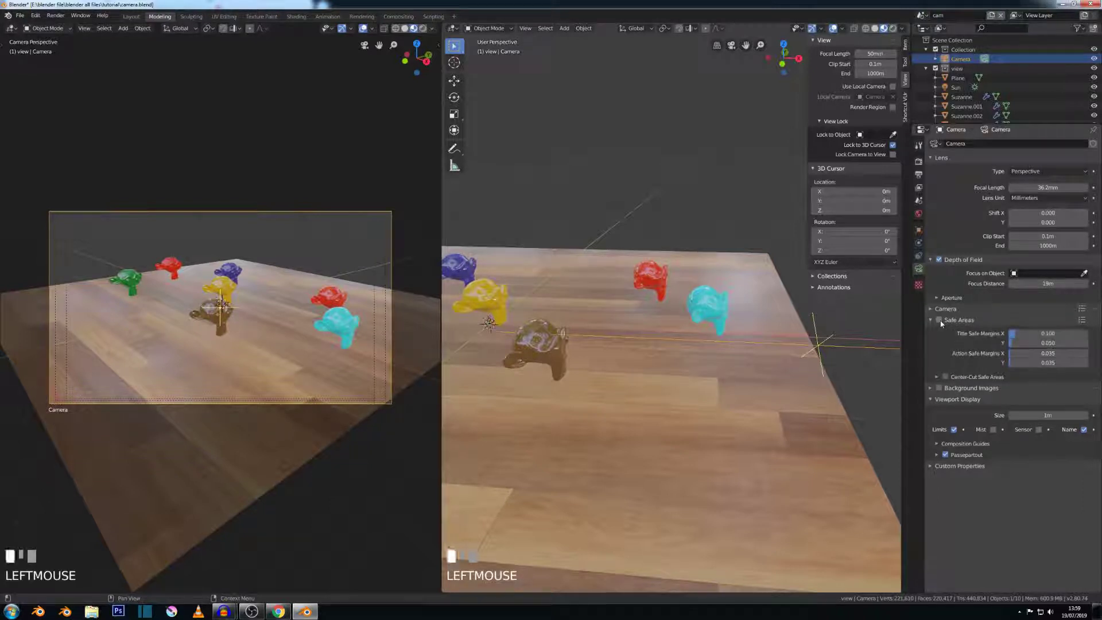
pyautogui.click(1082, 321)
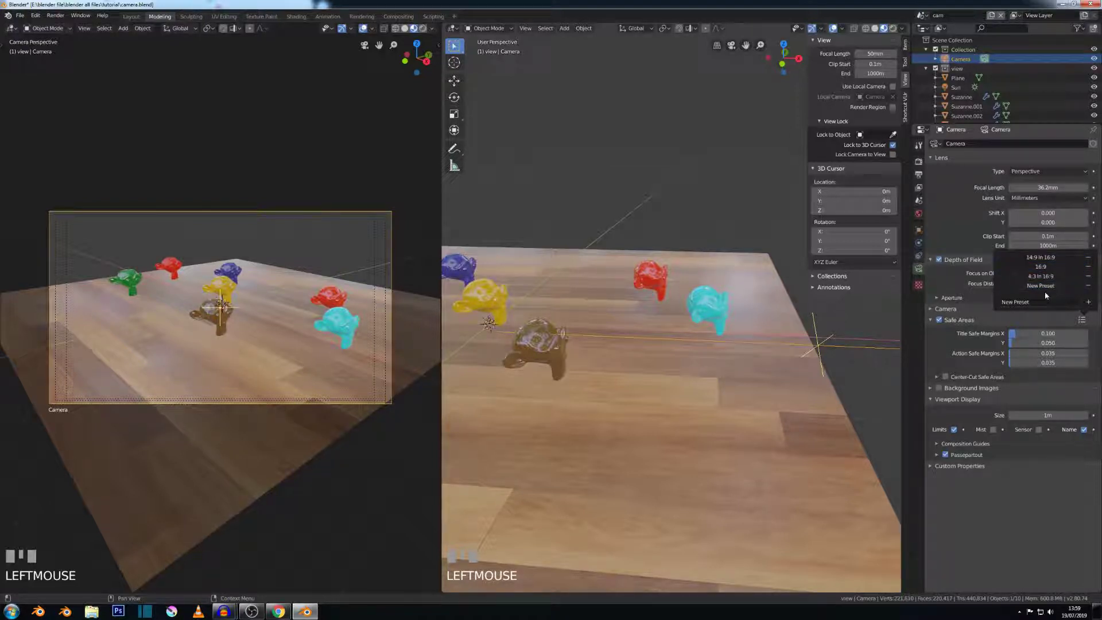
# Add faroe-islands-landscape-mountain-2331583.jpg as the camera's background image
pyautogui.click(930, 389)
pyautogui.scroll(4, 222, 303)
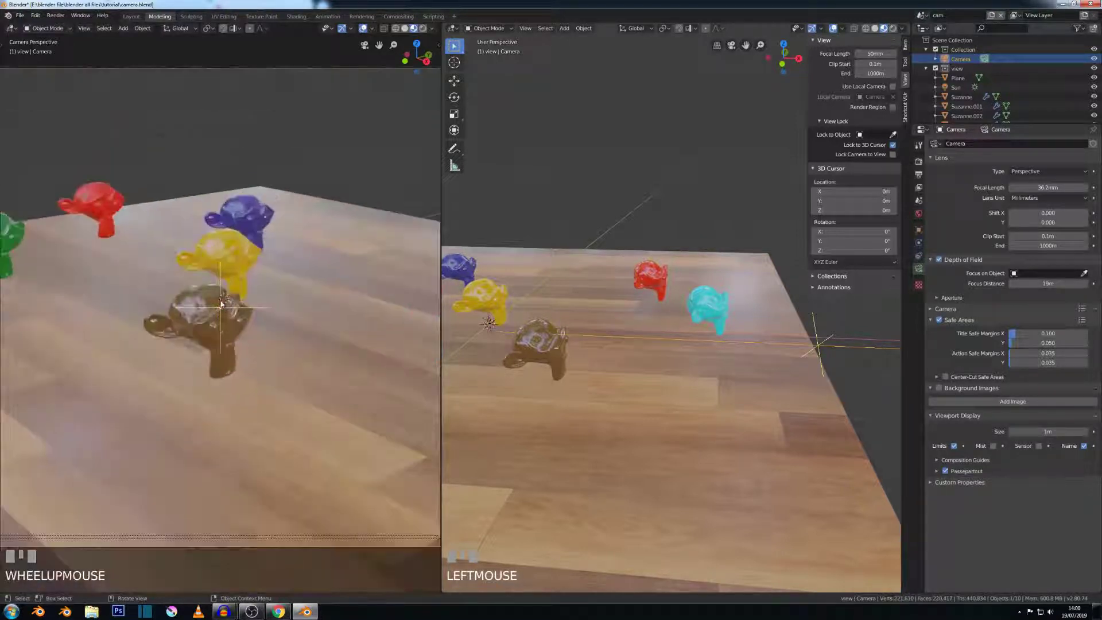
pyautogui.scroll(-4, 193, 232)
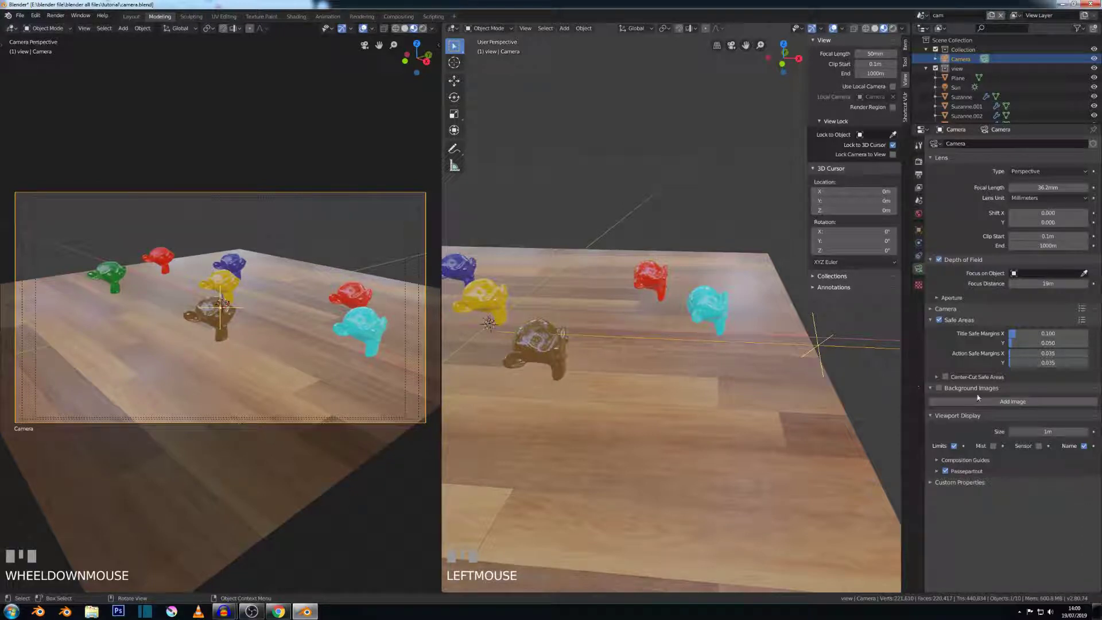
pyautogui.click(994, 400)
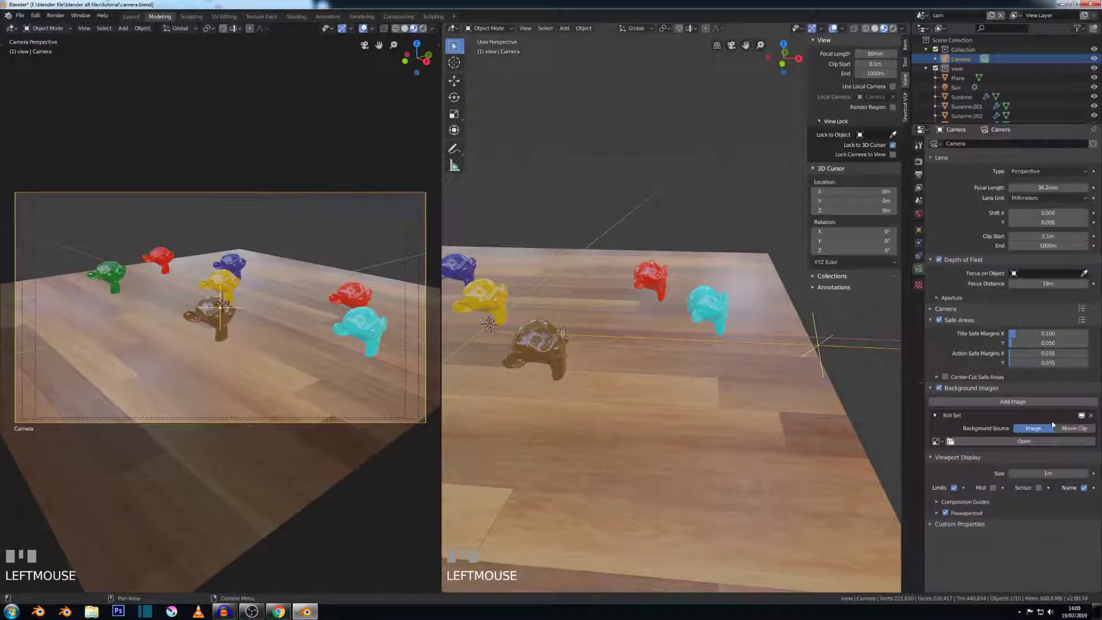
pyautogui.click(998, 440)
pyautogui.click(368, 264)
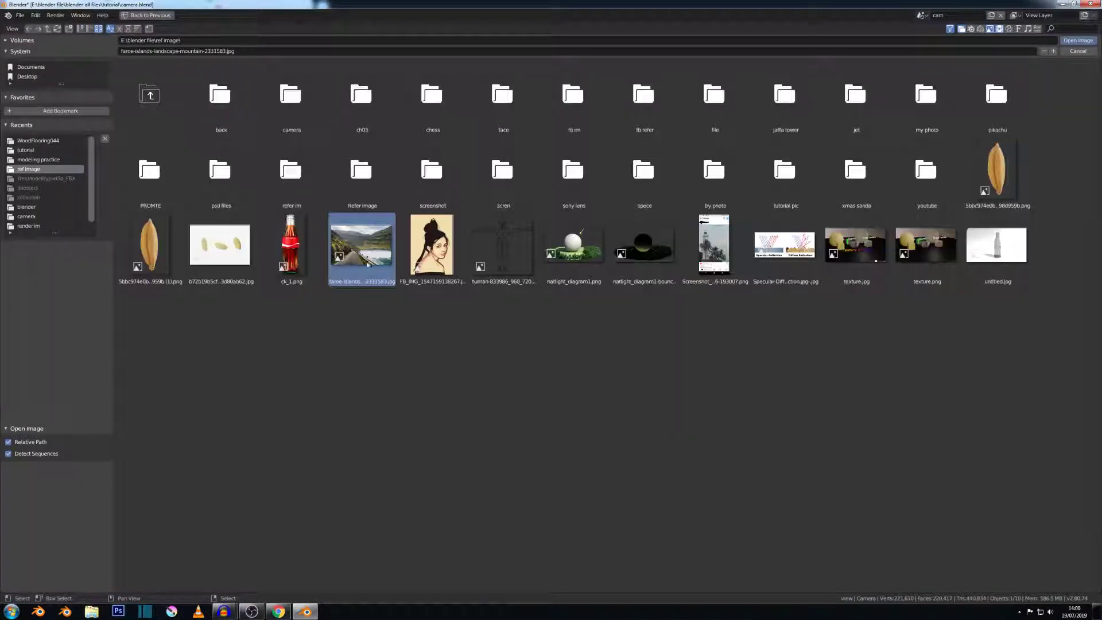
pyautogui.doubleClick(368, 264)
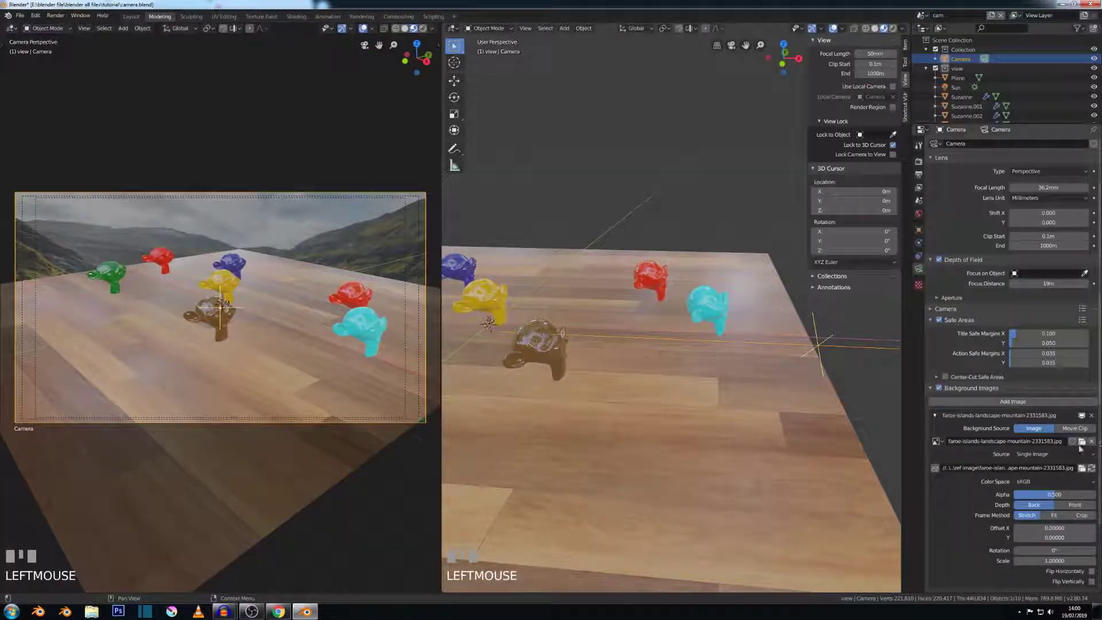
# Compare the background image's display in the camera view with a free perspective view, and return to the camera view
pyautogui.scroll(-4, 204, 239)
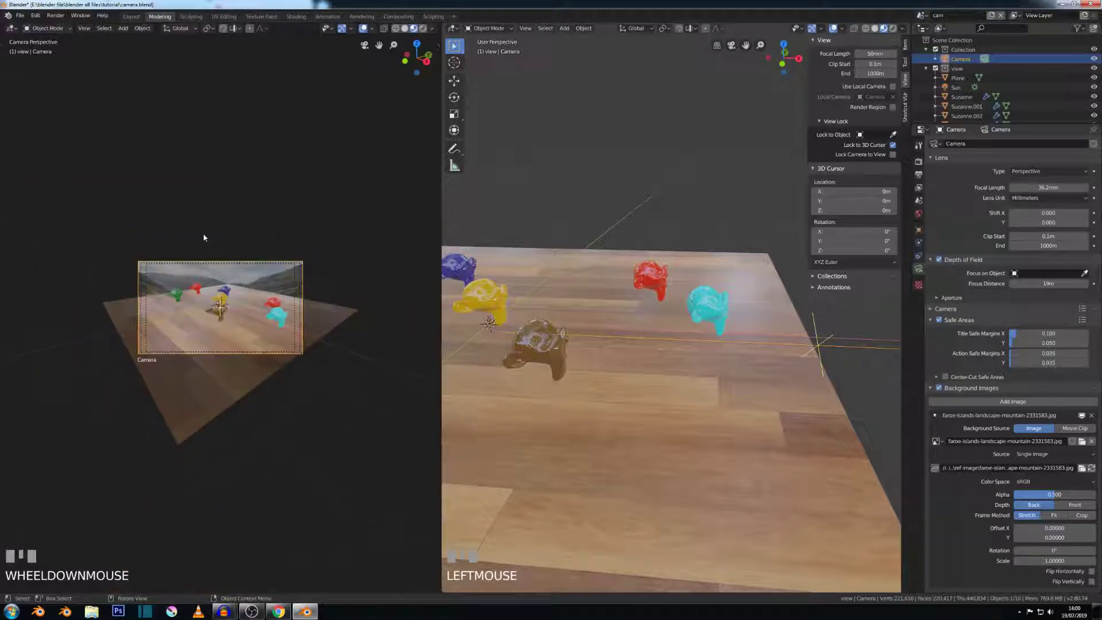
pyautogui.moveTo(204, 238); pyautogui.dragTo(170, 237, button='middle')
pyautogui.scroll(-3, 202, 222)
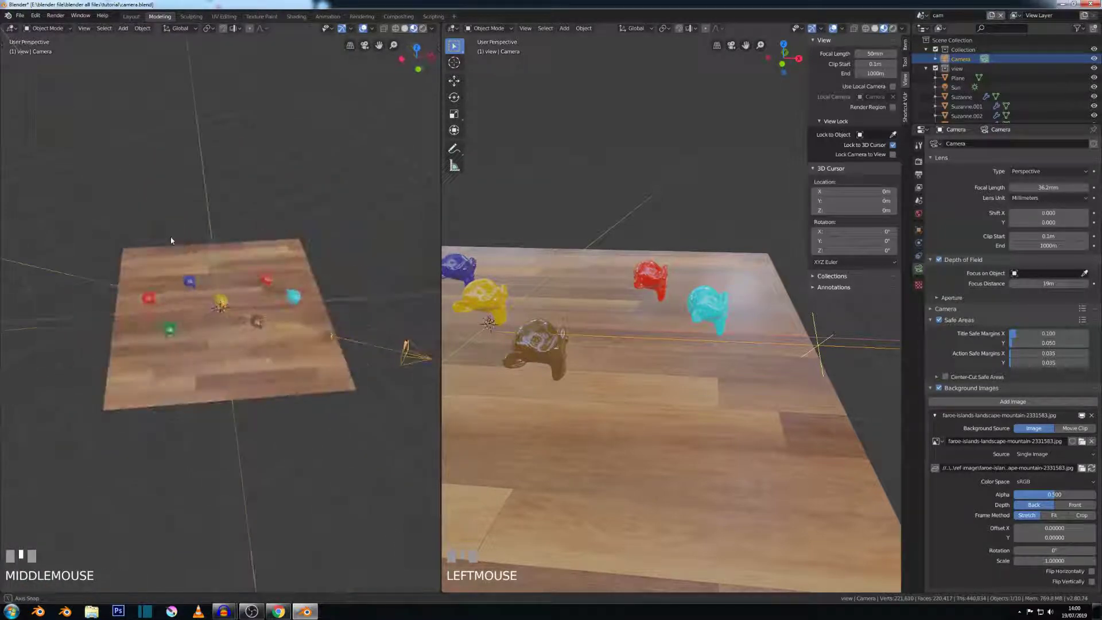
pyautogui.press('KP_0')
pyautogui.scroll(4, 202, 247)
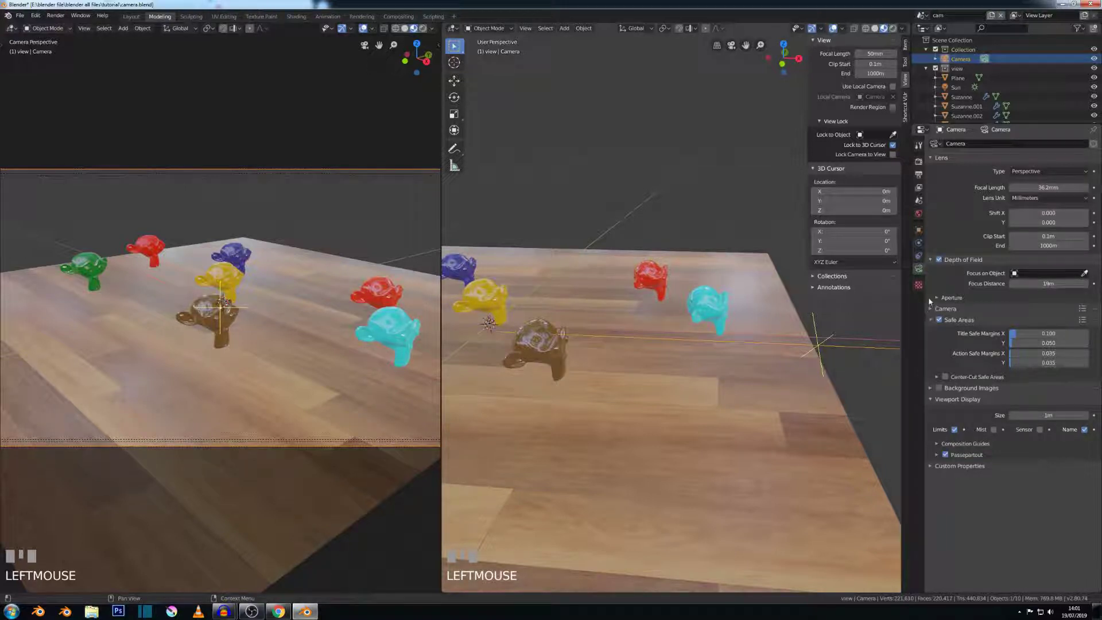
# Set the camera's aperture F-Stop to 2.8
pyautogui.click(930, 299)
pyautogui.click(1062, 313)
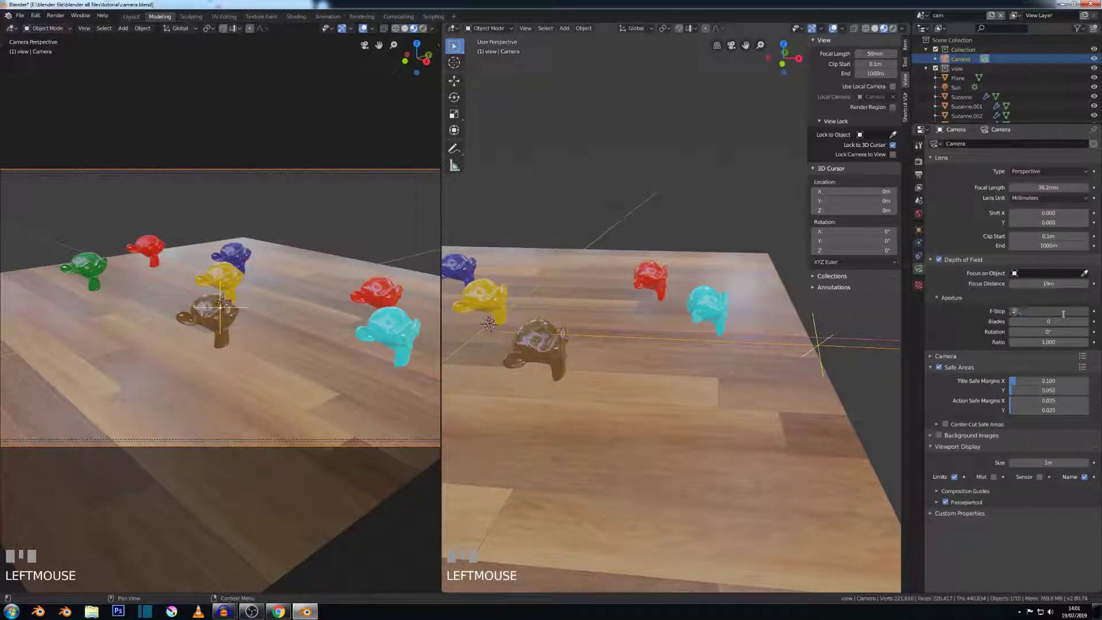
pyautogui.click(947, 329)
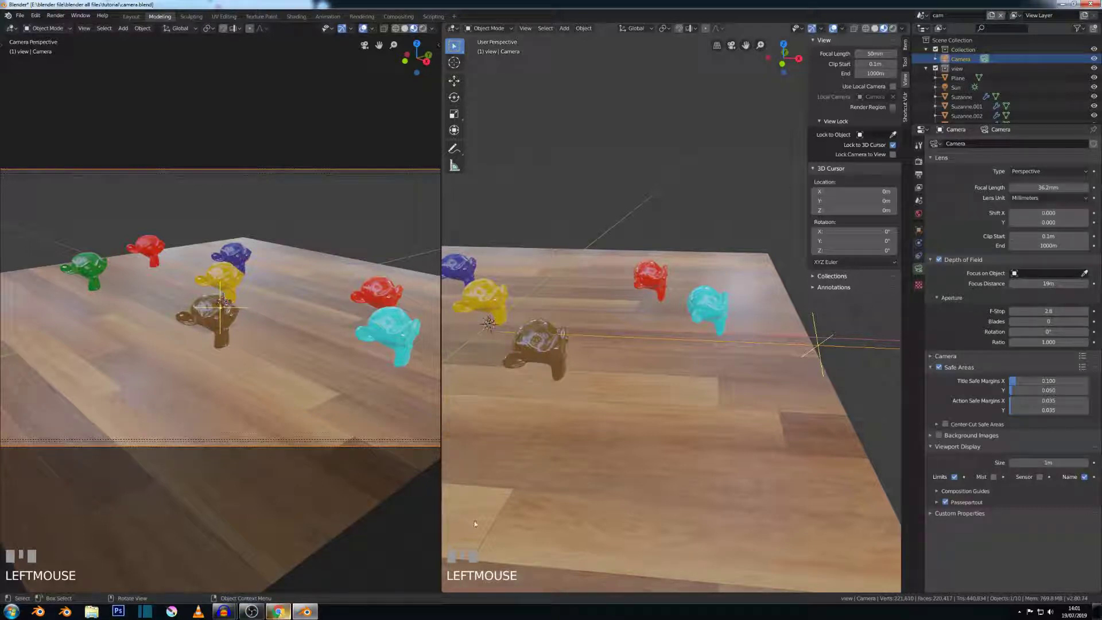
# Examine the camera and its focus cross from above, and check the monkey heads through the camera
pyautogui.scroll(-6, 514, 343)
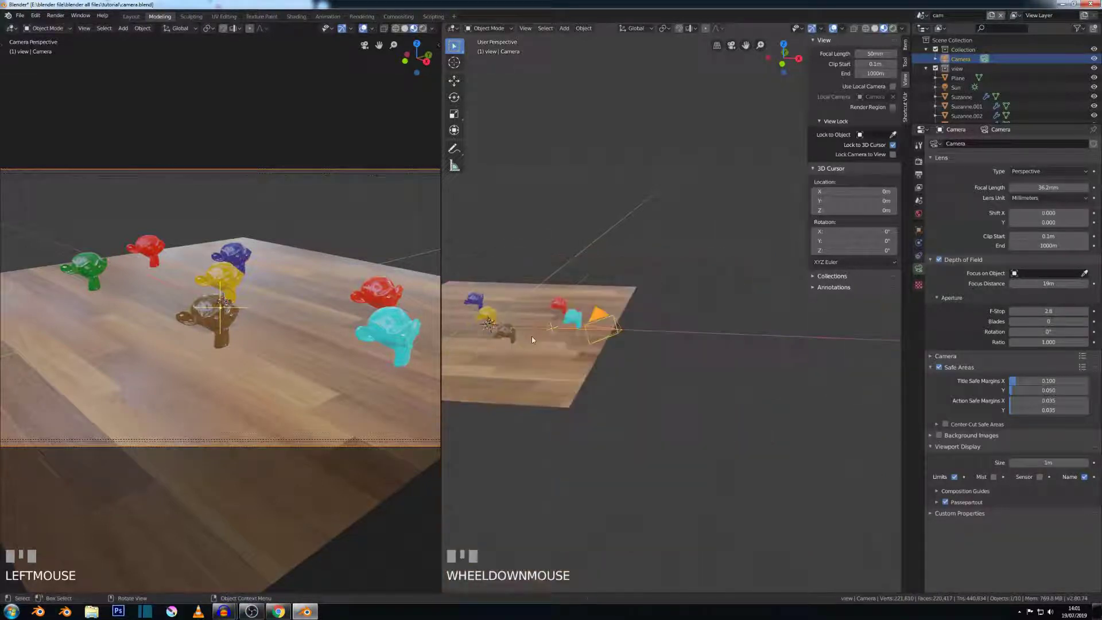
pyautogui.moveTo(514, 343); pyautogui.dragTo(515, 364, button='middle')
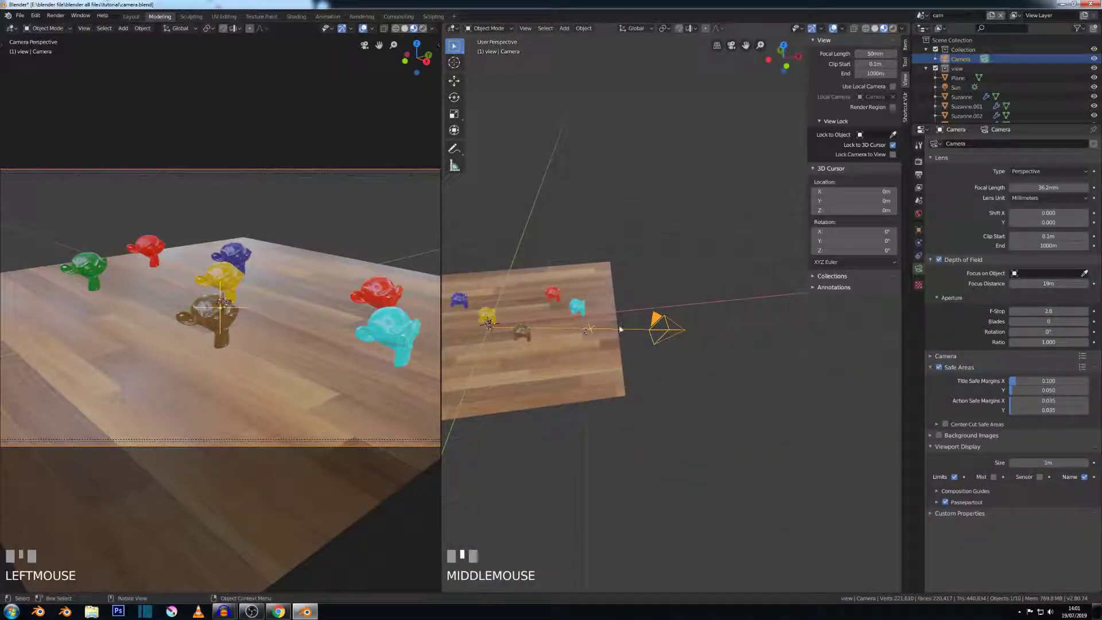
pyautogui.moveTo(686, 333); pyautogui.dragTo(716, 337)
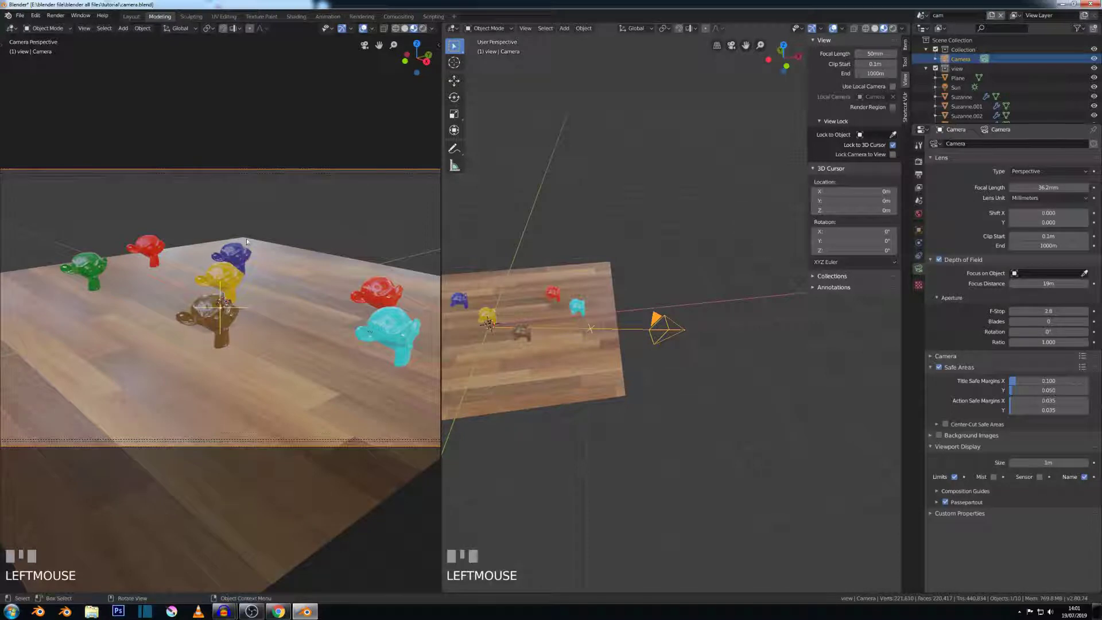
pyautogui.scroll(2, 246, 239)
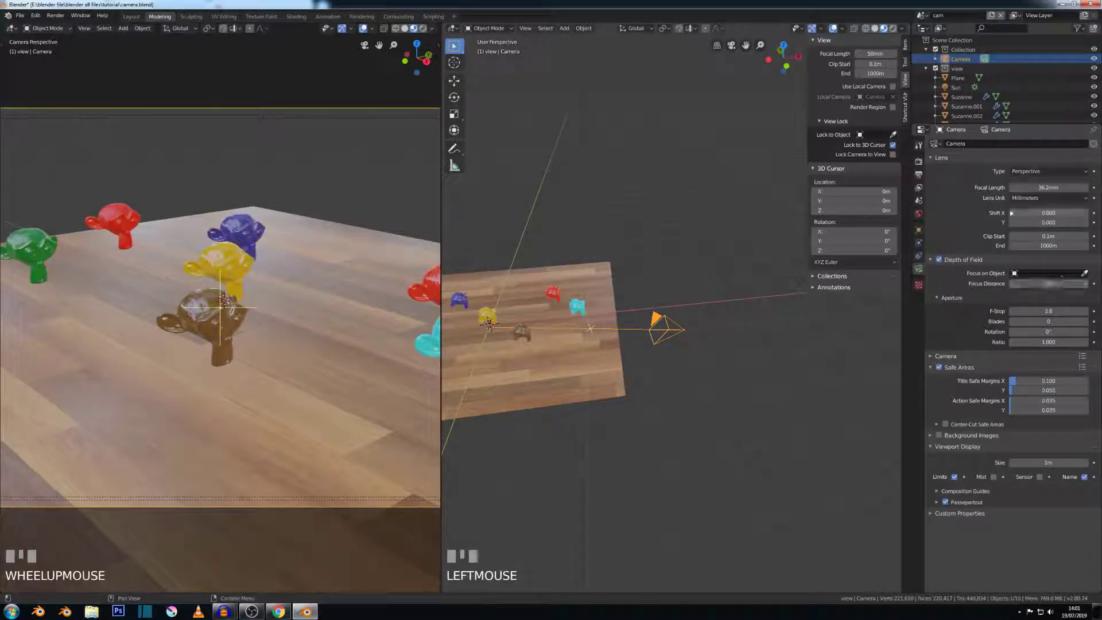
# Collapse the camera's Depth of Field, Lens, Safe Areas and Viewport Display settings
pyautogui.click(932, 259)
pyautogui.click(930, 162)
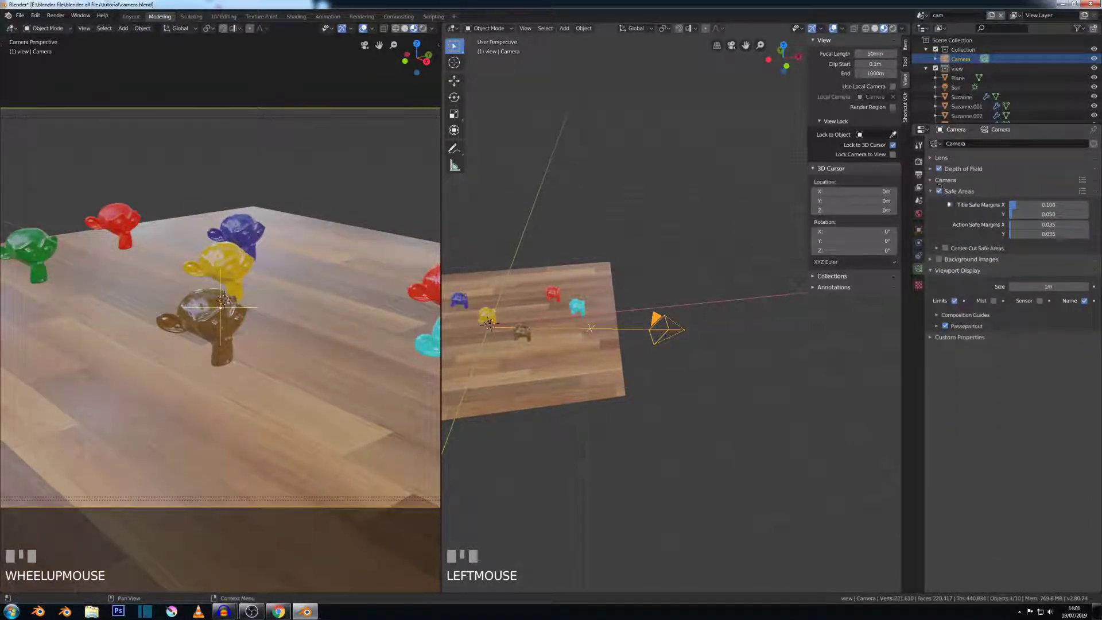
pyautogui.click(933, 195)
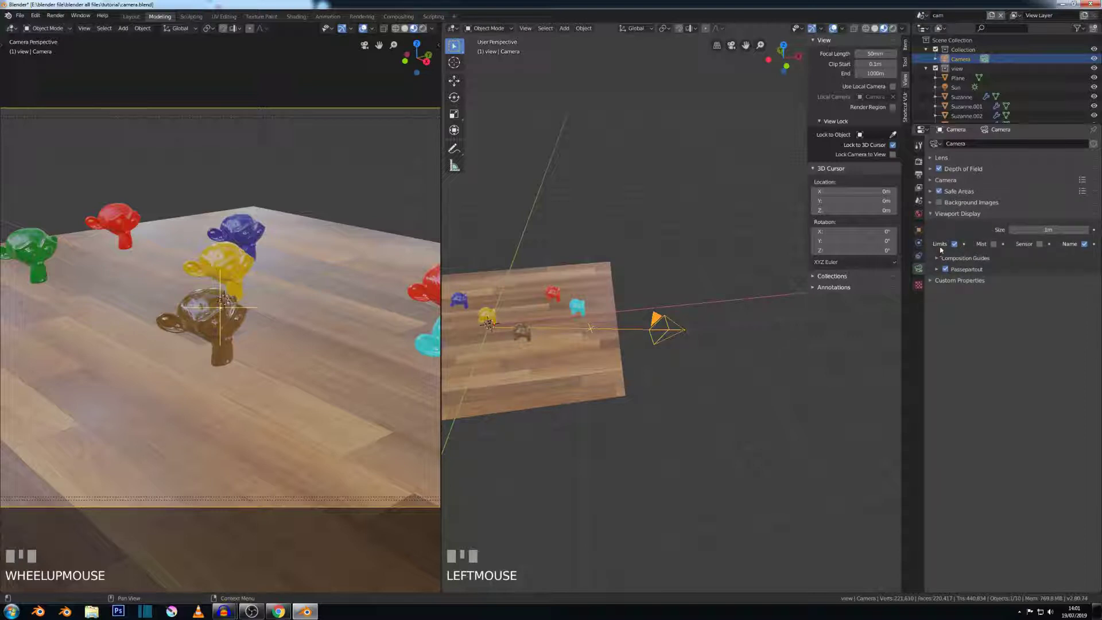
pyautogui.click(932, 214)
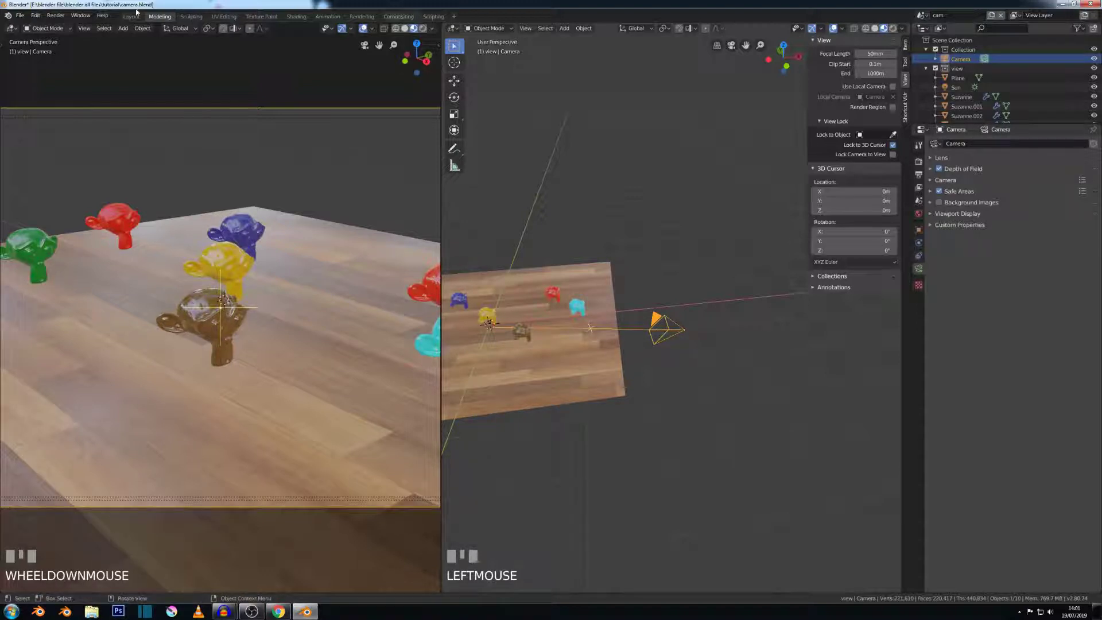
# Replace the monkey-head scene with a new General file
pyautogui.click(19, 15)
pyautogui.moveTo(34, 26)
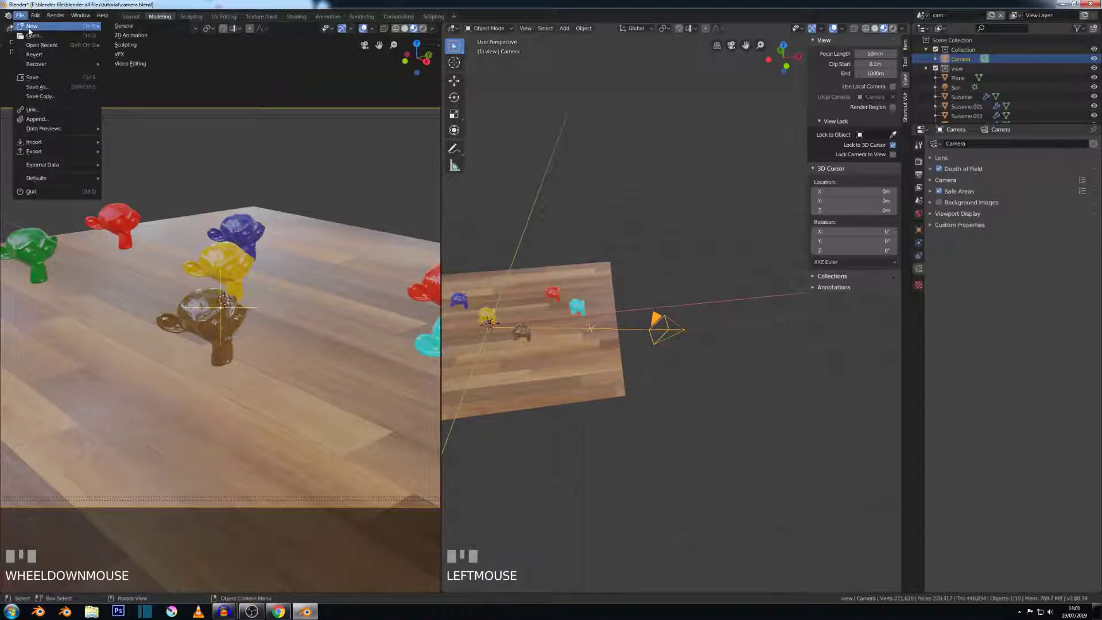
pyautogui.click(120, 30)
pyautogui.click(585, 320)
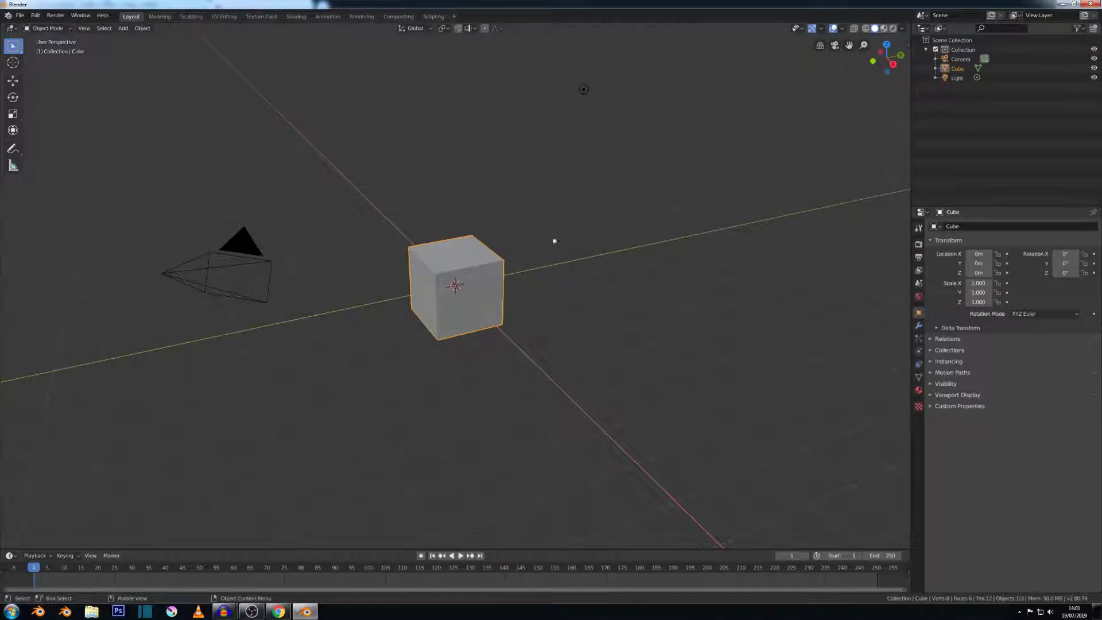
# View the new default scene from another side and show its Scene properties, including the active camera setting
pyautogui.scroll(-2, 554, 241)
pyautogui.moveTo(561, 243); pyautogui.dragTo(509, 244, button='middle')
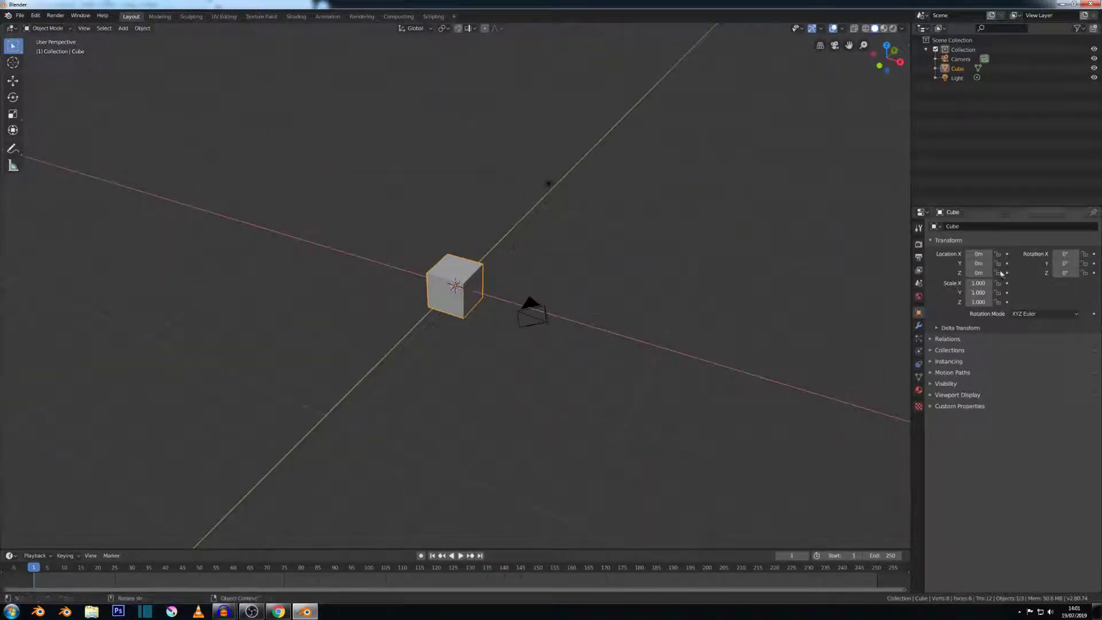
pyautogui.click(917, 283)
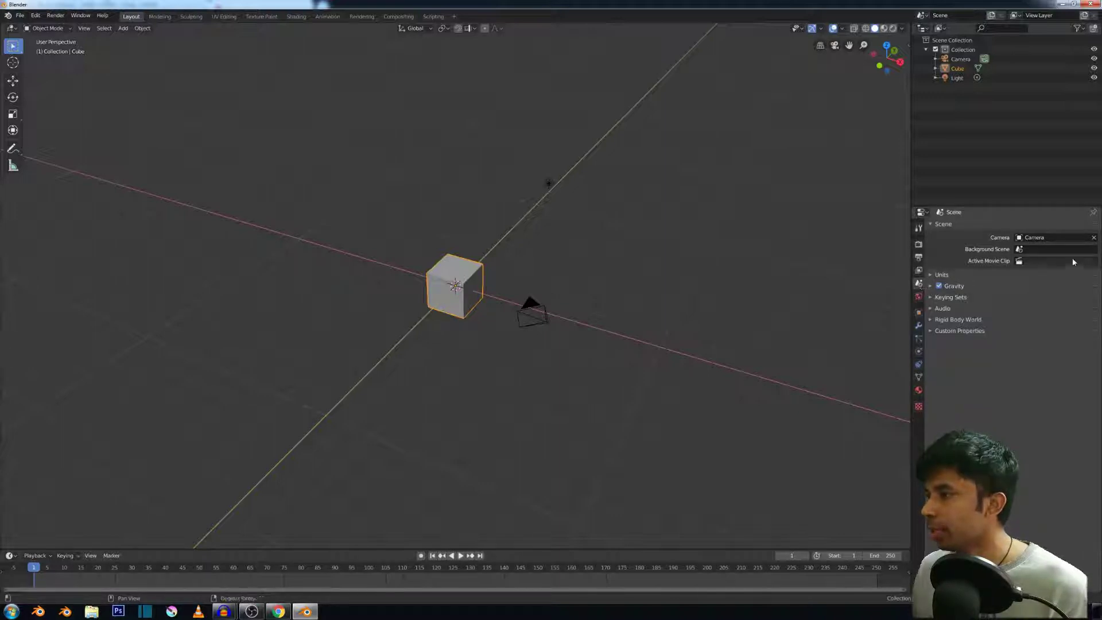
# Show the scene's Units settings and set the unit system to None
pyautogui.click(932, 276)
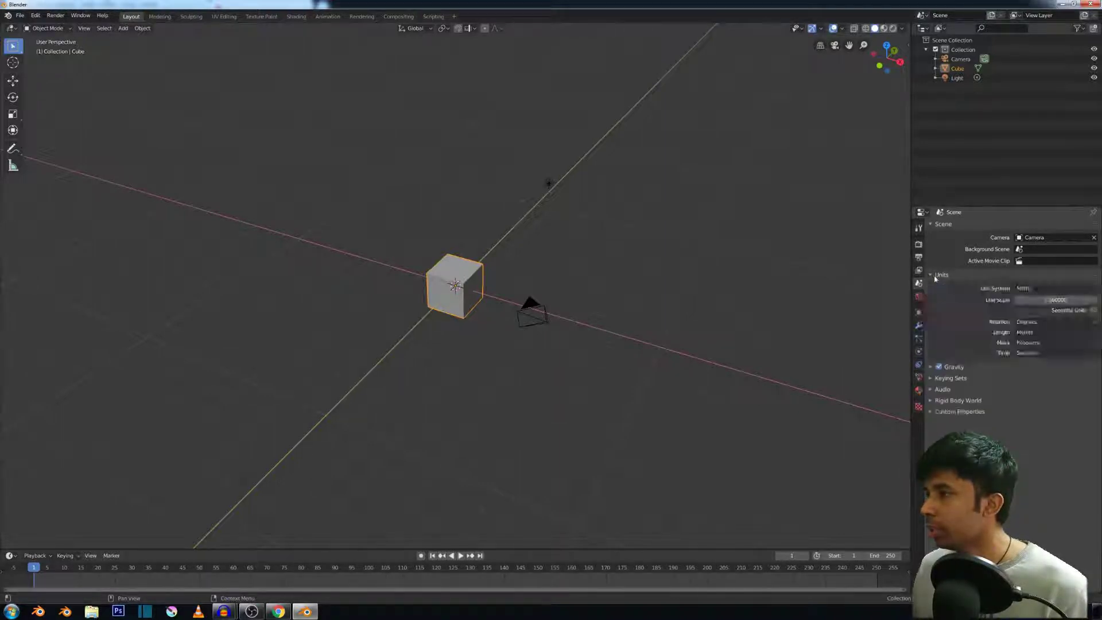
pyautogui.click(1030, 289)
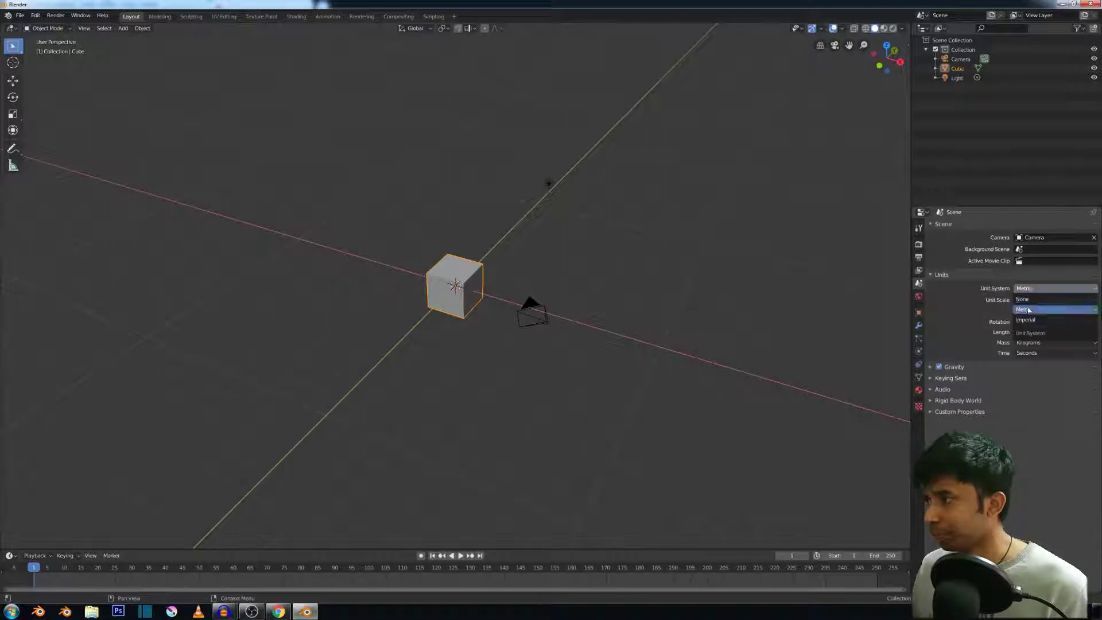
pyautogui.click(1027, 299)
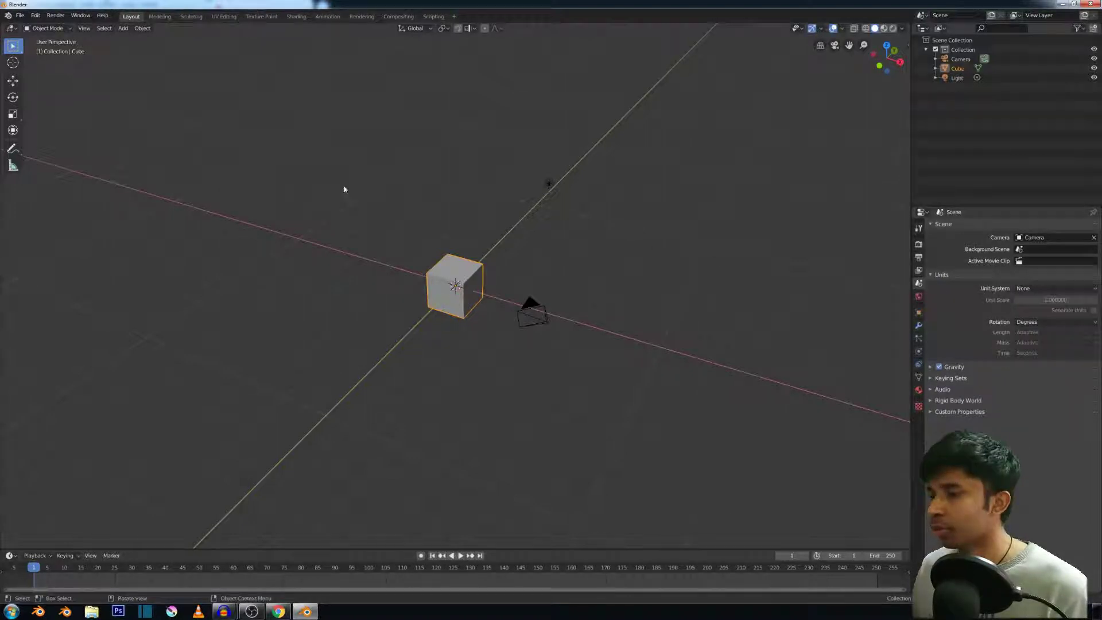
# Open the cube in Edit Mode and view it close up from the top
pyautogui.moveTo(344, 187); pyautogui.dragTo(429, 214, button='middle')
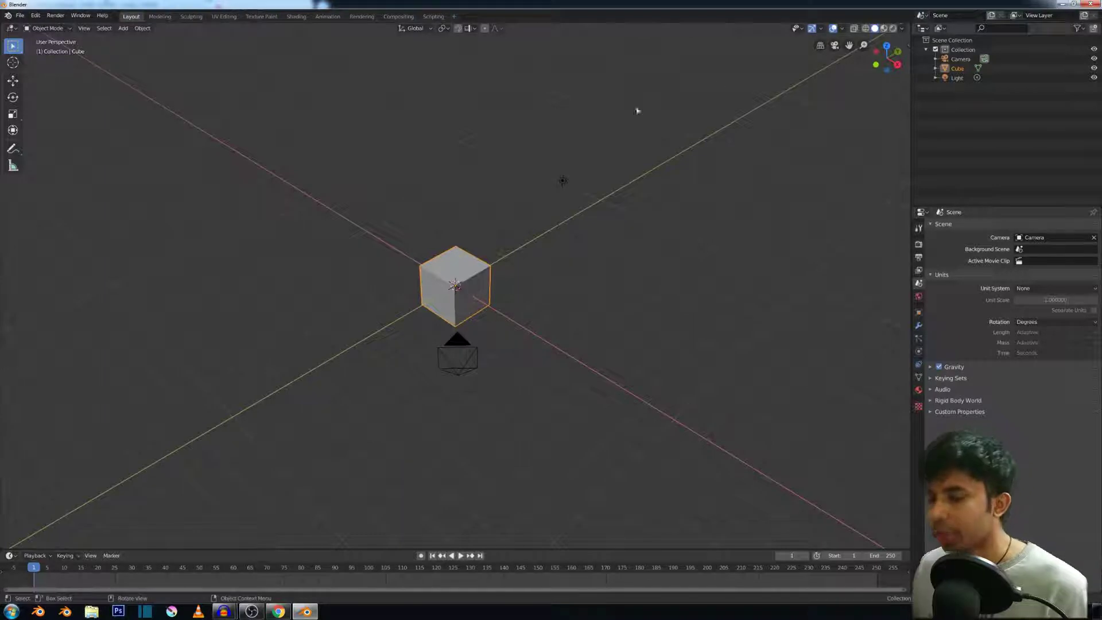
pyautogui.press('Tab')
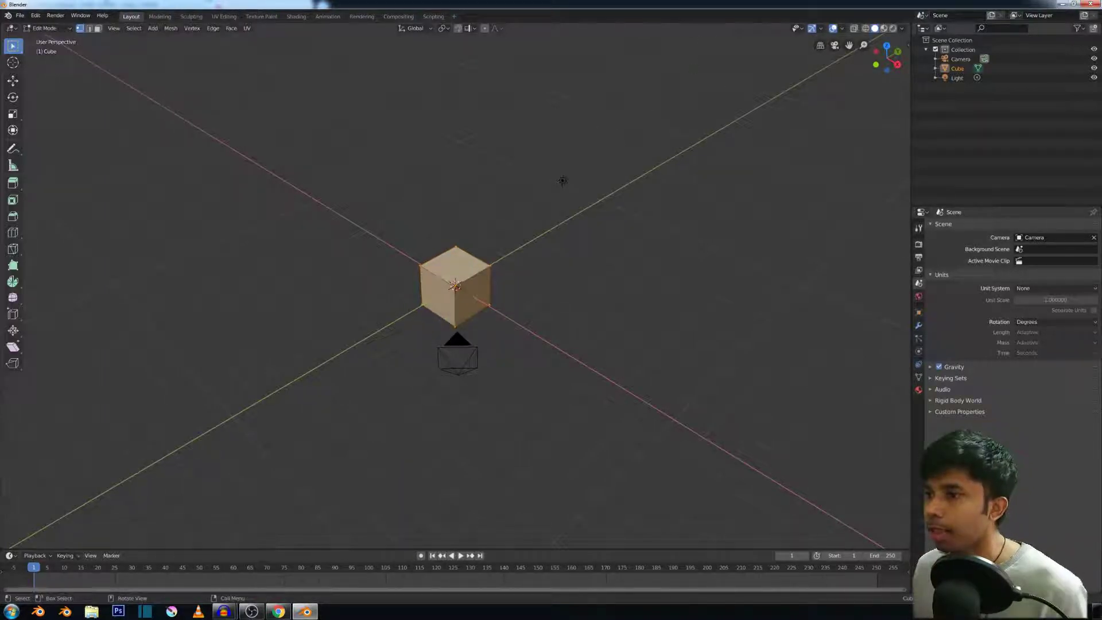
pyautogui.scroll(4, 485, 300)
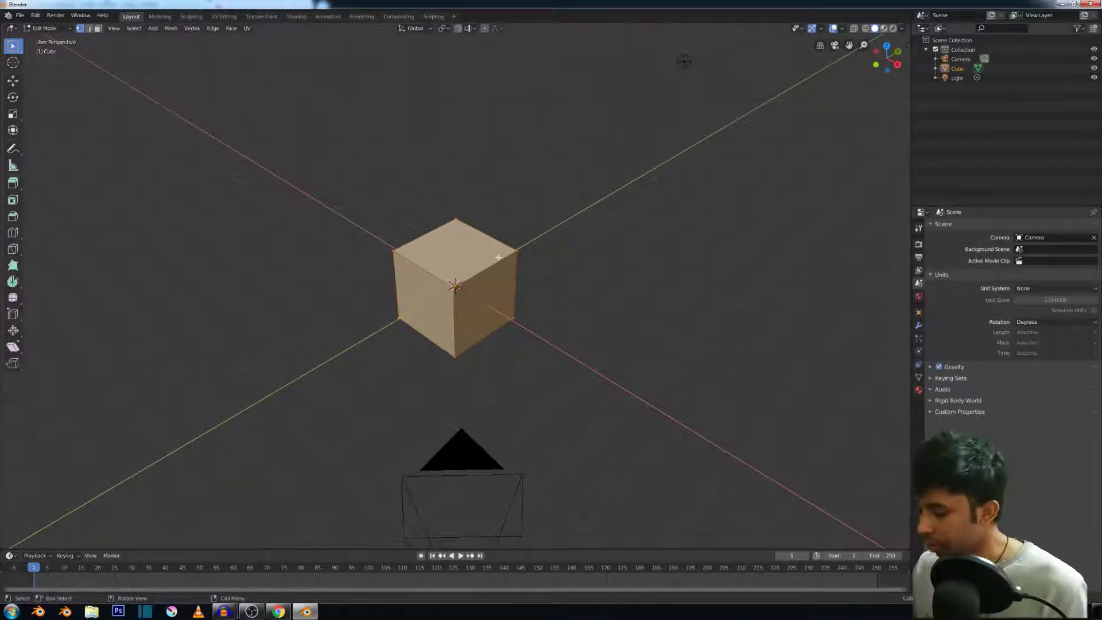
pyautogui.press('KP_7')
pyautogui.scroll(3, 497, 252)
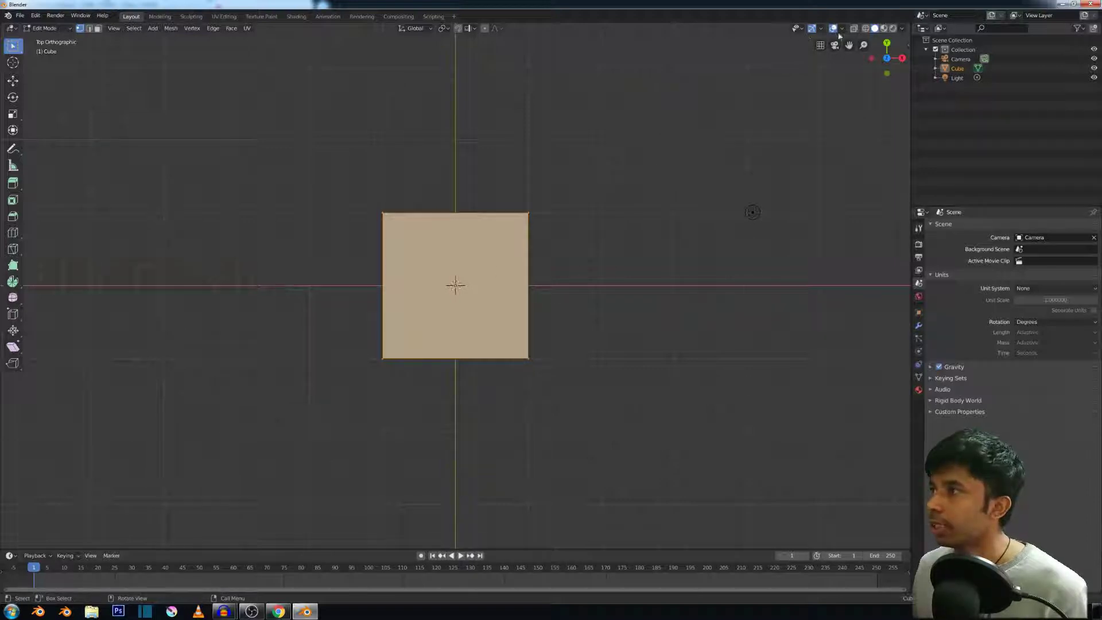
# Turn on the Edge Length, Edge Angle, Face Area and Face Angle measurement overlays for the cube
pyautogui.click(842, 29)
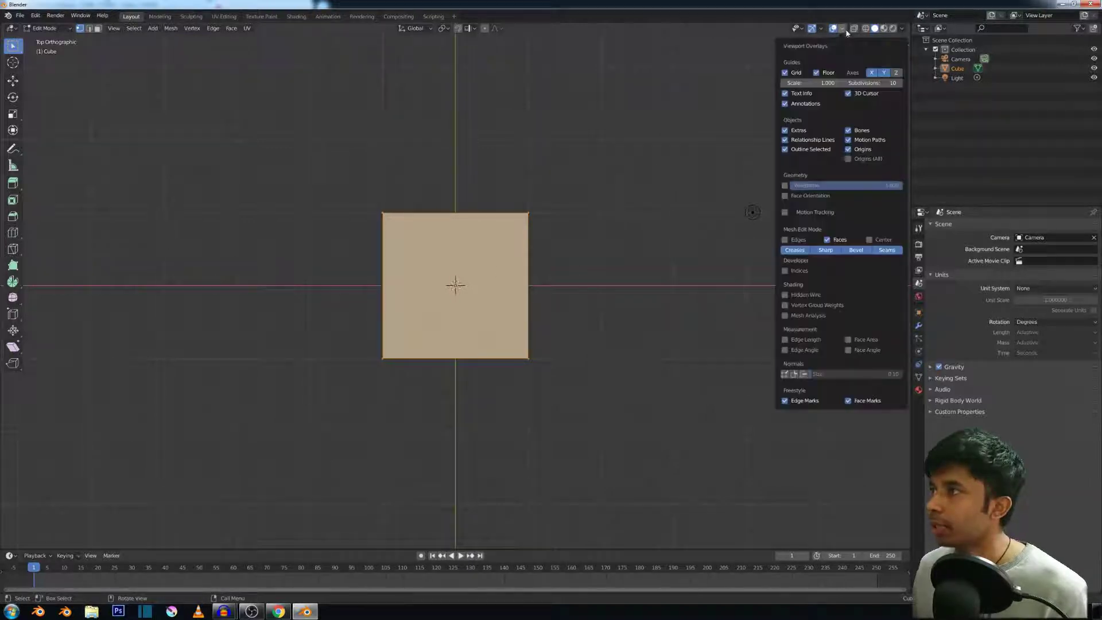
pyautogui.click(786, 339)
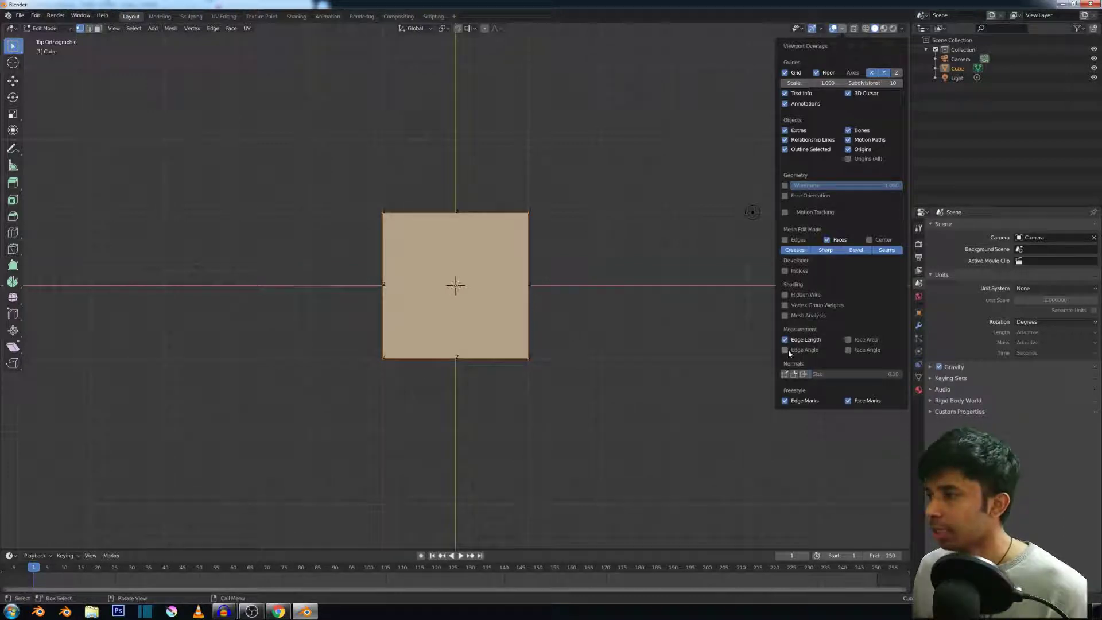
pyautogui.click(786, 349)
pyautogui.click(848, 339)
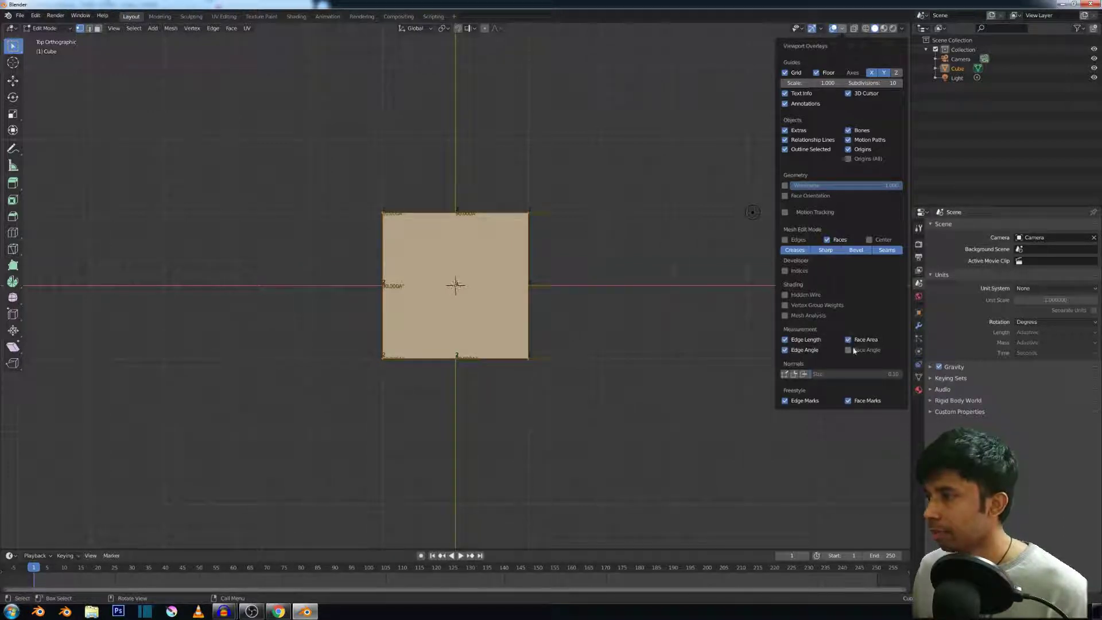
pyautogui.click(852, 350)
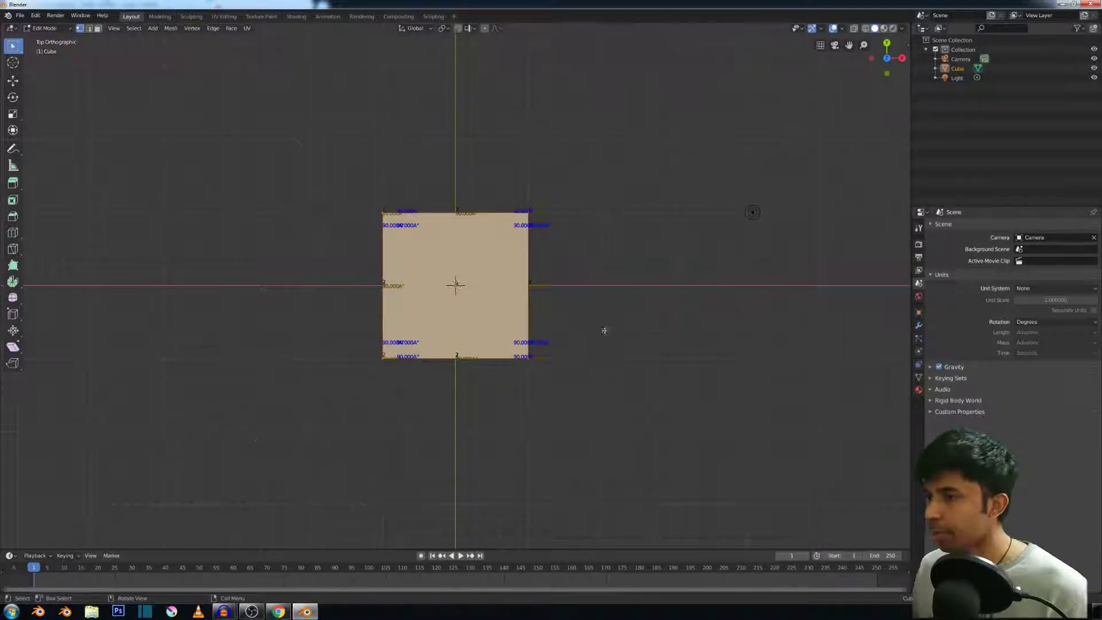
# Look at the cube's measurements in perspective, and turn off the Face Angle, Face Area and Edge Angle overlays
pyautogui.moveTo(603, 327); pyautogui.dragTo(457, 309, button='middle')
pyautogui.scroll(2, 457, 308)
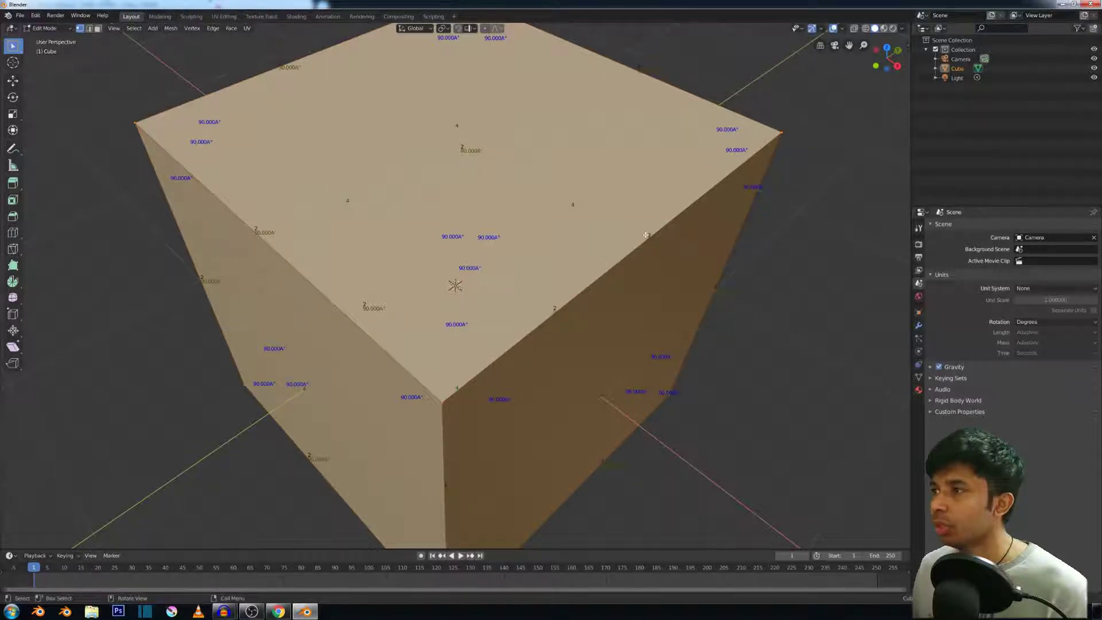
pyautogui.scroll(-1, 645, 236)
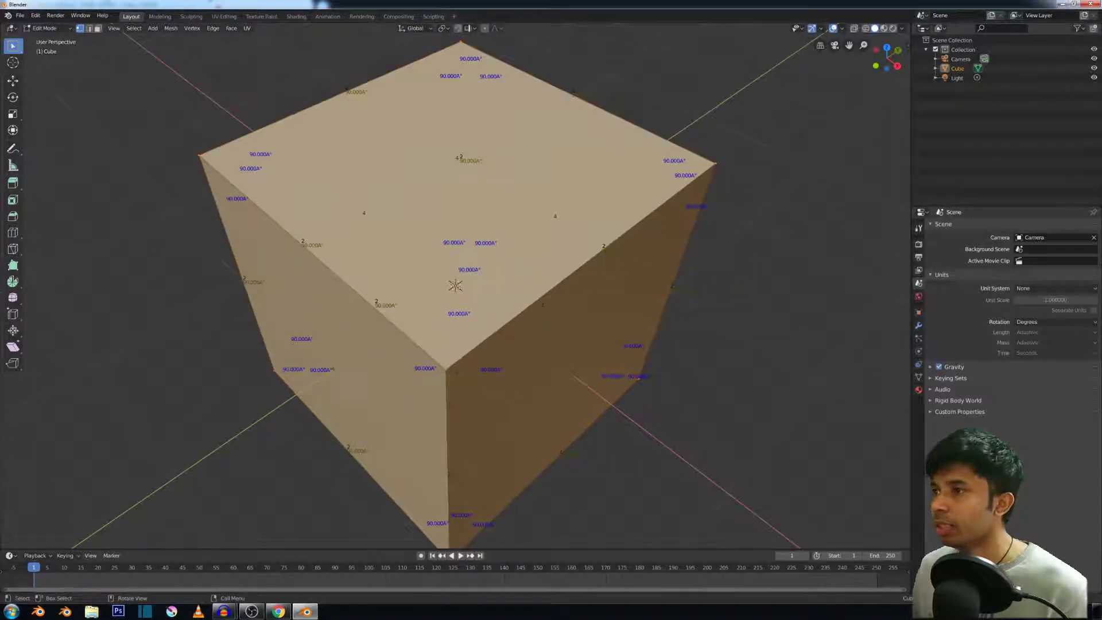
pyautogui.click(843, 29)
pyautogui.click(847, 350)
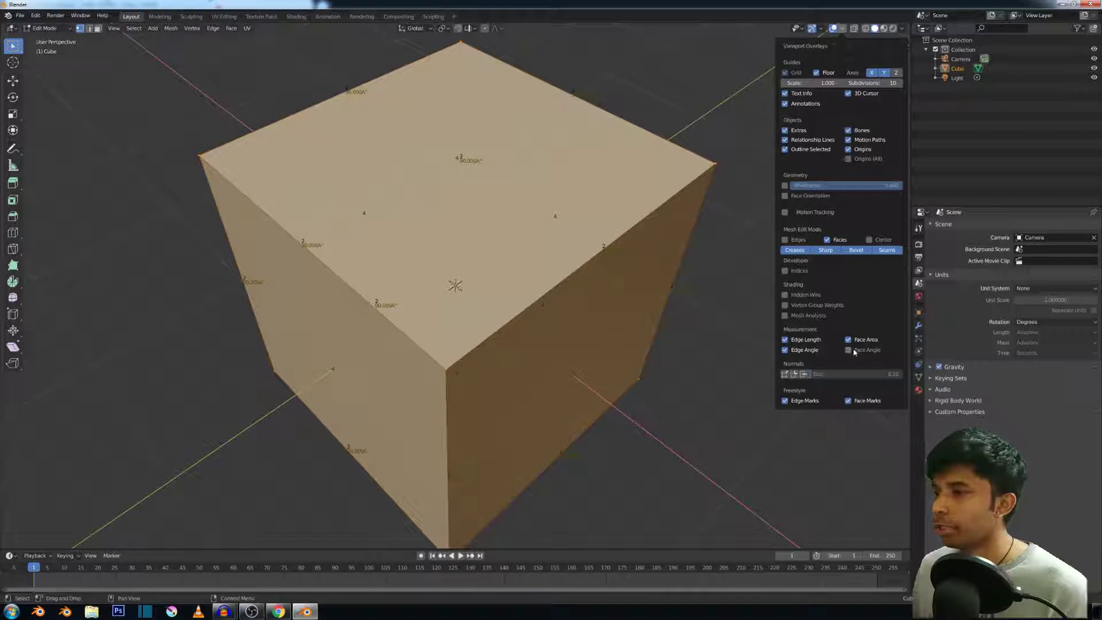
pyautogui.click(847, 339)
pyautogui.click(784, 350)
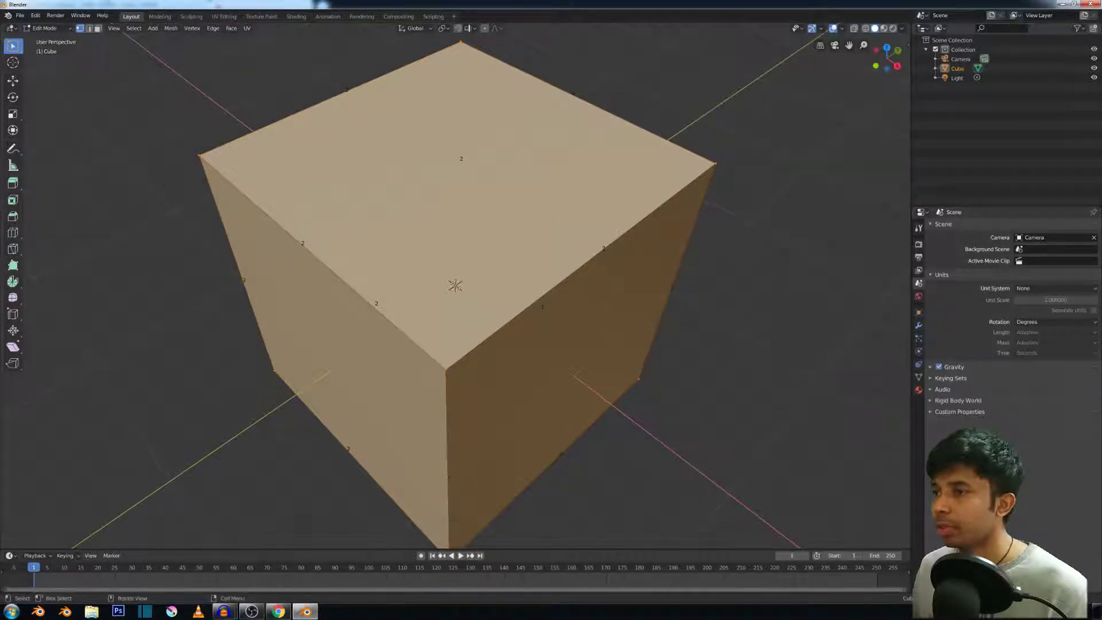
# Set the scene's unit system to Metric with the whole cube in view
pyautogui.scroll(-5, 601, 262)
pyautogui.moveTo(595, 270); pyautogui.dragTo(516, 241, button='middle')
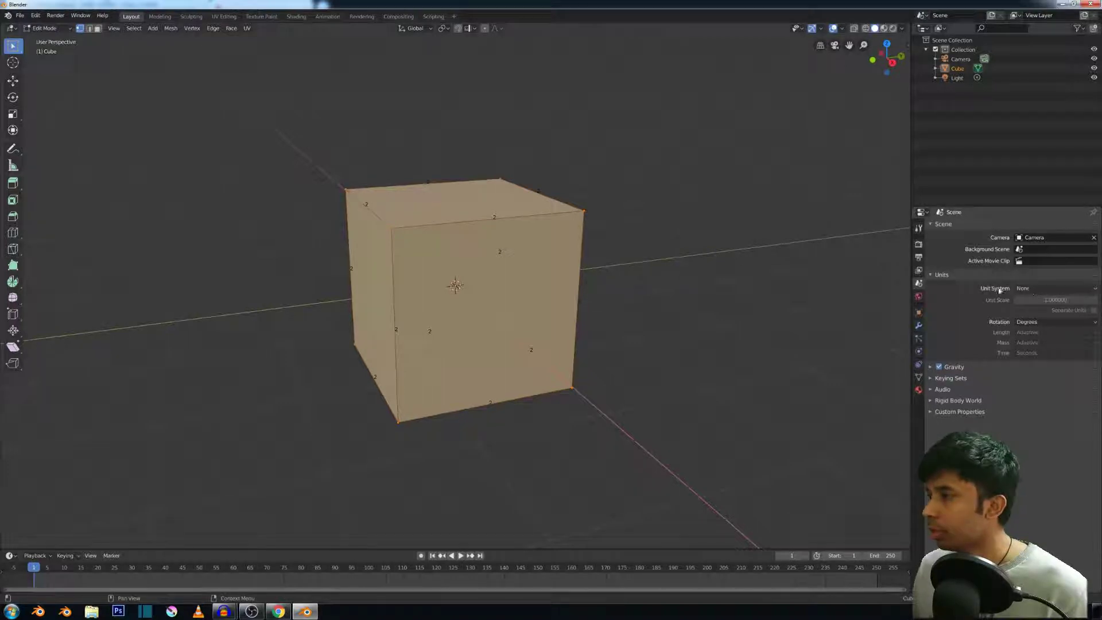
pyautogui.click(1031, 288)
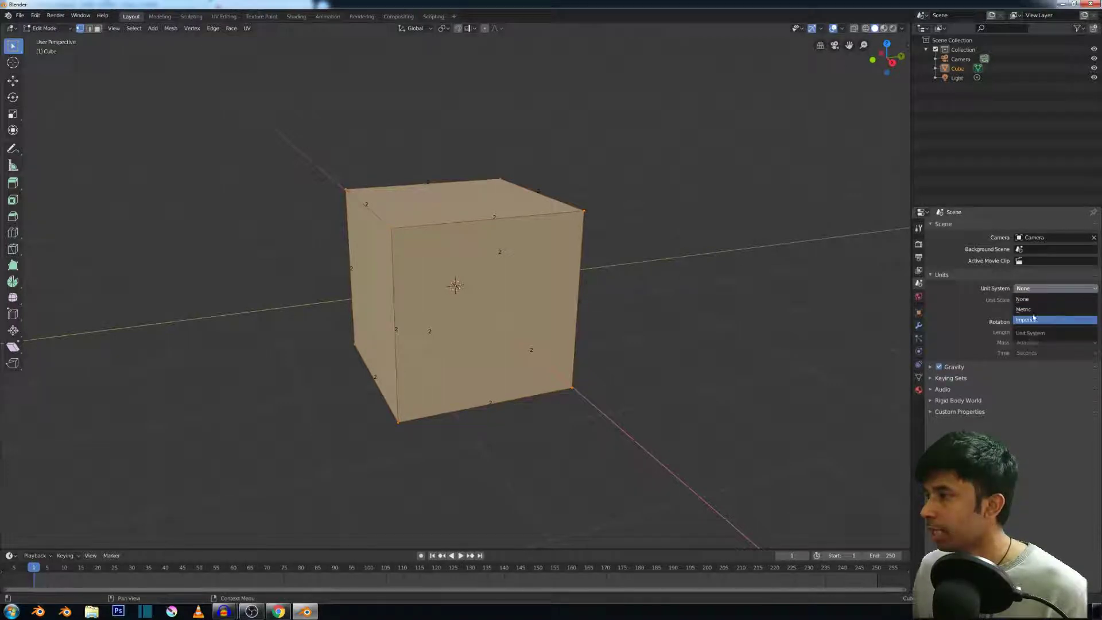
pyautogui.click(1025, 309)
# Review the length units offered for the Metric system, from Kilometers to Micrometers, without choosing another one
pyautogui.click(1039, 333)
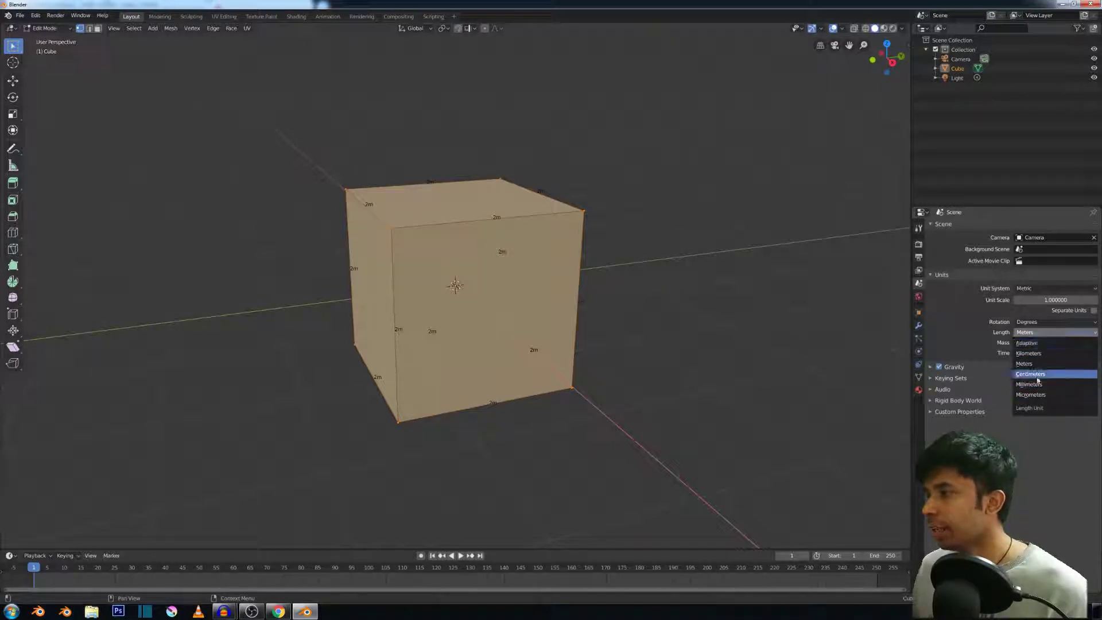
pyautogui.click(1034, 335)
pyautogui.click(1034, 336)
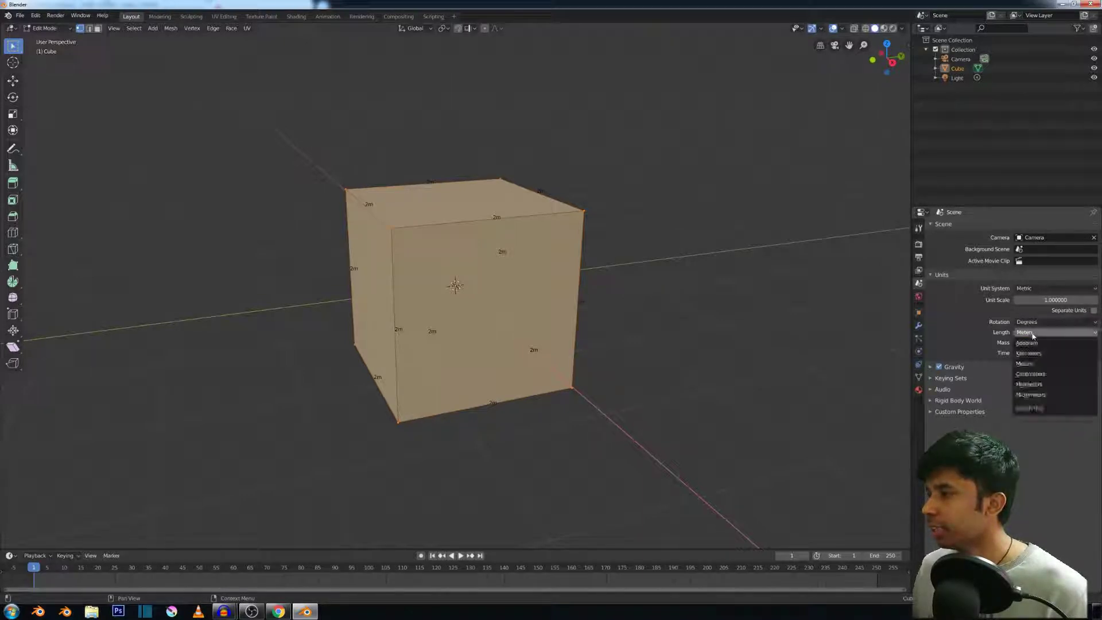
pyautogui.click(1036, 334)
pyautogui.click(1035, 334)
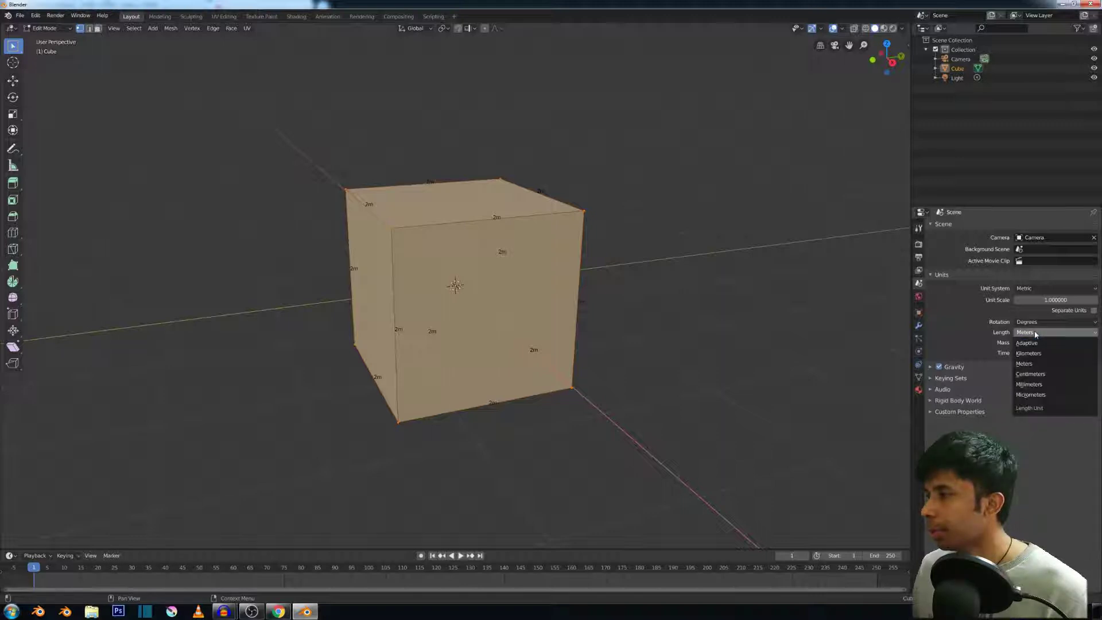
pyautogui.click(1036, 335)
pyautogui.click(1036, 324)
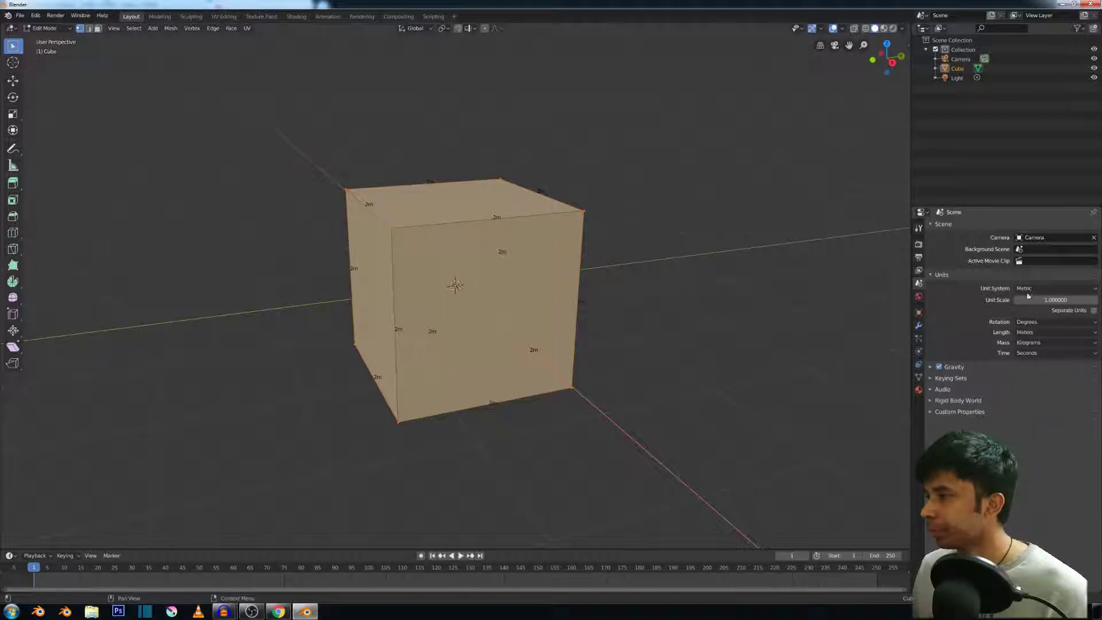
# Set the unit system to Imperial and check its length unit options
pyautogui.click(1027, 289)
pyautogui.click(1034, 318)
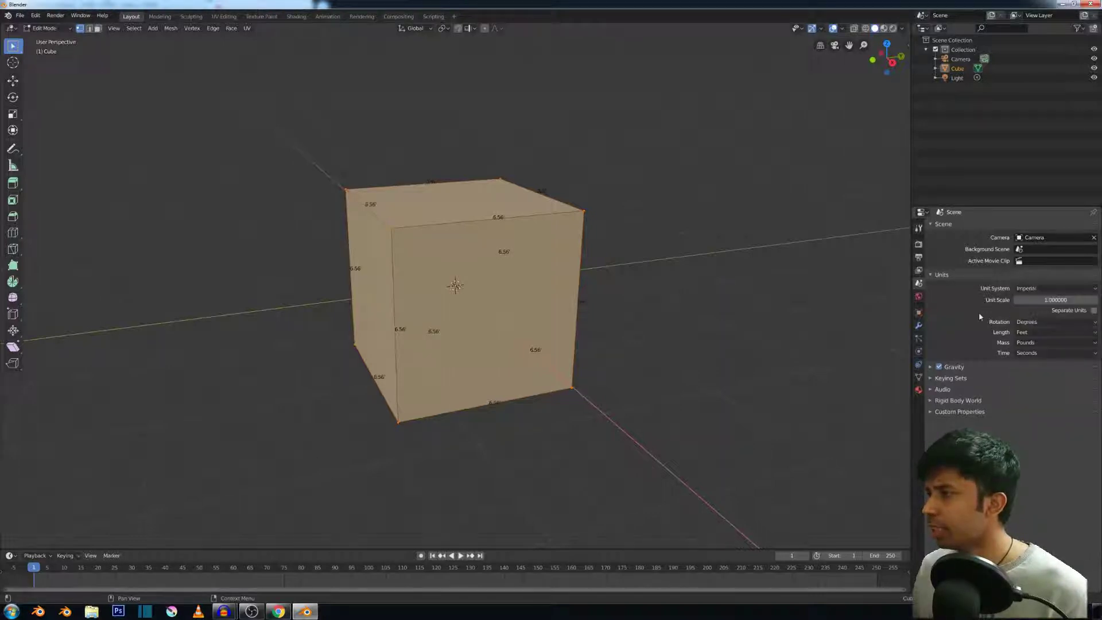
pyautogui.click(1033, 332)
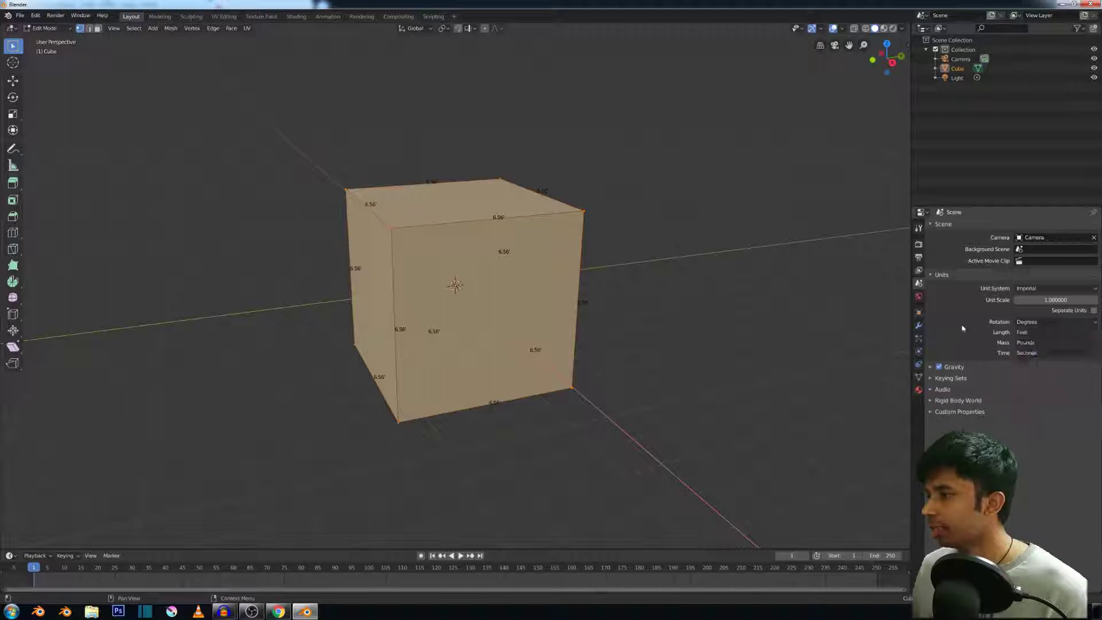
# Set the unit system back to None and view the cube from another angle
pyautogui.click(1022, 288)
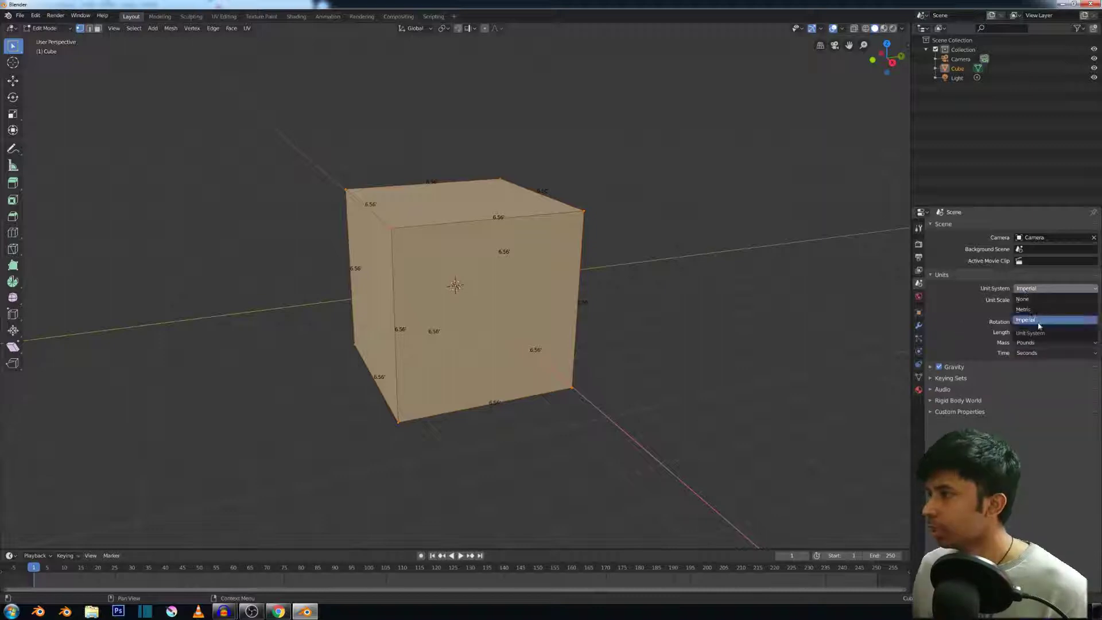
pyautogui.click(1030, 301)
pyautogui.scroll(-3, 683, 277)
pyautogui.moveTo(684, 278); pyautogui.dragTo(638, 303, button='middle')
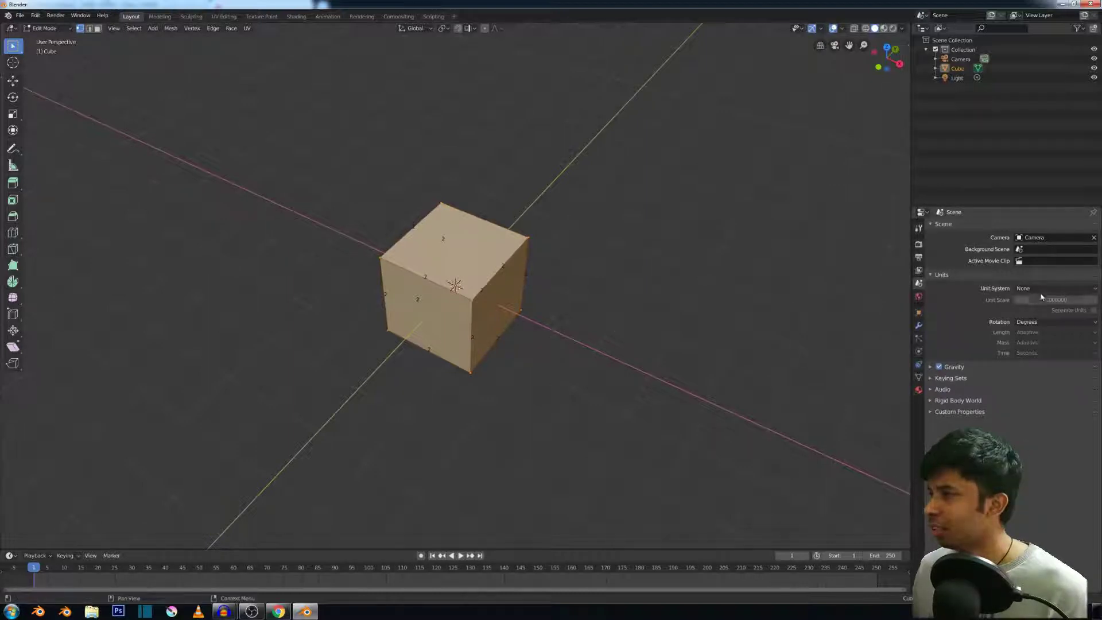
# Examine the cube's edge length labels in perspective and from the top, and review the viewport overlay and shading options
pyautogui.scroll(4, 539, 304)
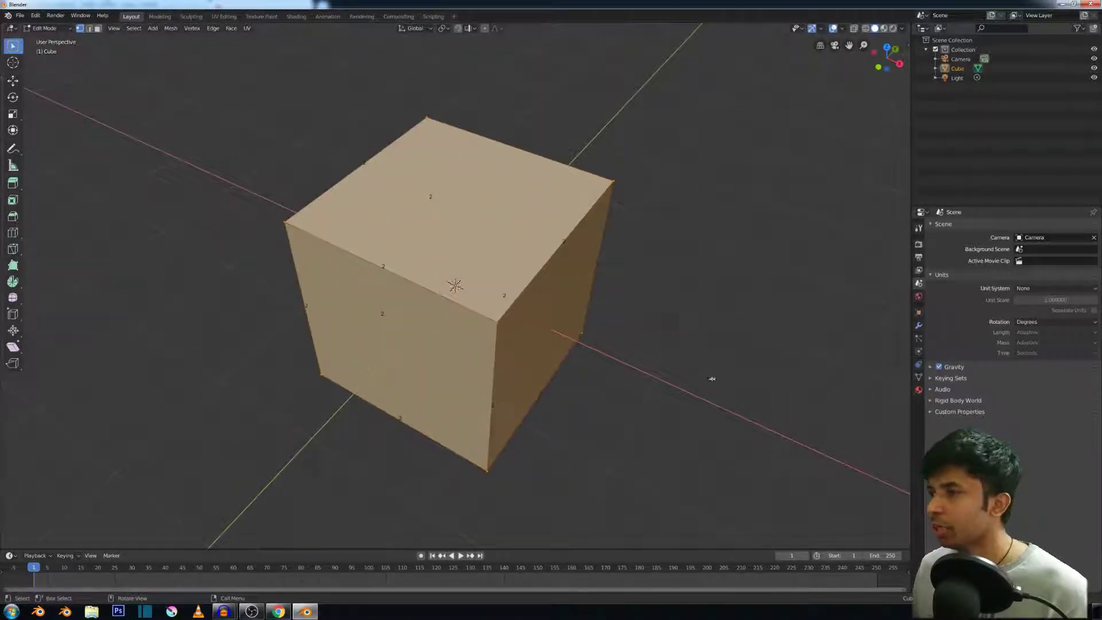
pyautogui.click(842, 29)
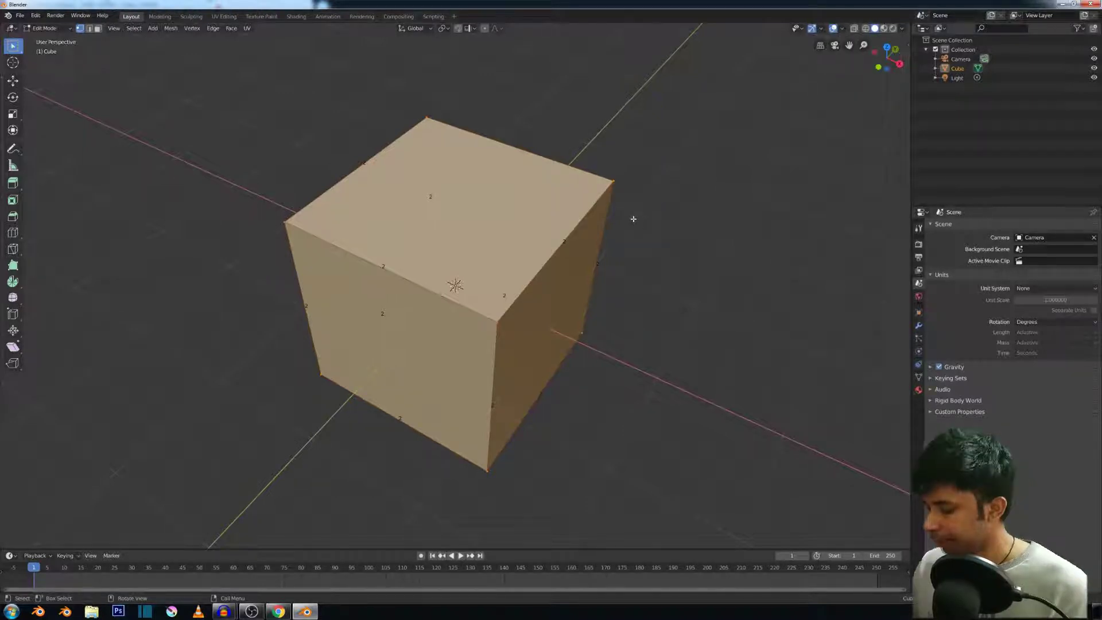
pyautogui.press('KP_7')
pyautogui.click(842, 29)
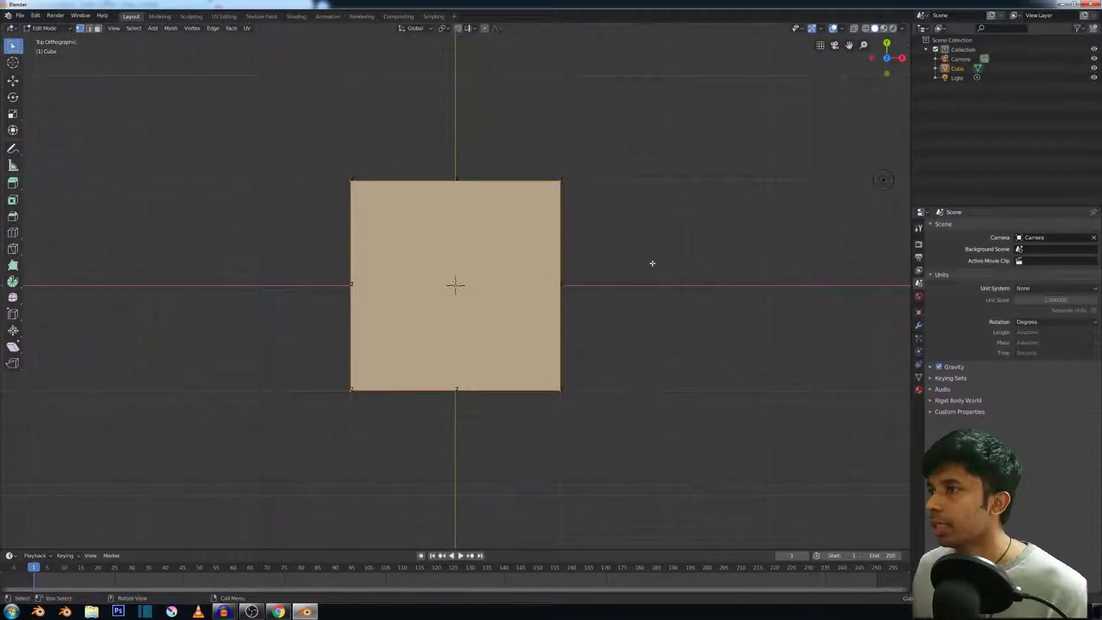
pyautogui.scroll(4, 644, 218)
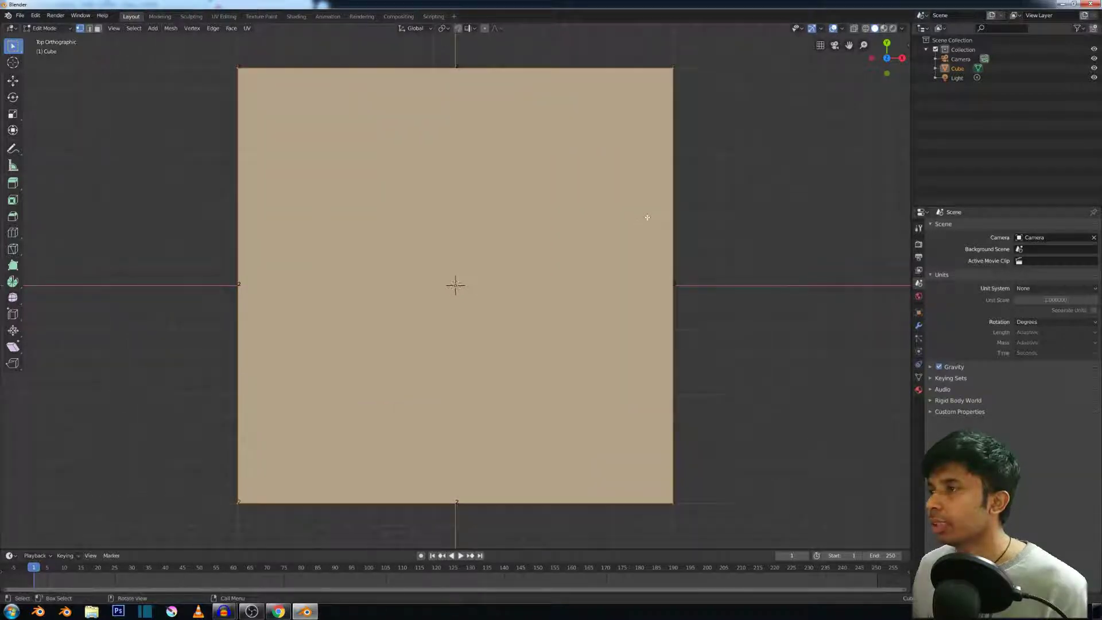
pyautogui.scroll(-1, 645, 216)
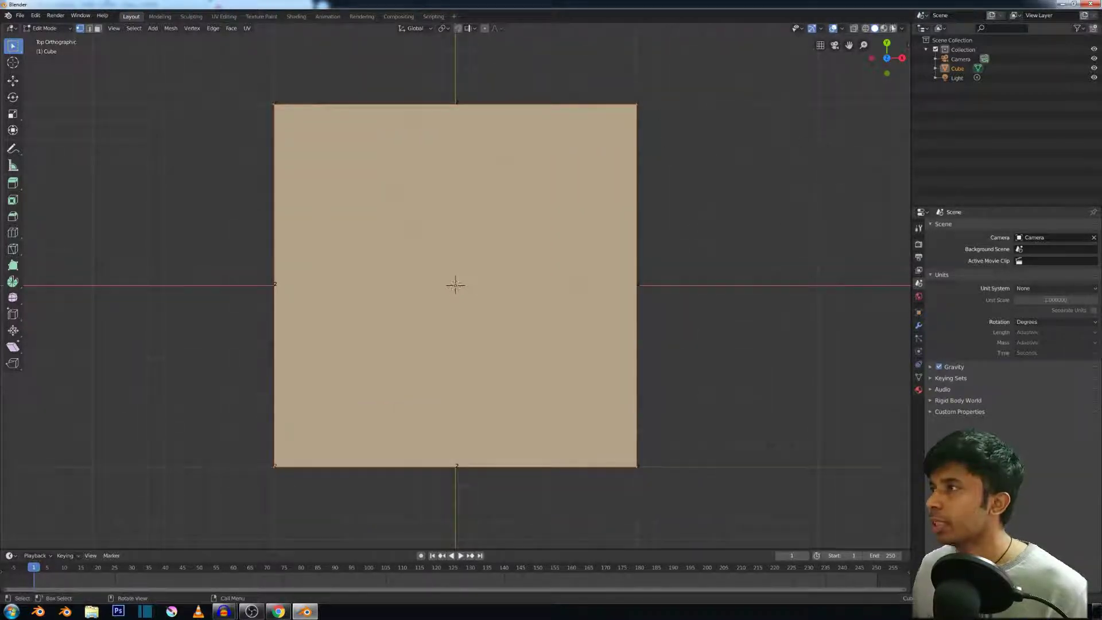
pyautogui.click(903, 29)
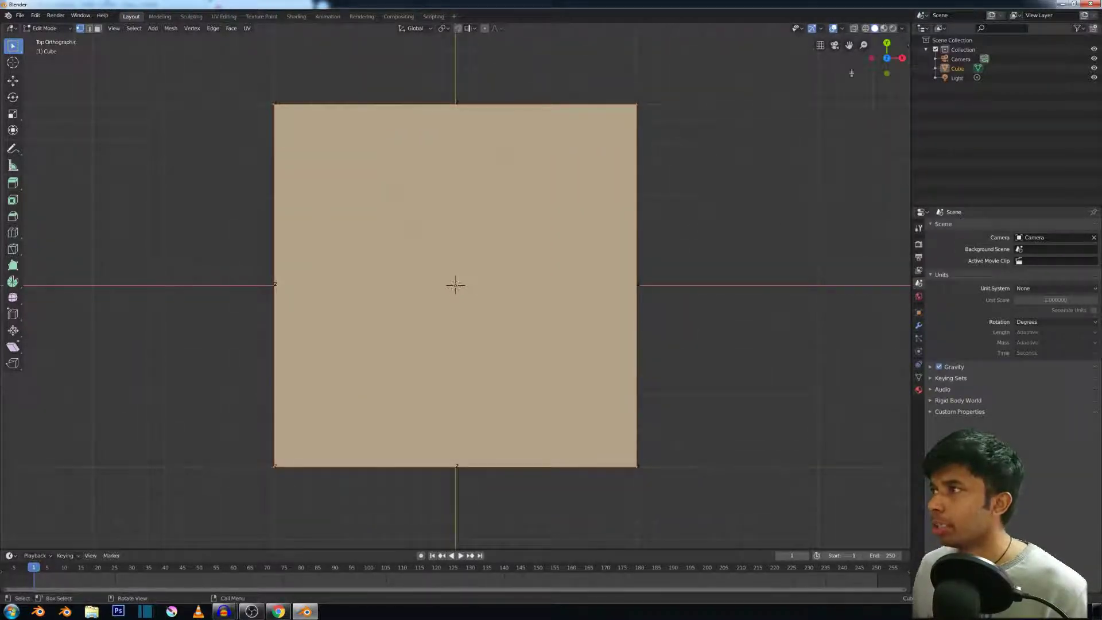
pyautogui.click(842, 28)
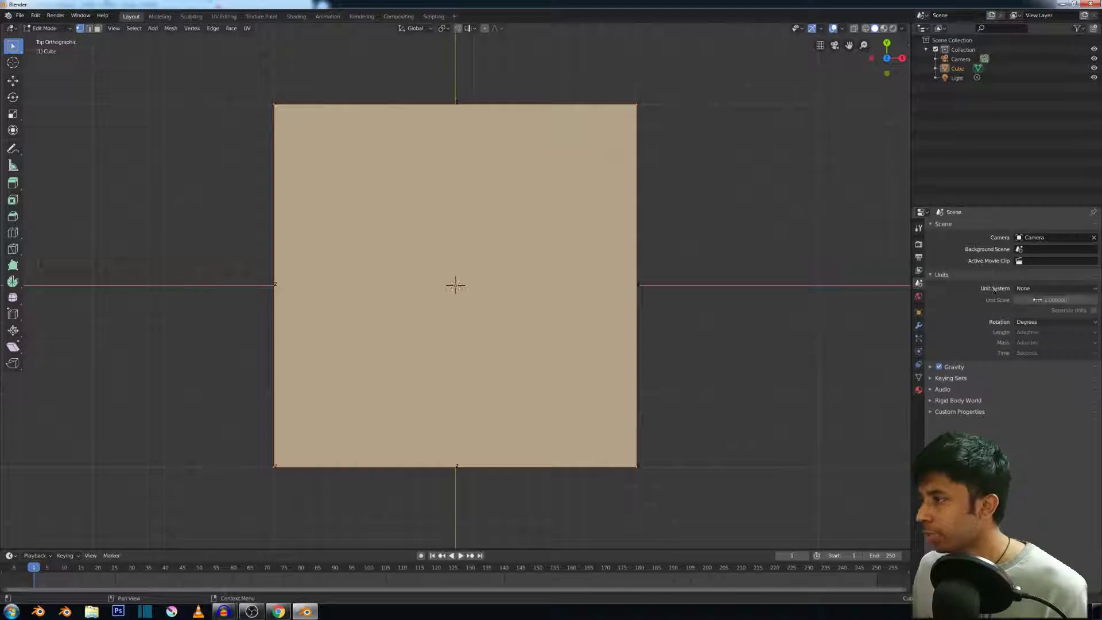
# Try the Imperial unit system on the cube's edge lengths in perspective, and set the unit system to Metric
pyautogui.click(1040, 289)
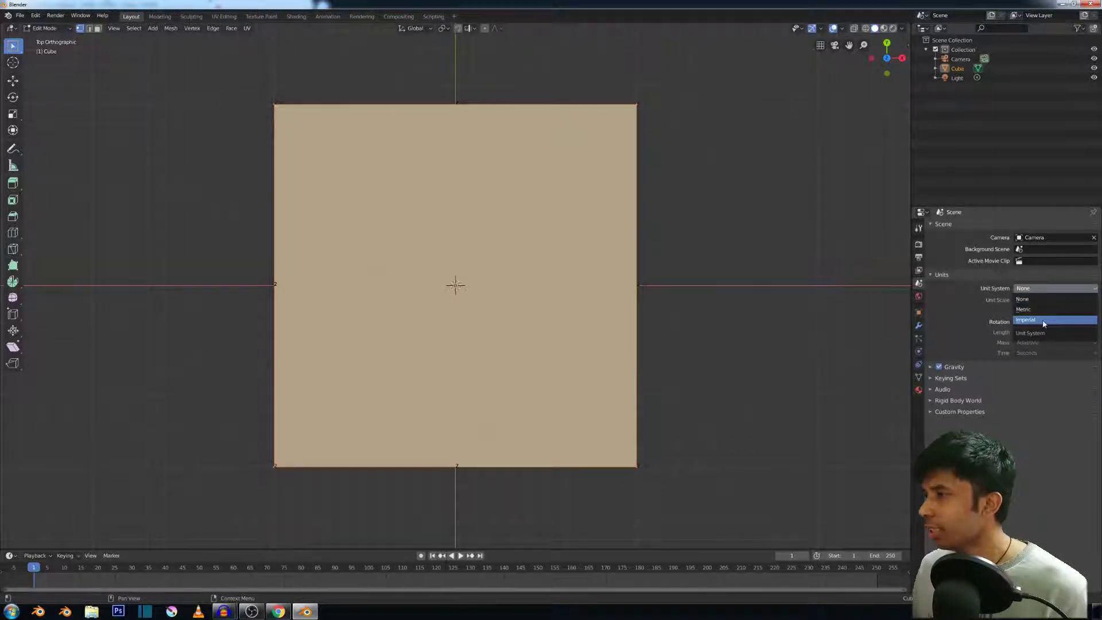
pyautogui.click(1043, 320)
pyautogui.moveTo(811, 327); pyautogui.dragTo(646, 243, button='middle')
pyautogui.scroll(-4, 687, 256)
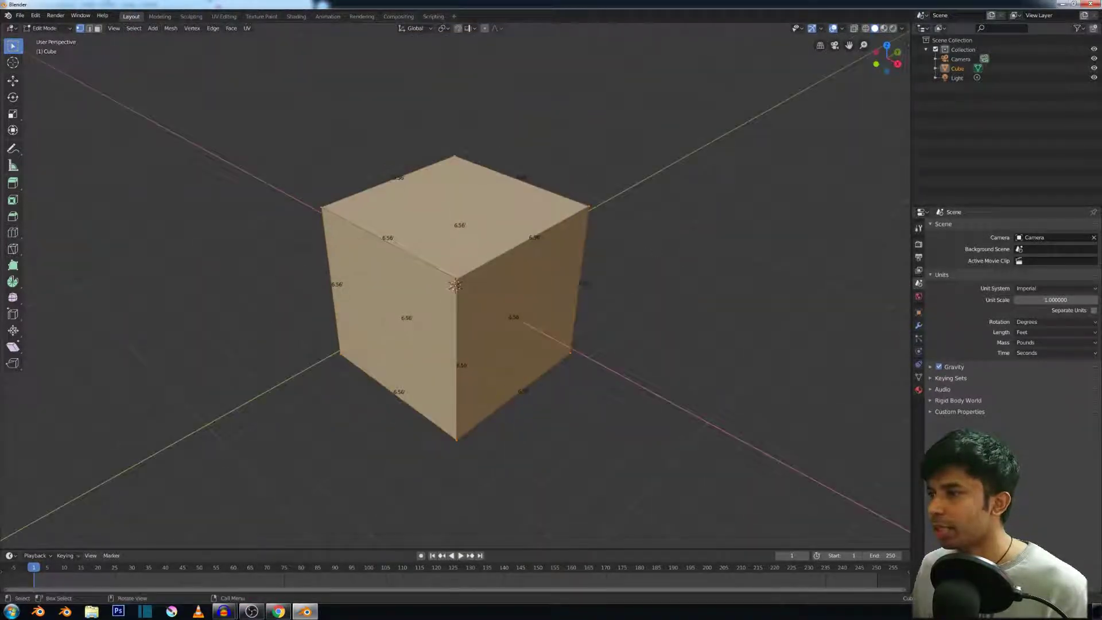
pyautogui.click(1045, 288)
pyautogui.click(1035, 310)
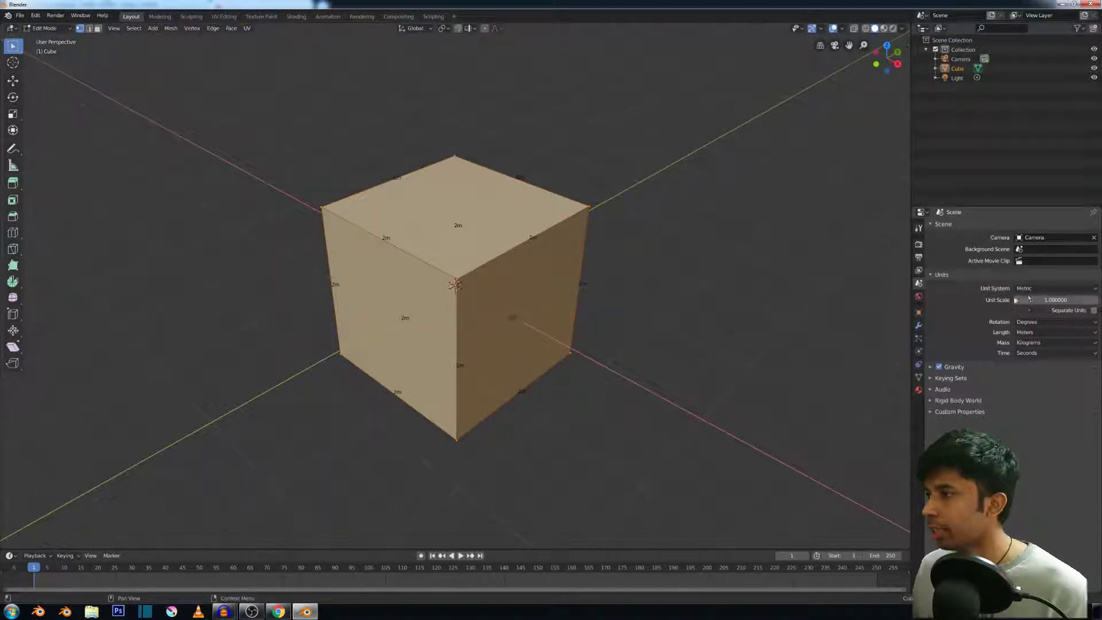
# Reselect Metric as the scene's unit system, and switch it to Imperial
pyautogui.click(1030, 288)
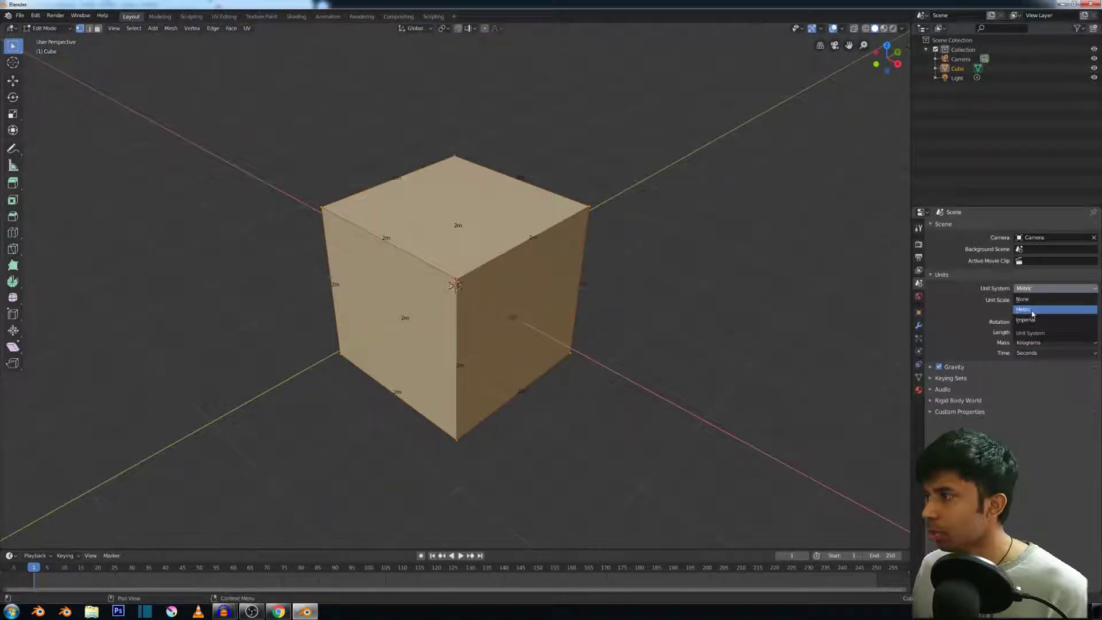
pyautogui.click(1033, 311)
pyautogui.click(1024, 288)
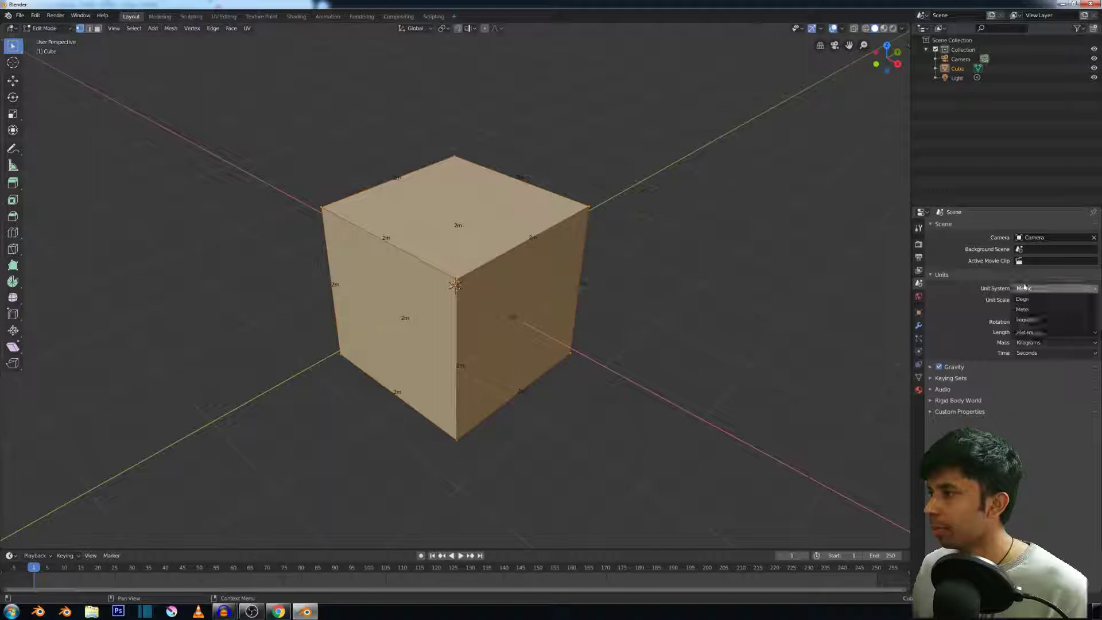
pyautogui.click(1030, 320)
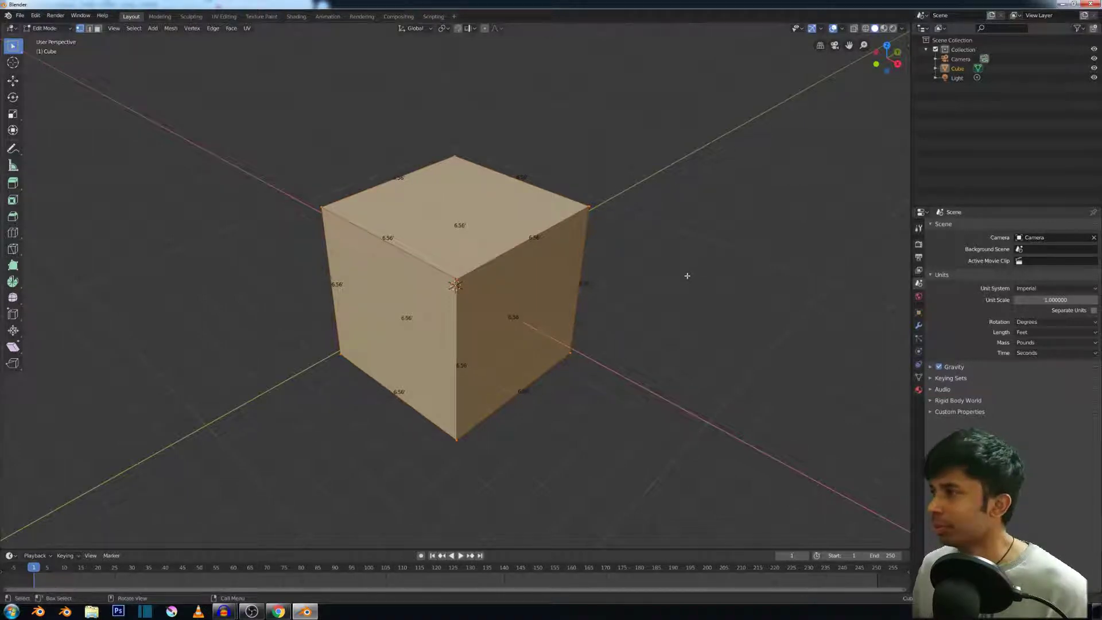
# Leave Edit Mode on the cube and select the camera object in the scene
pyautogui.scroll(-3, 687, 276)
pyautogui.moveTo(515, 257); pyautogui.dragTo(576, 258, button='middle')
pyautogui.scroll(-4, 555, 256)
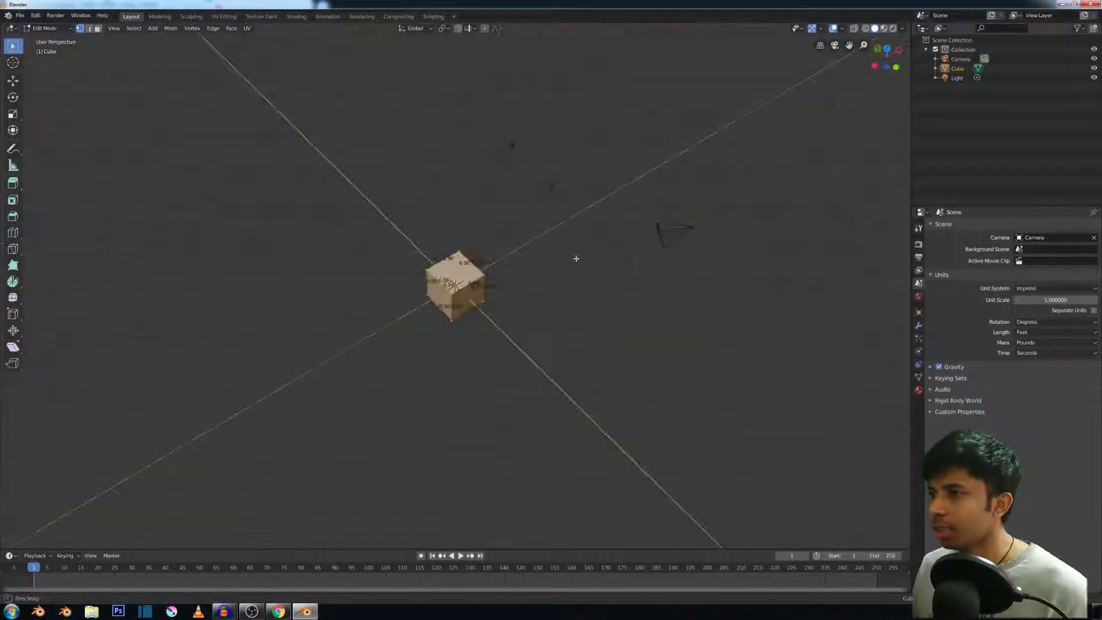
pyautogui.click(686, 228)
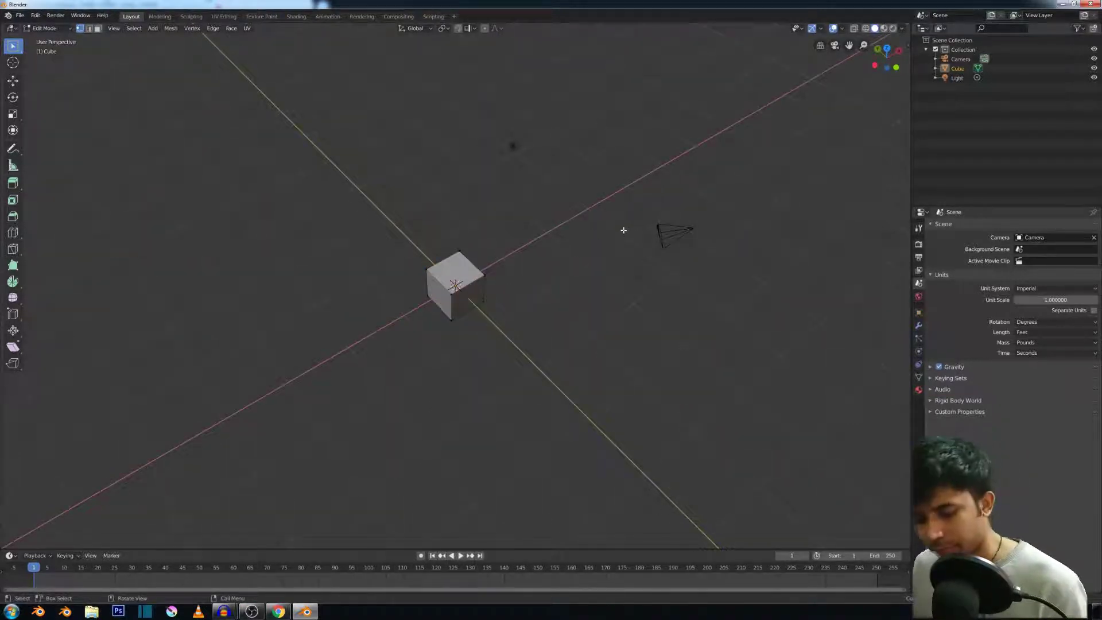
pyautogui.press('Tab')
pyautogui.click(664, 230)
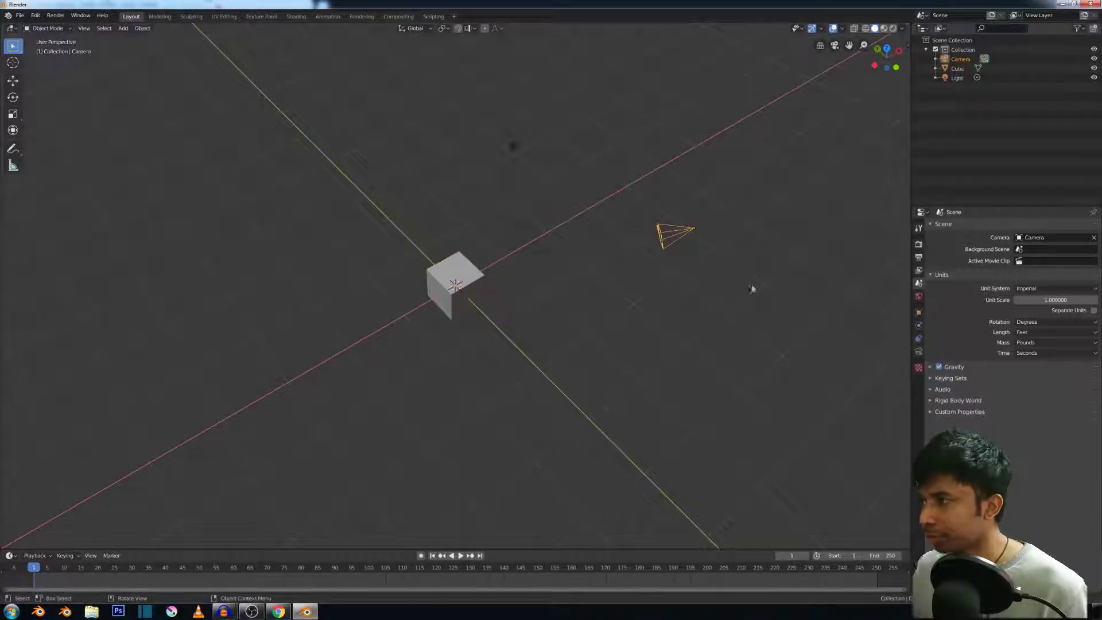
# Show the camera's lens settings and enable Depth of Field with its focus and aperture options expanded
pyautogui.click(919, 351)
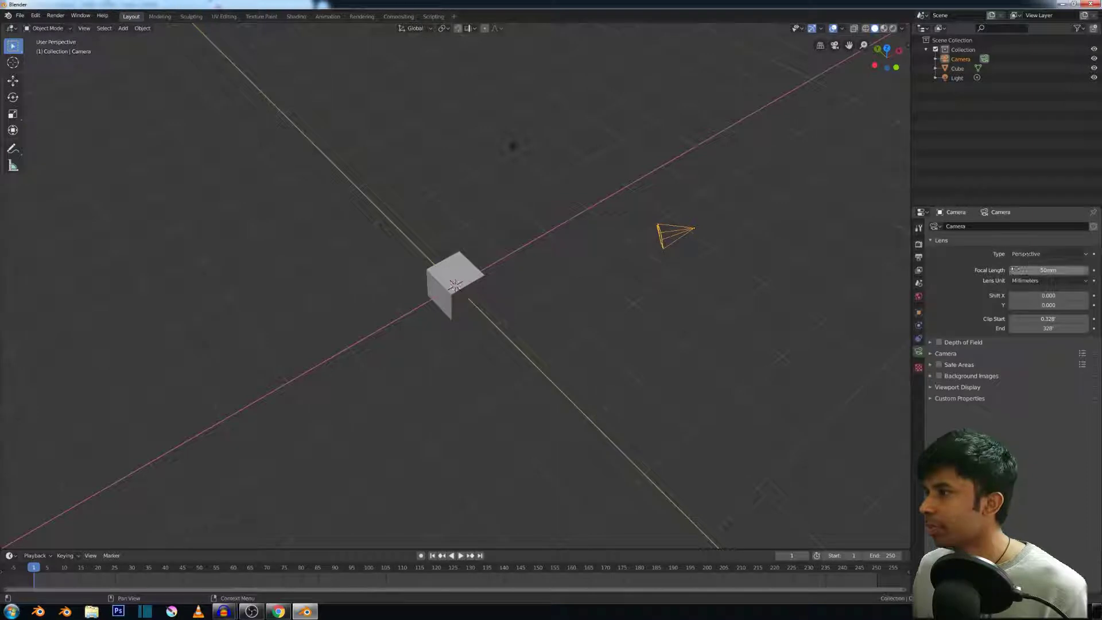
pyautogui.click(930, 342)
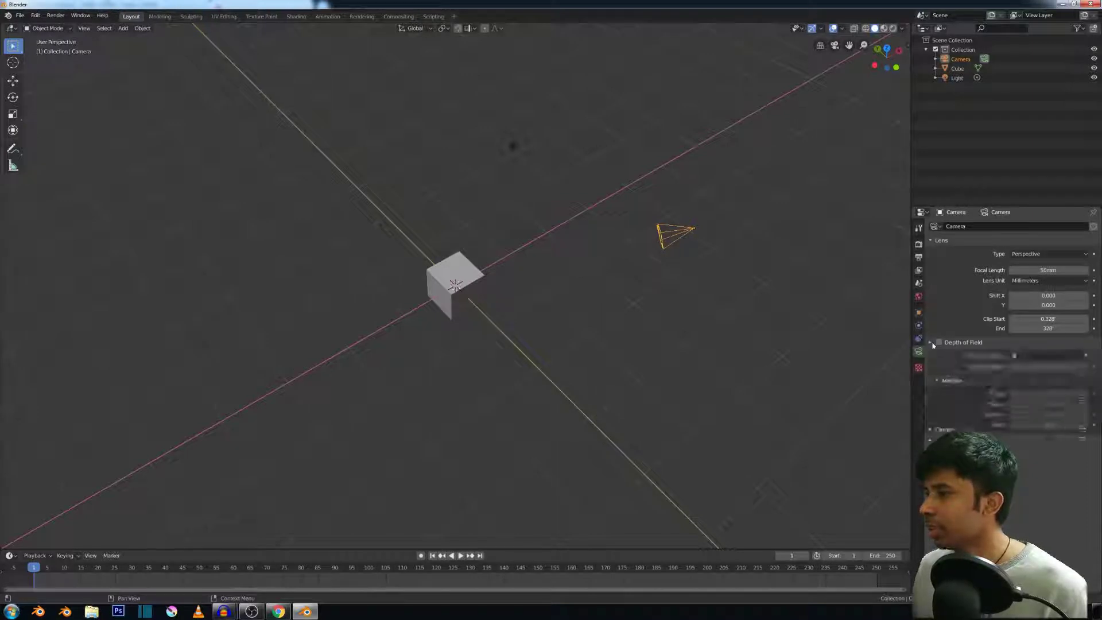
pyautogui.click(938, 342)
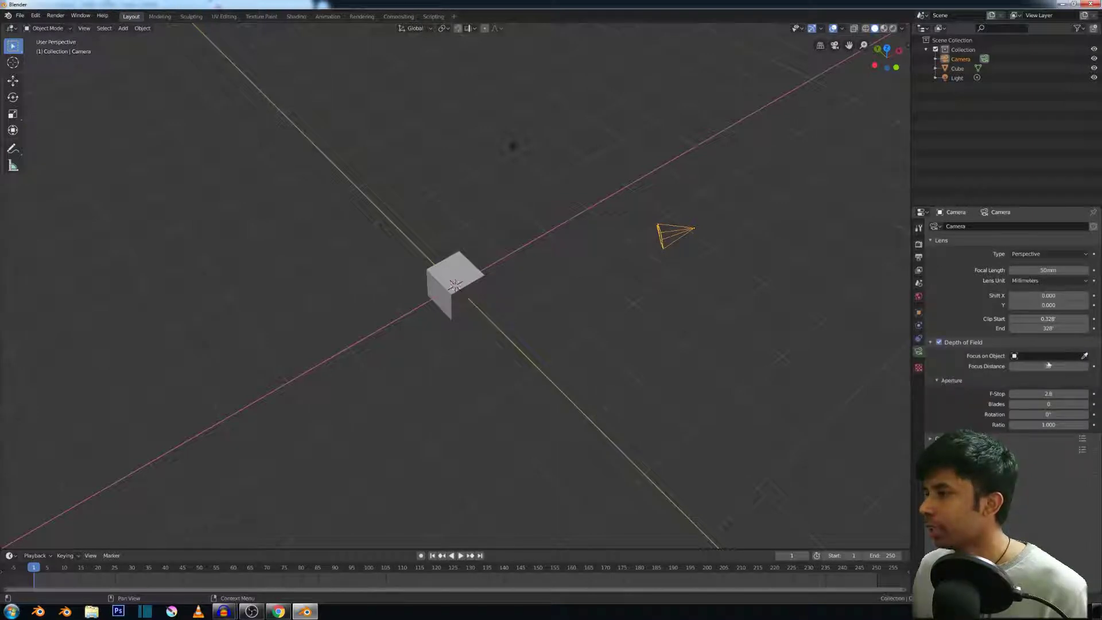
# Look through the output settings and expand the Depth of Field options in the Eevee render settings
pyautogui.click(918, 268)
pyautogui.click(919, 257)
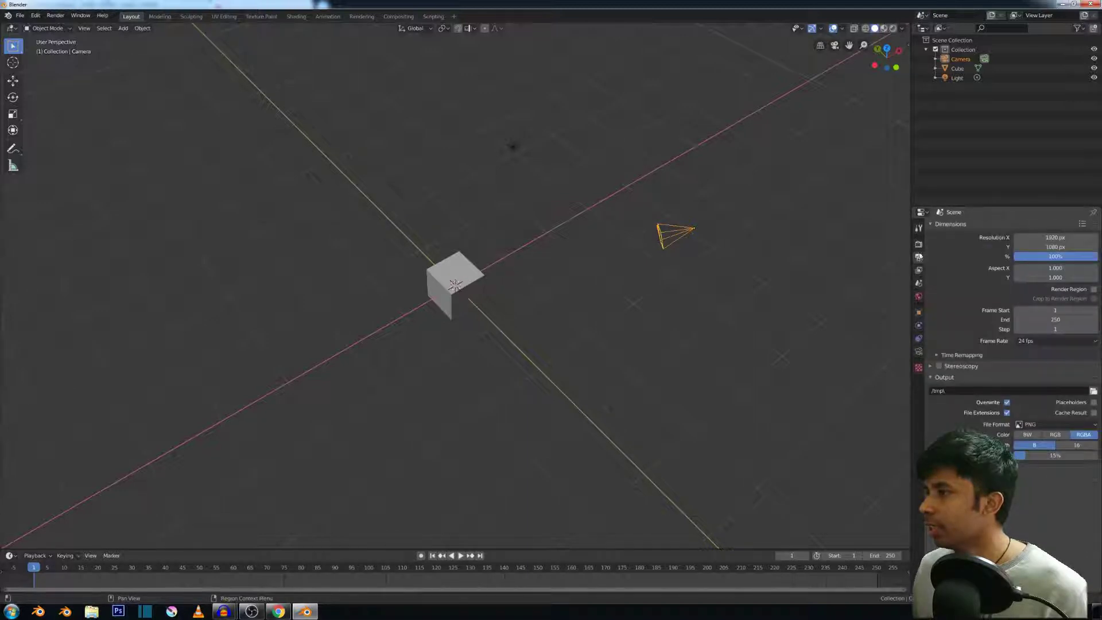
pyautogui.click(919, 244)
pyautogui.click(932, 311)
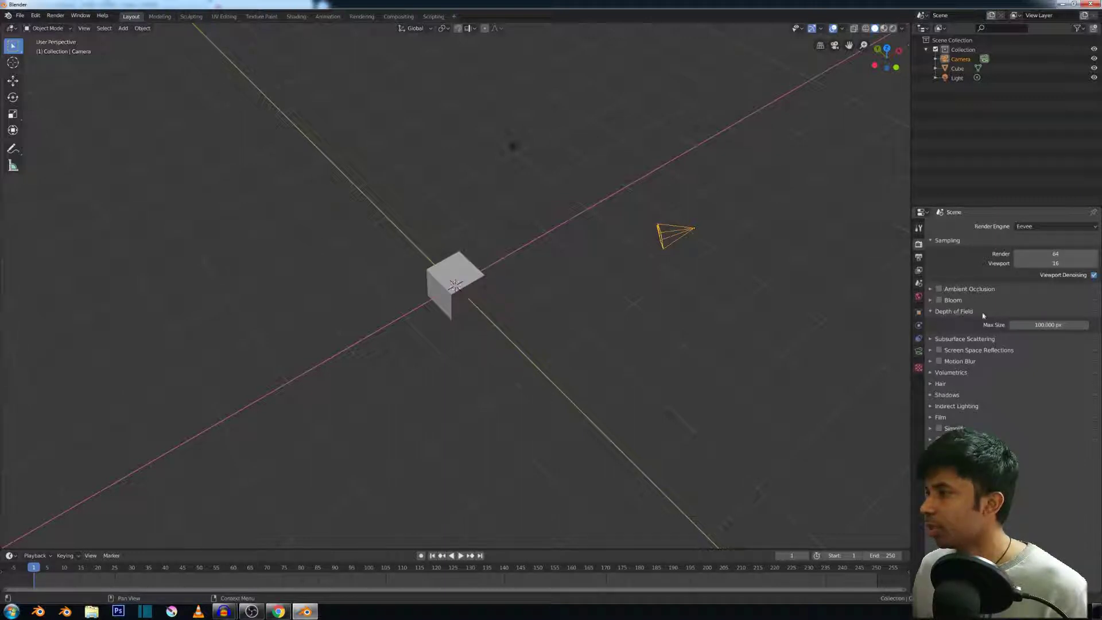
pyautogui.moveTo(675, 273); pyautogui.dragTo(639, 258, button='middle')
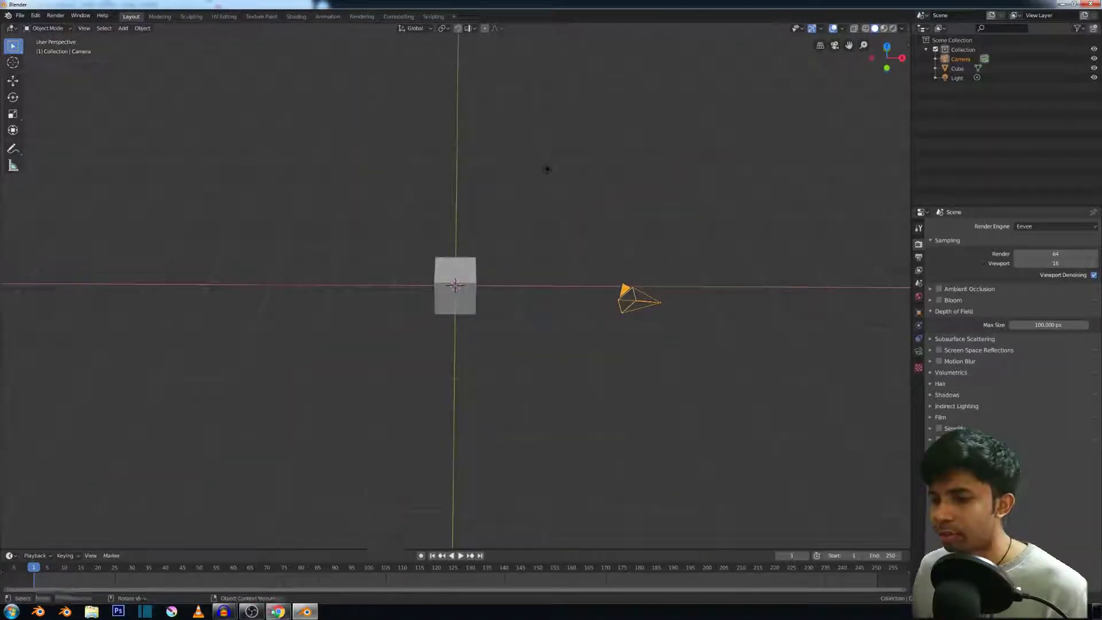